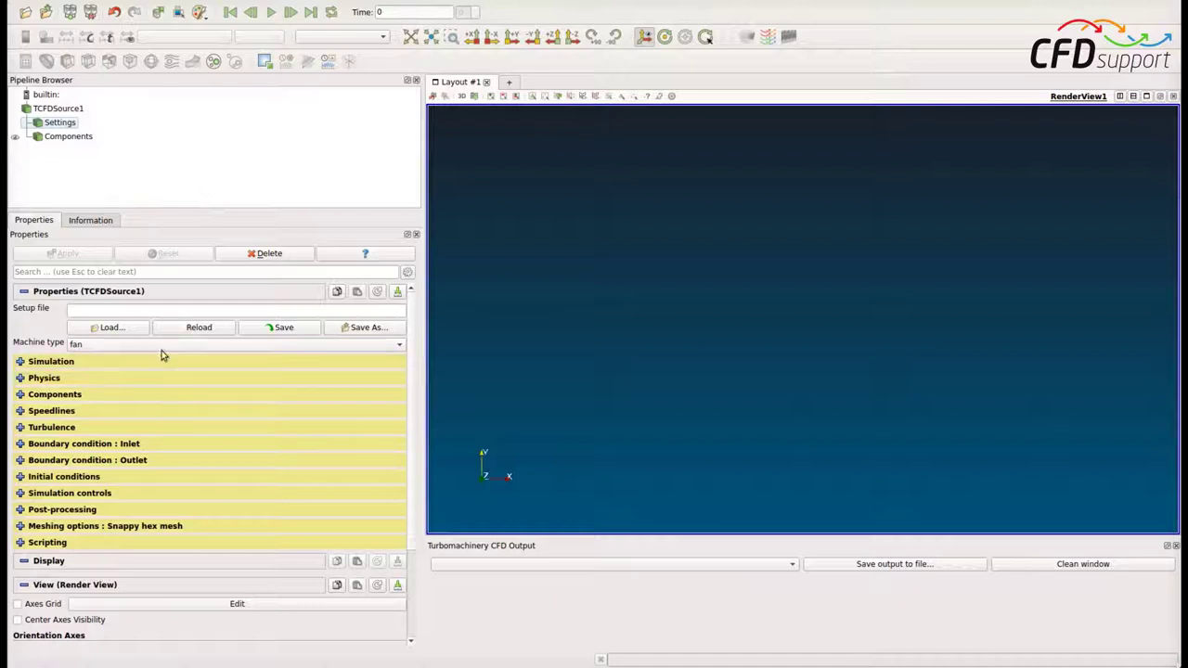
- Save the case setup as pump-test-1.tcfd
click(137, 308)
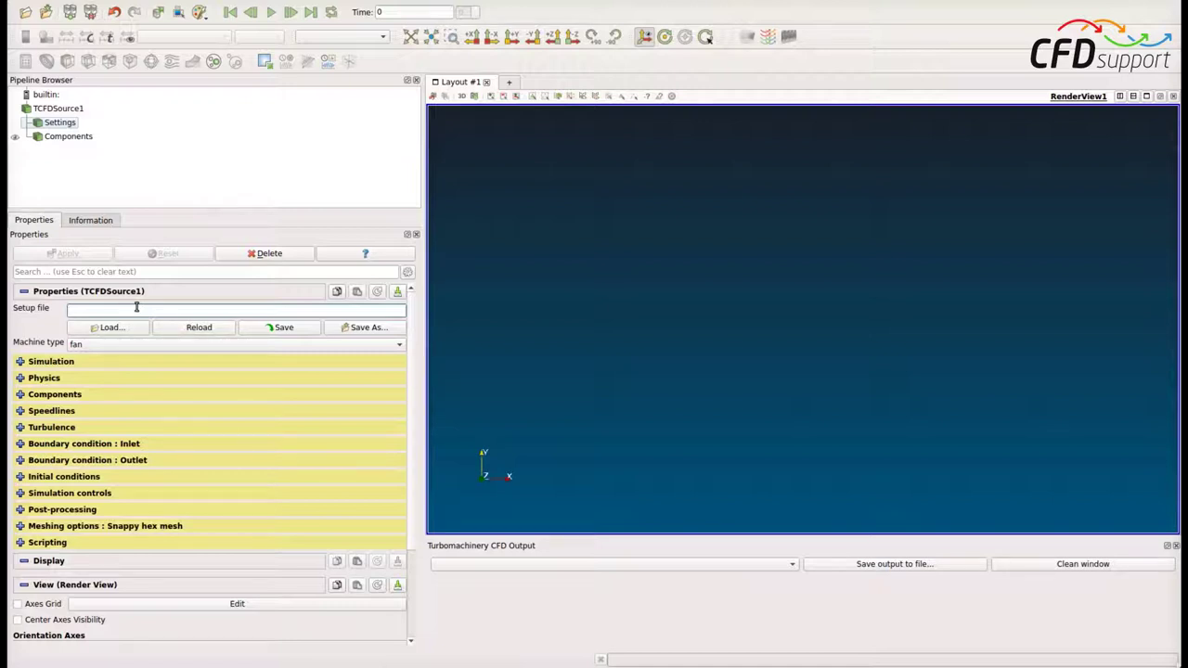
click(277, 329)
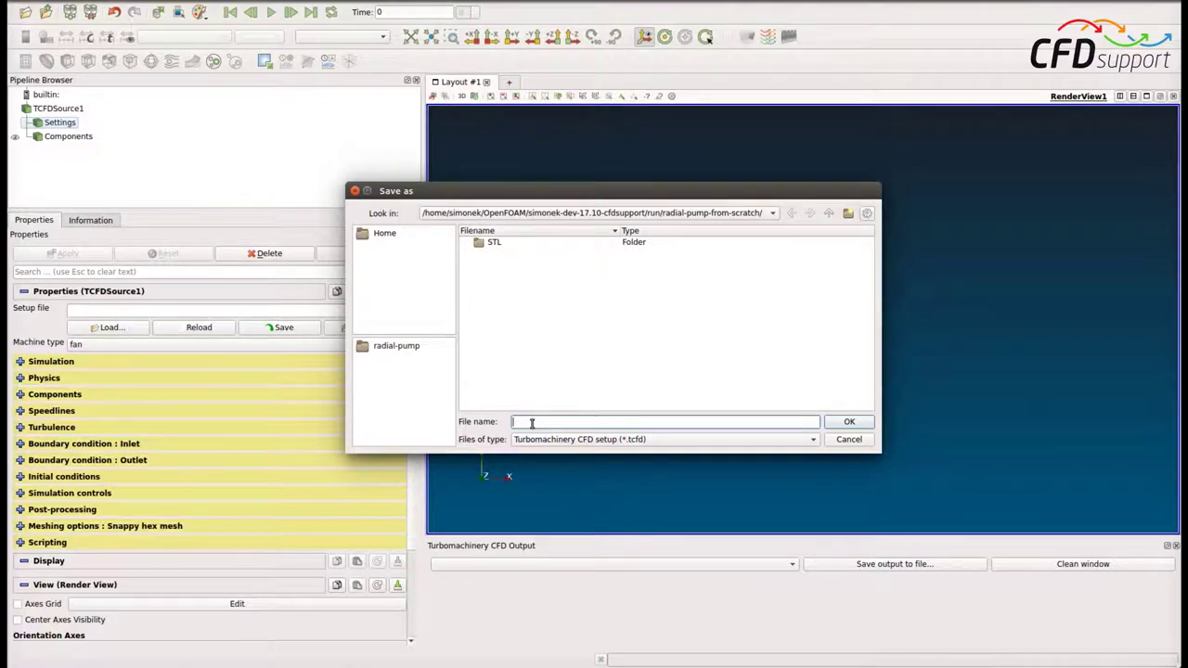
text(pump-test-1)
click(848, 423)
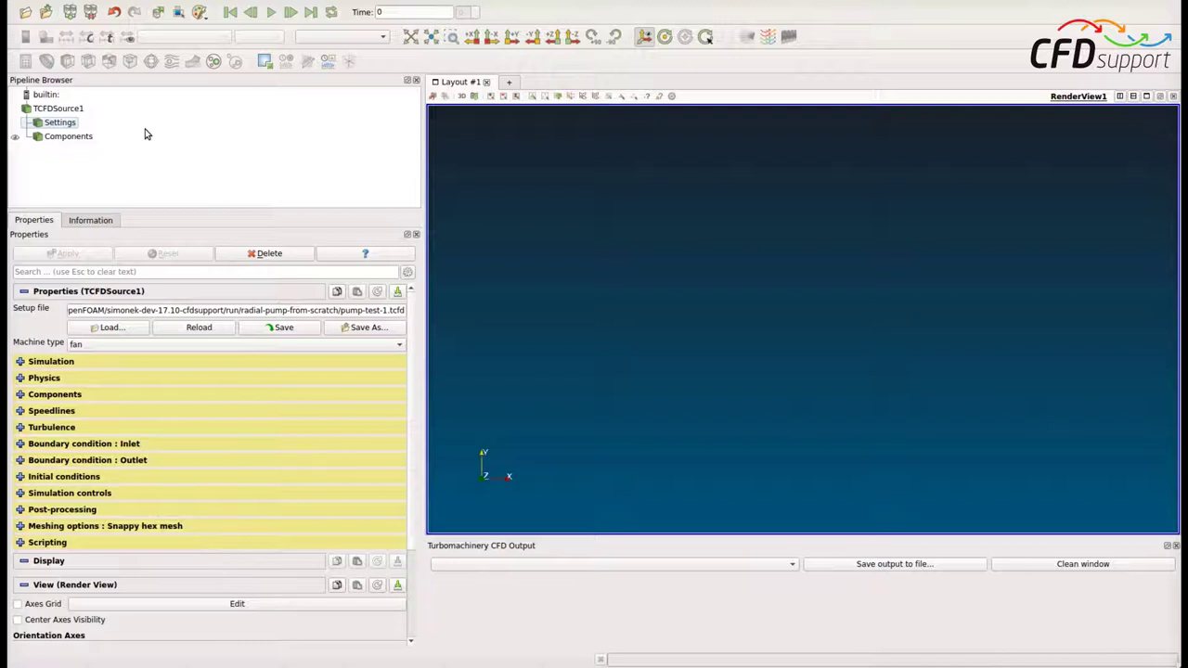
- Change the machine type from fan to pump and apply it
click(129, 345)
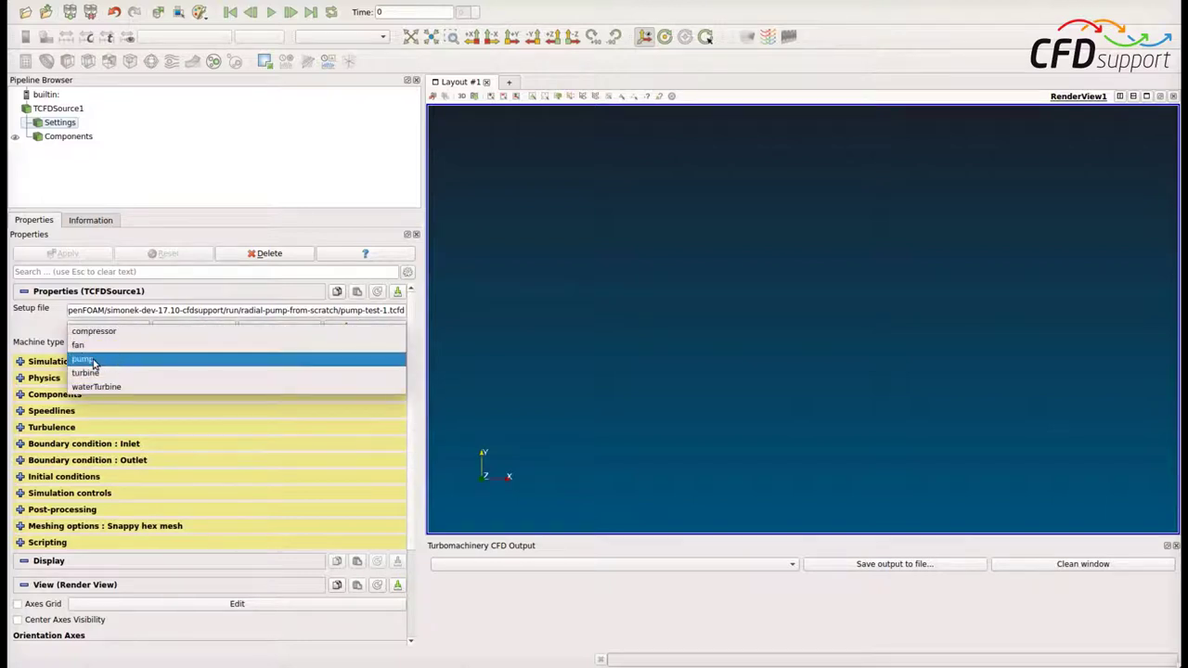
click(93, 361)
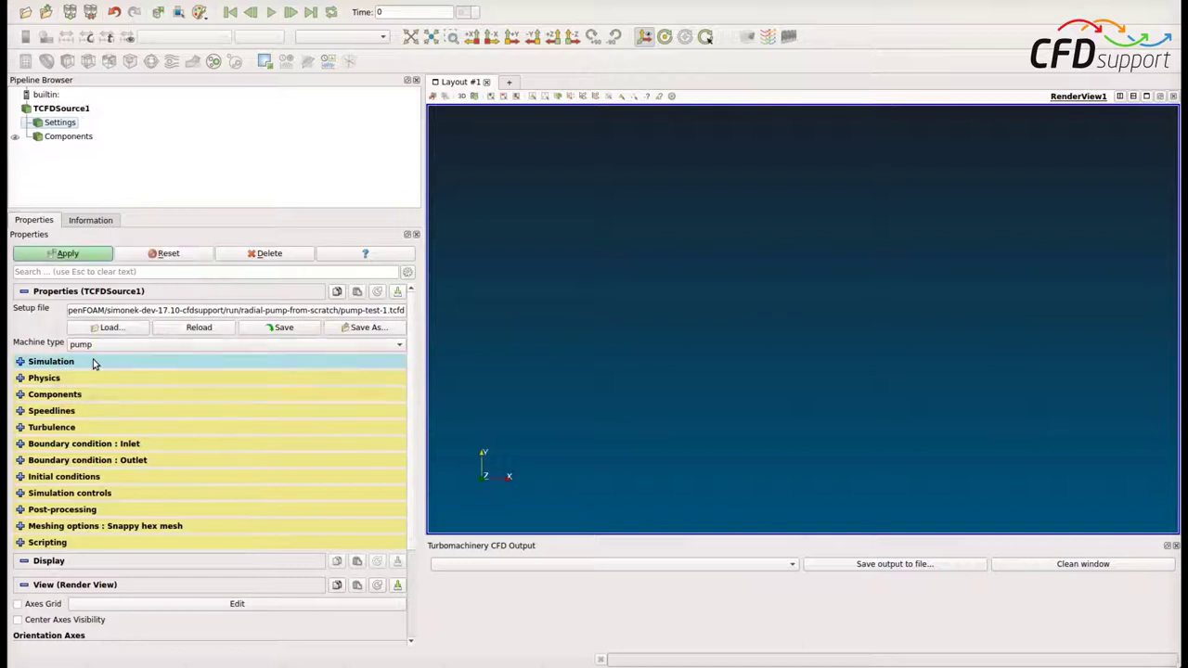
click(67, 254)
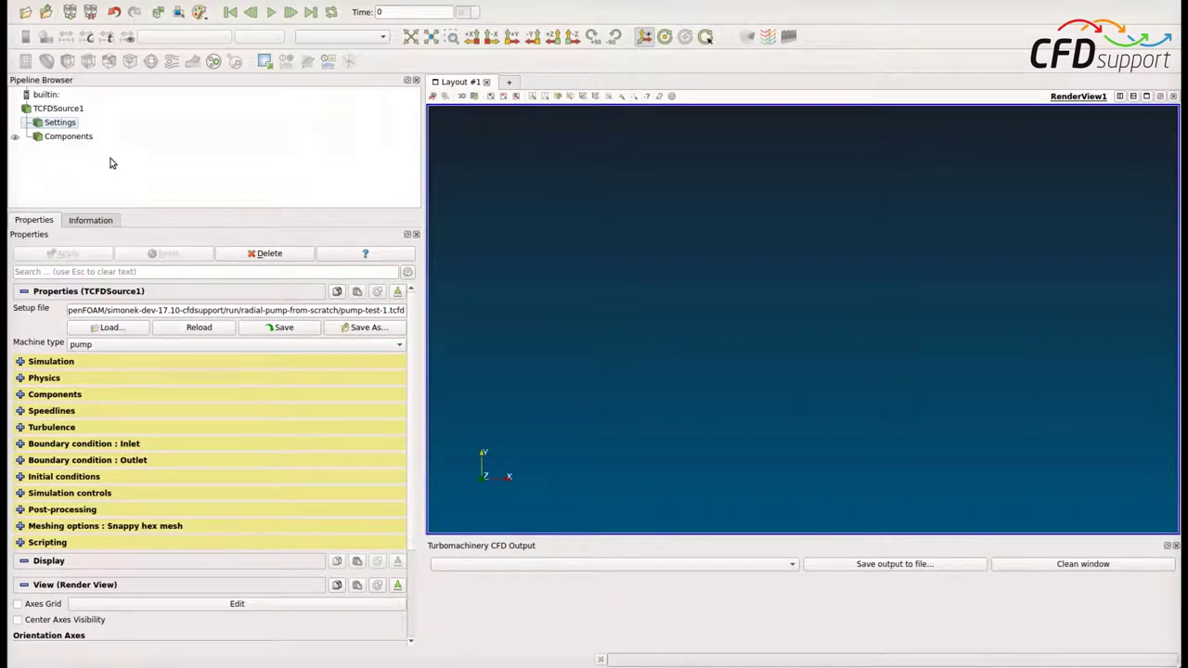
click(44, 368)
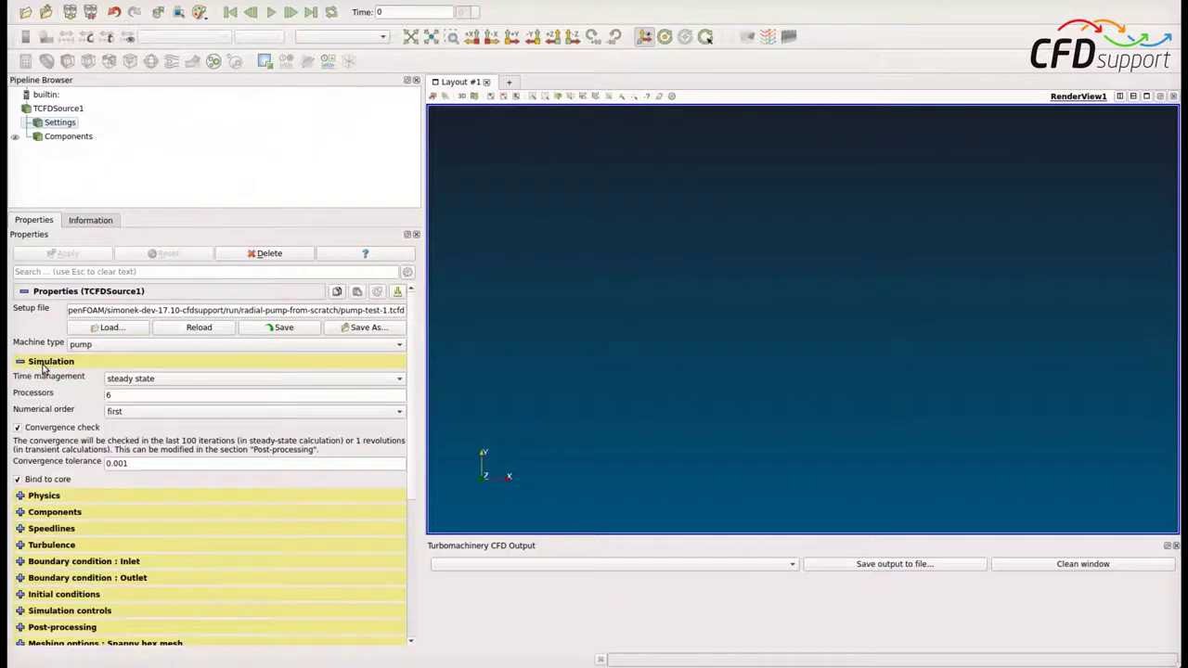
- Change Processors from 6 to 4 and keep first-order numerical order
click(122, 394)
key(BackSpace)
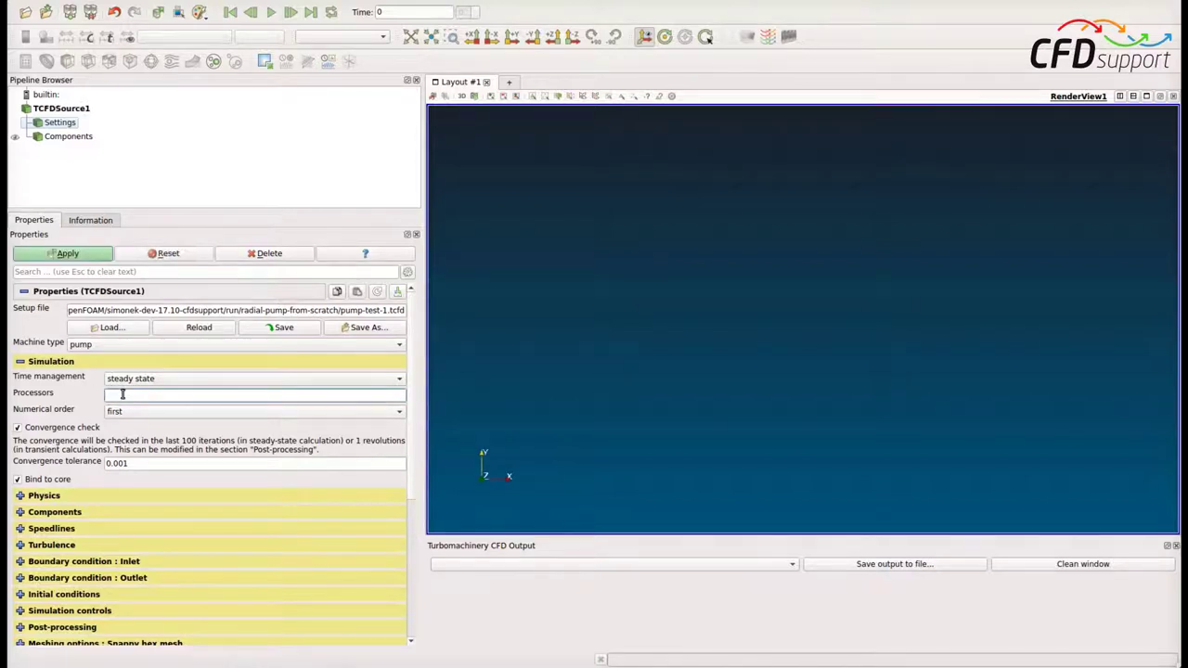
text(4)
key(Return)
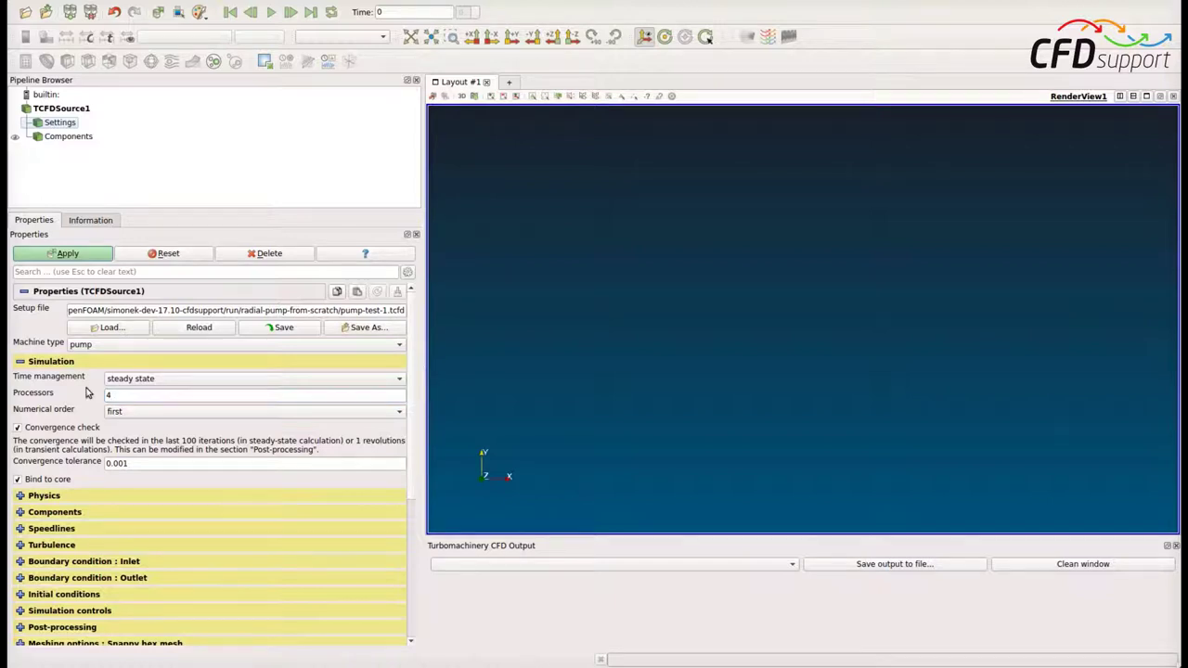
click(157, 416)
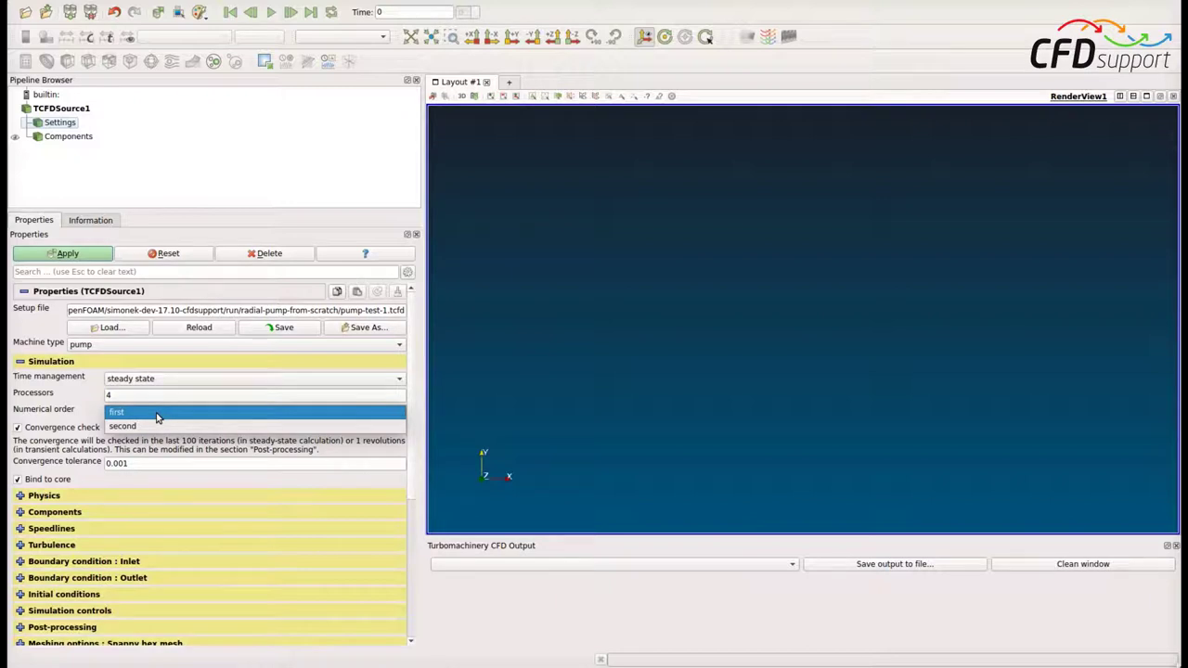
click(156, 414)
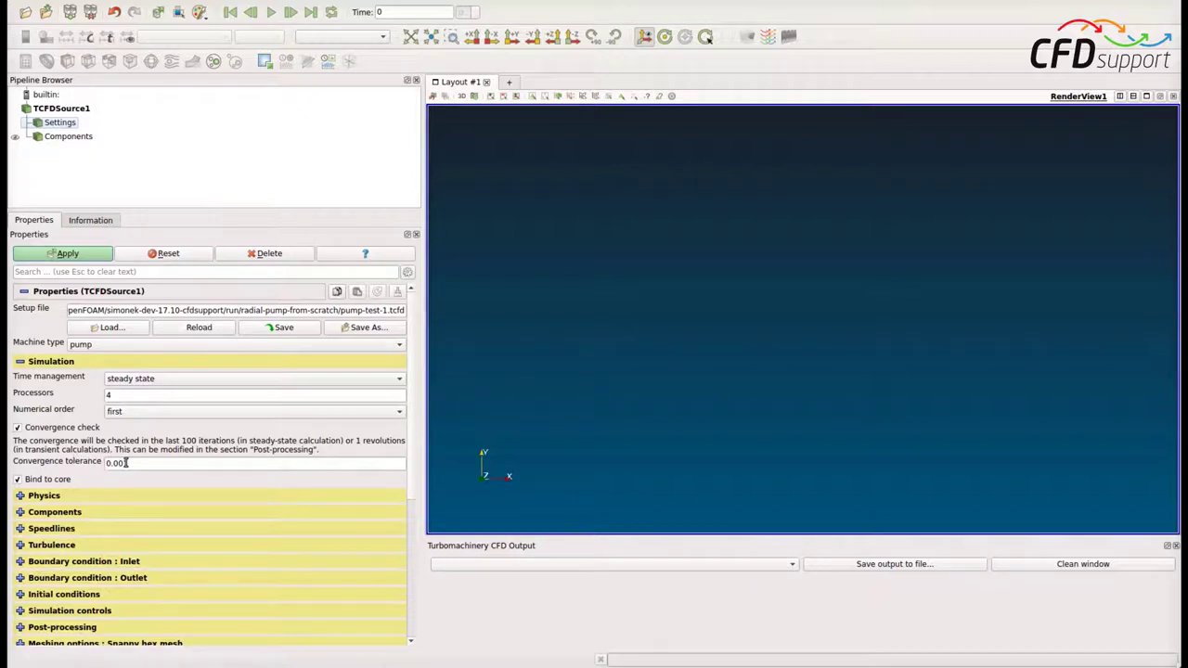
mouse_move(125, 462)
click(82, 496)
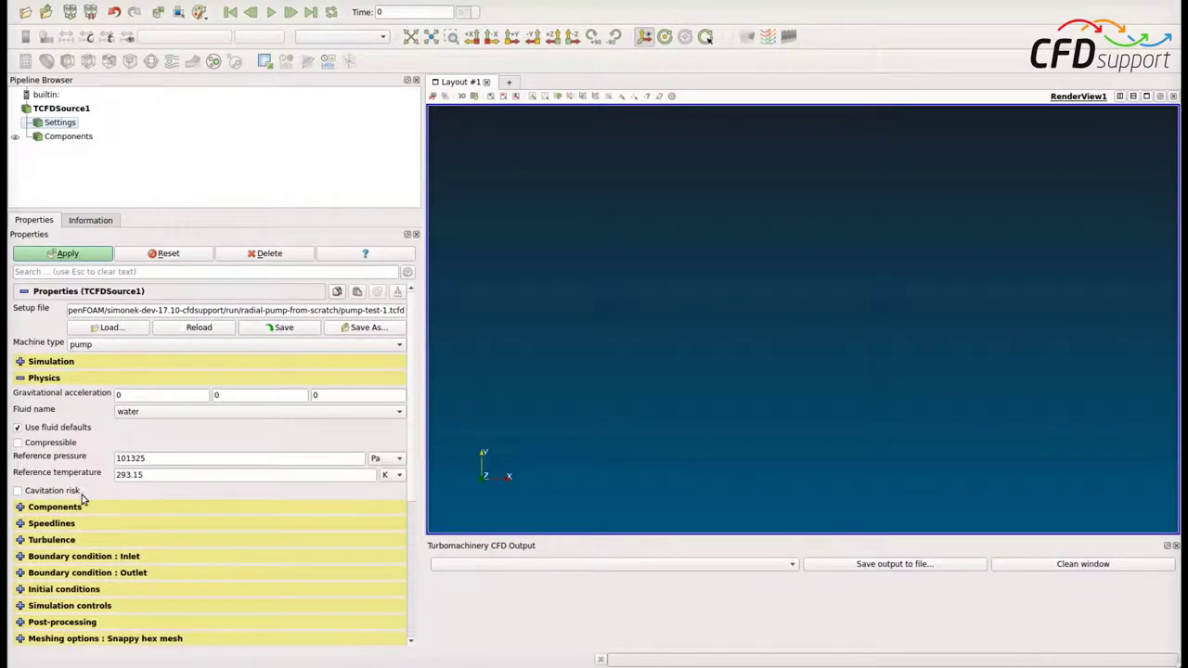
- Pick water as the fluid, leaving Use fluid defaults checked
click(141, 414)
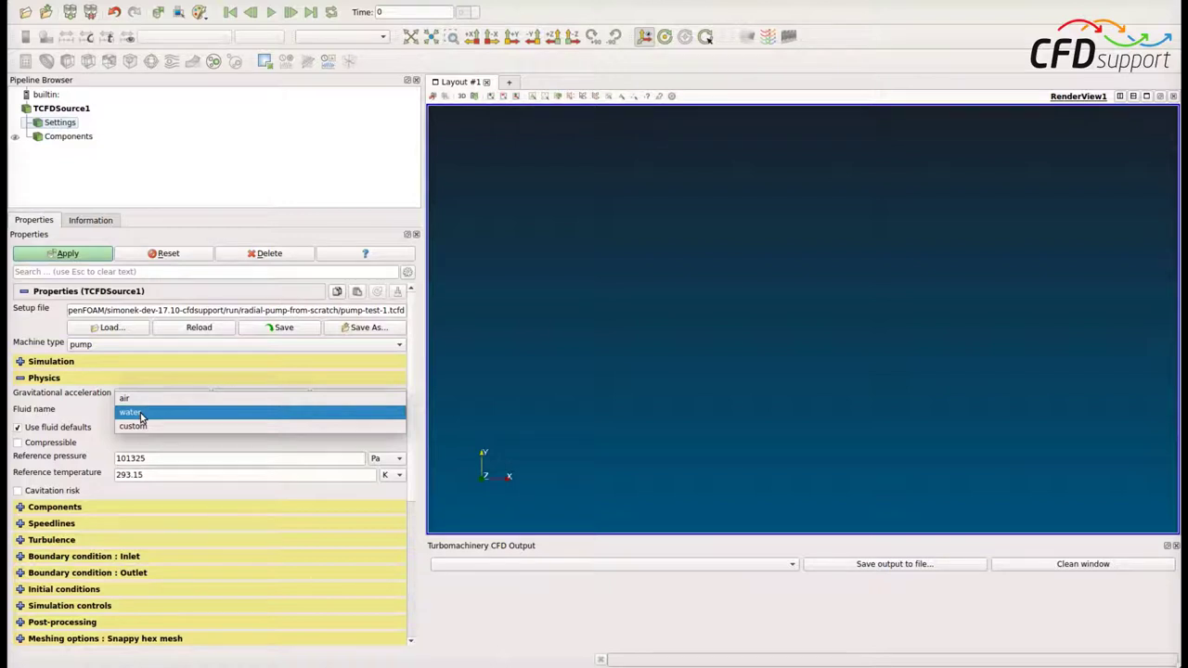
click(140, 414)
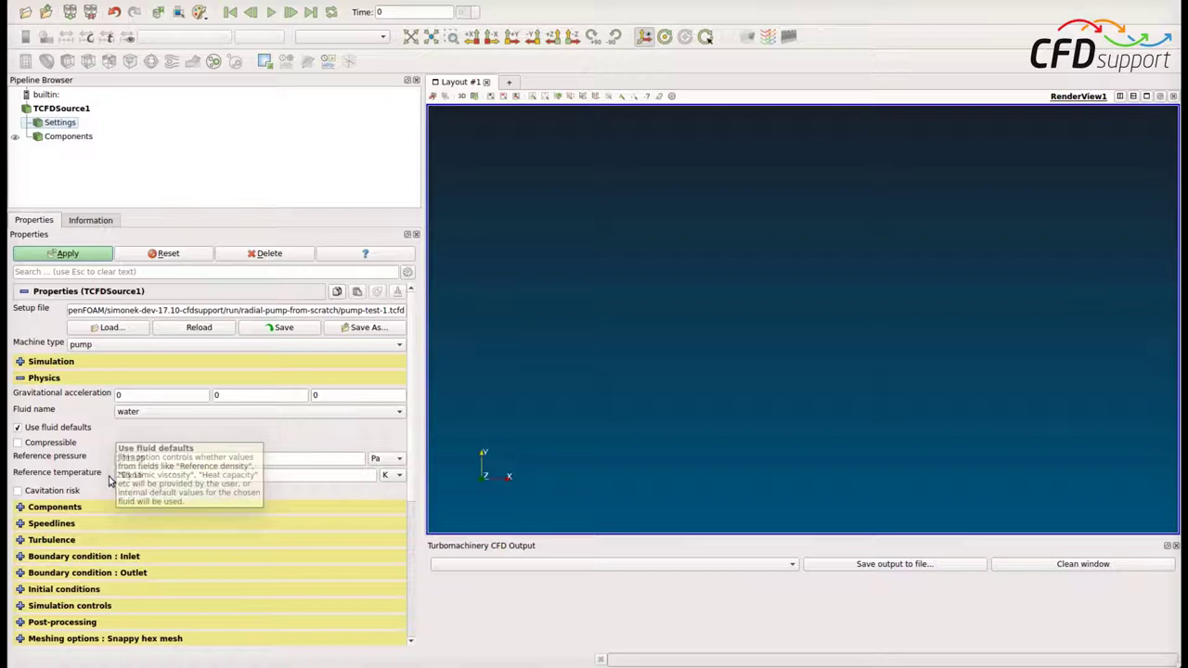
- Set the Components scale factor unit to mm
click(102, 511)
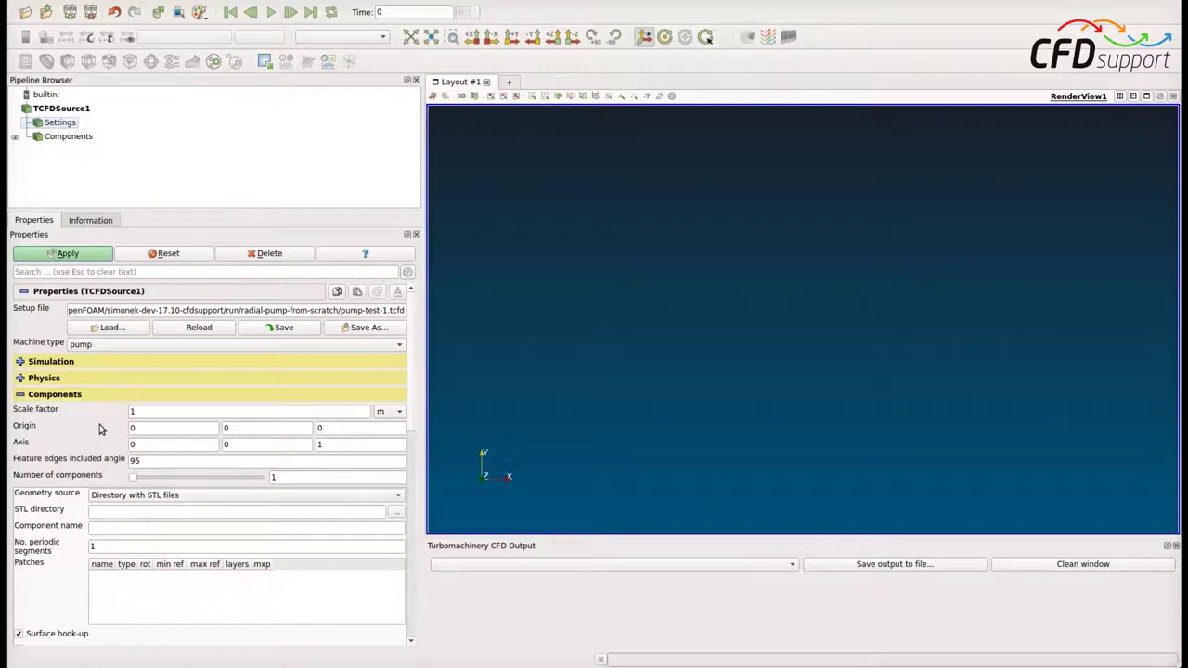
click(387, 415)
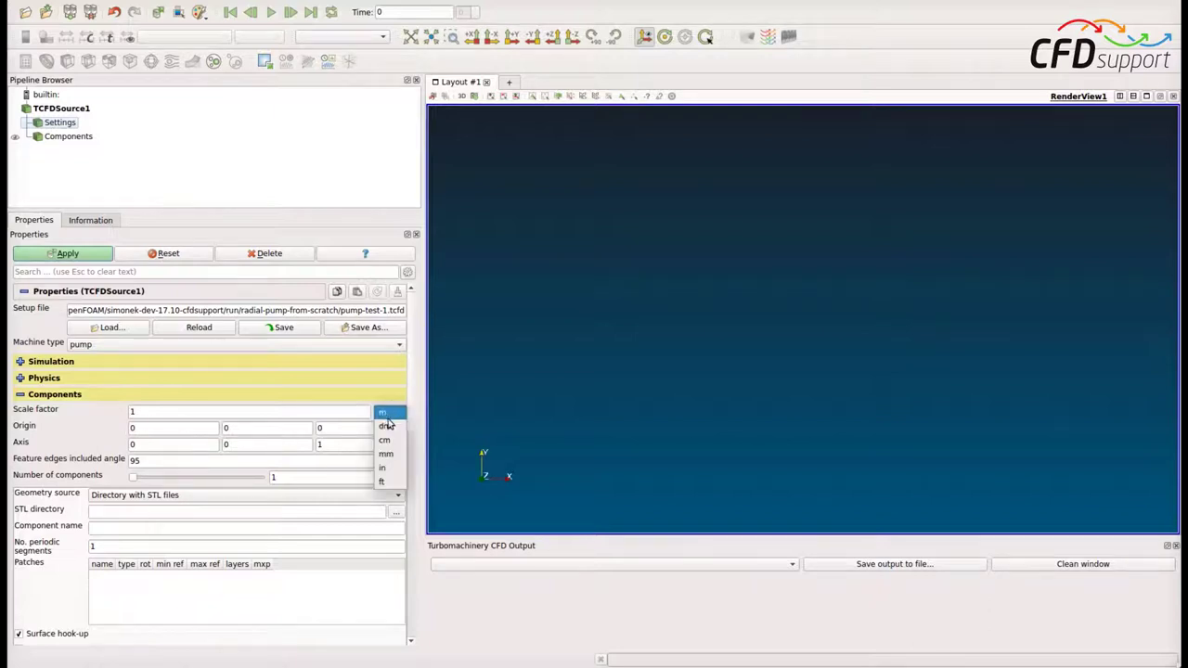
click(388, 454)
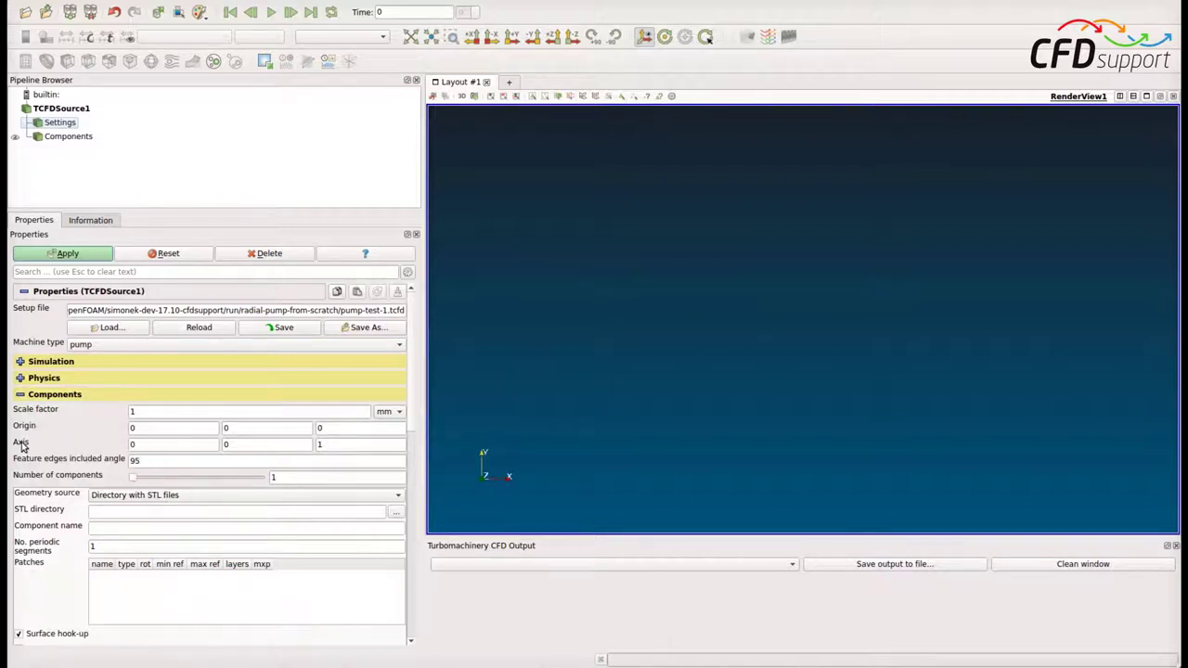
- Enter 3 as the number of components
mouse_move(27, 444)
click(302, 479)
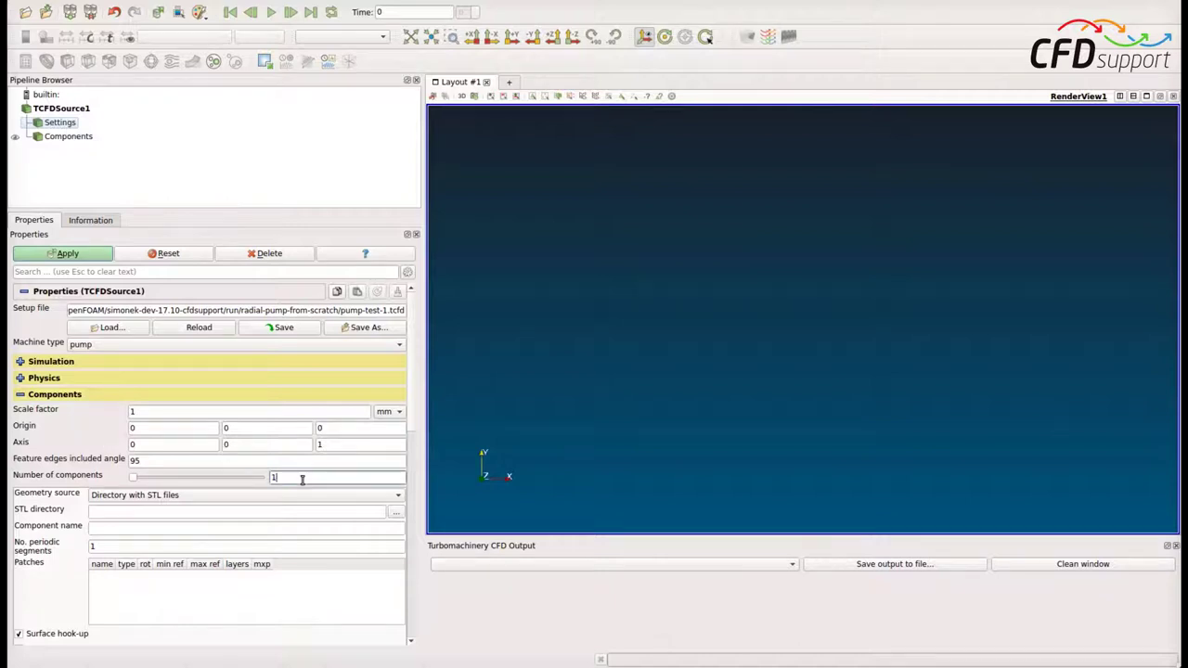
key(BackSpace)
text(3)
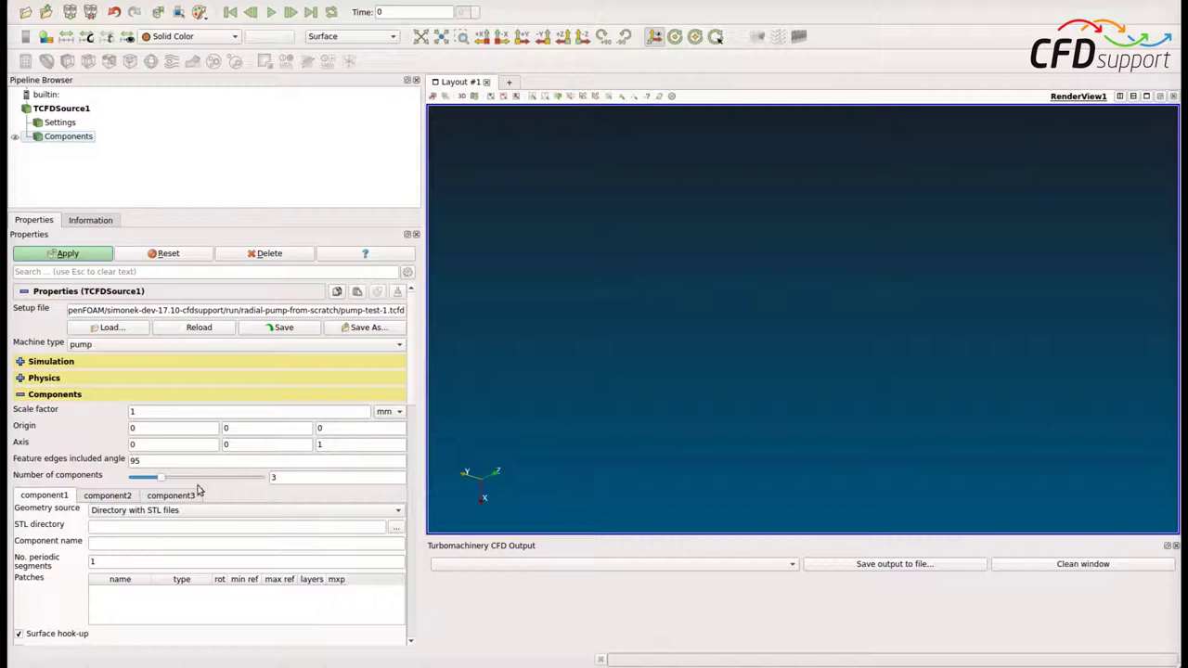
click(395, 529)
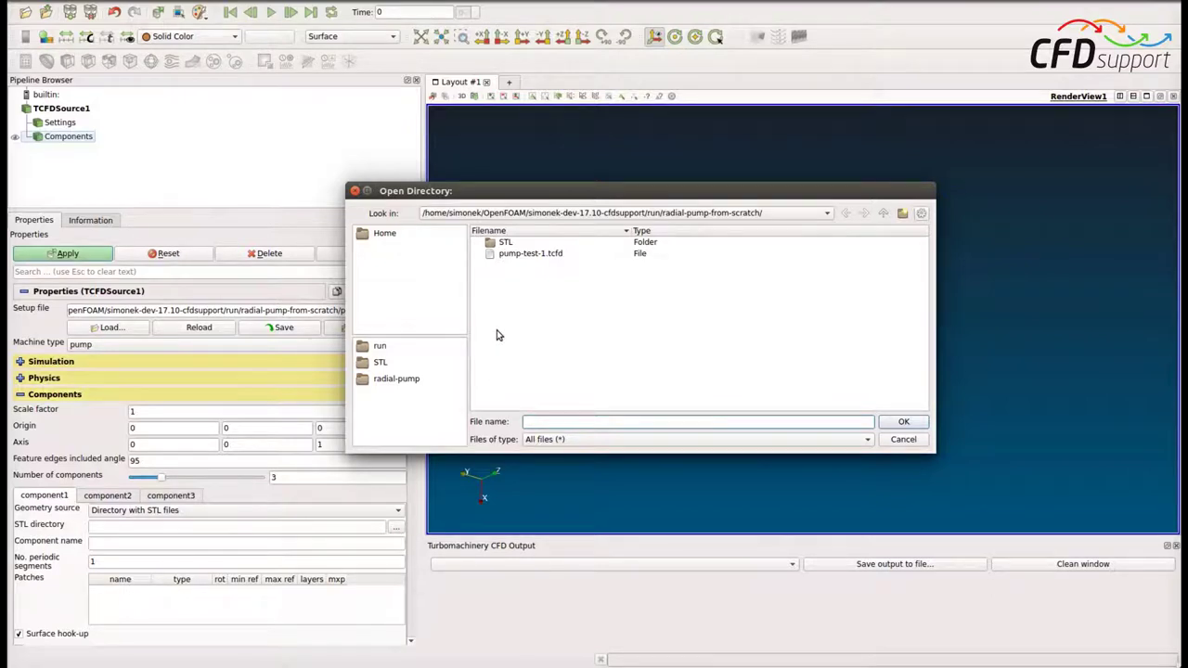
- Choose STL/inlet-pipe as component1's STL directory
double_click(505, 243)
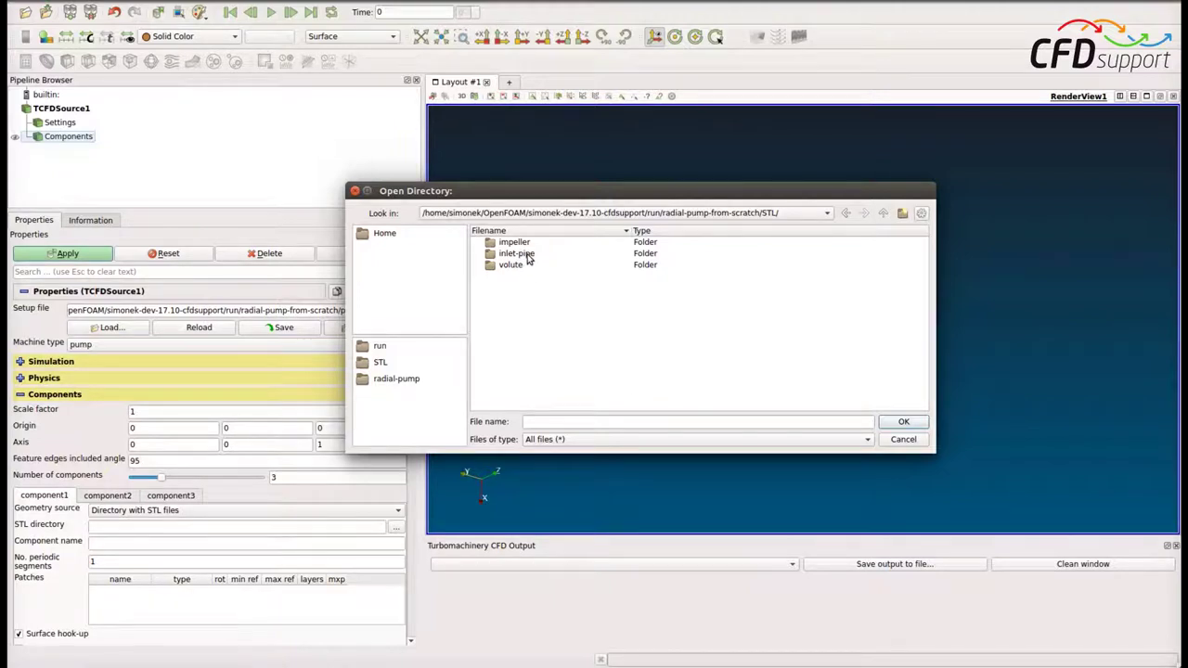
double_click(529, 259)
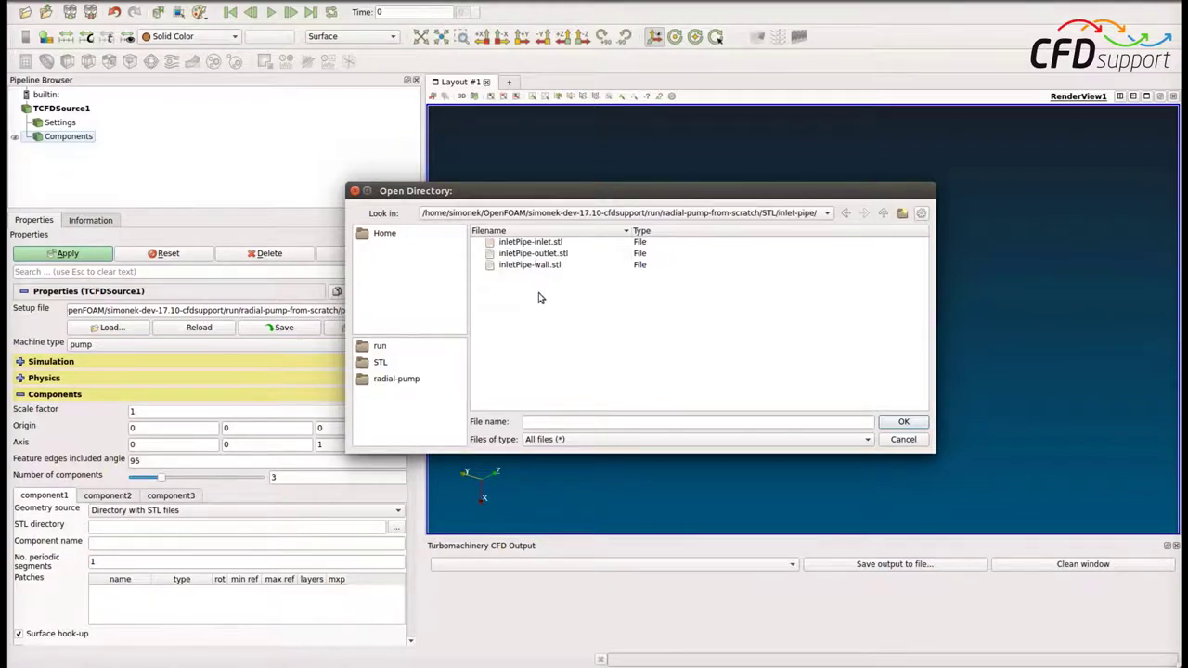
click(884, 214)
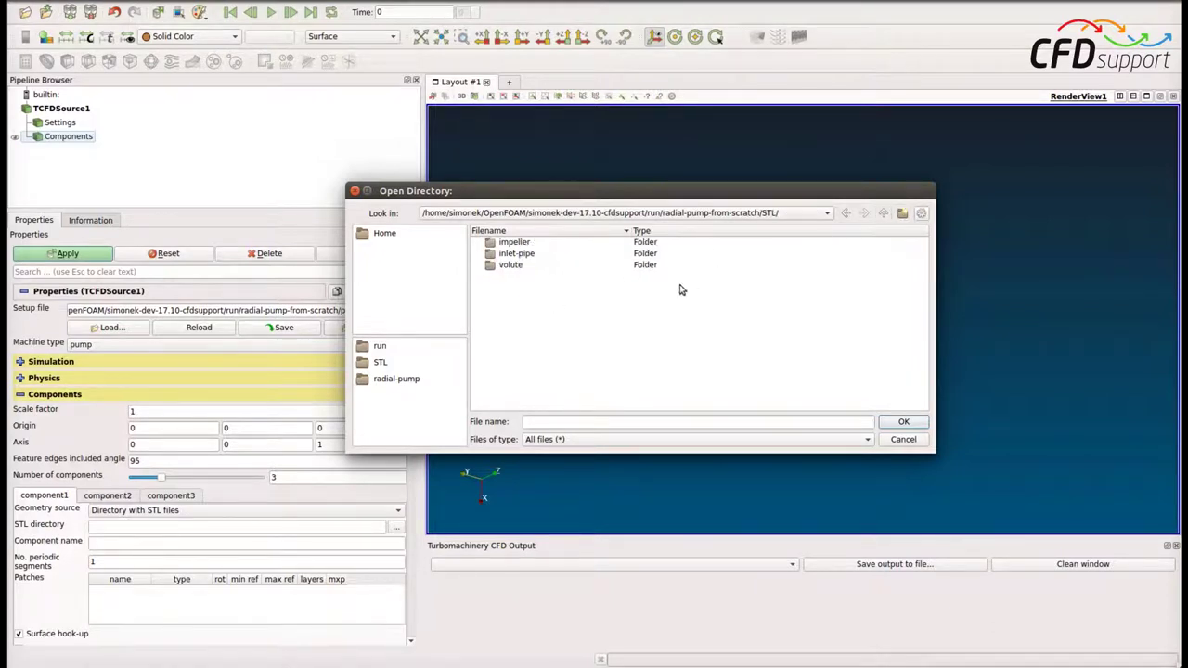
click(517, 255)
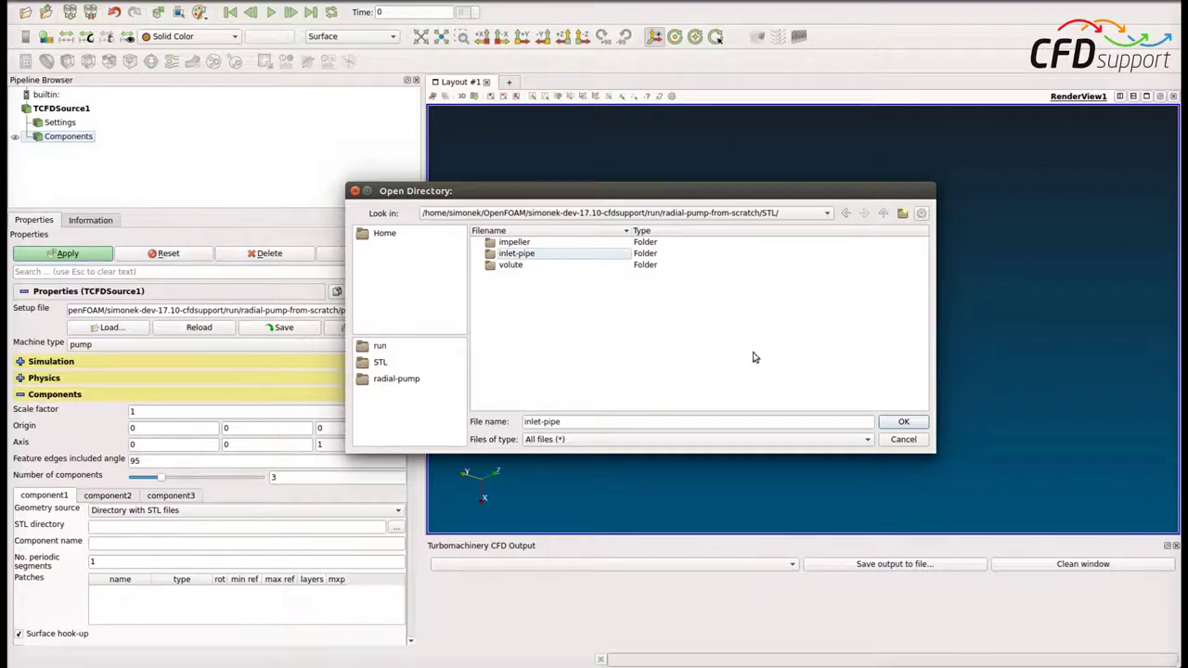
click(903, 422)
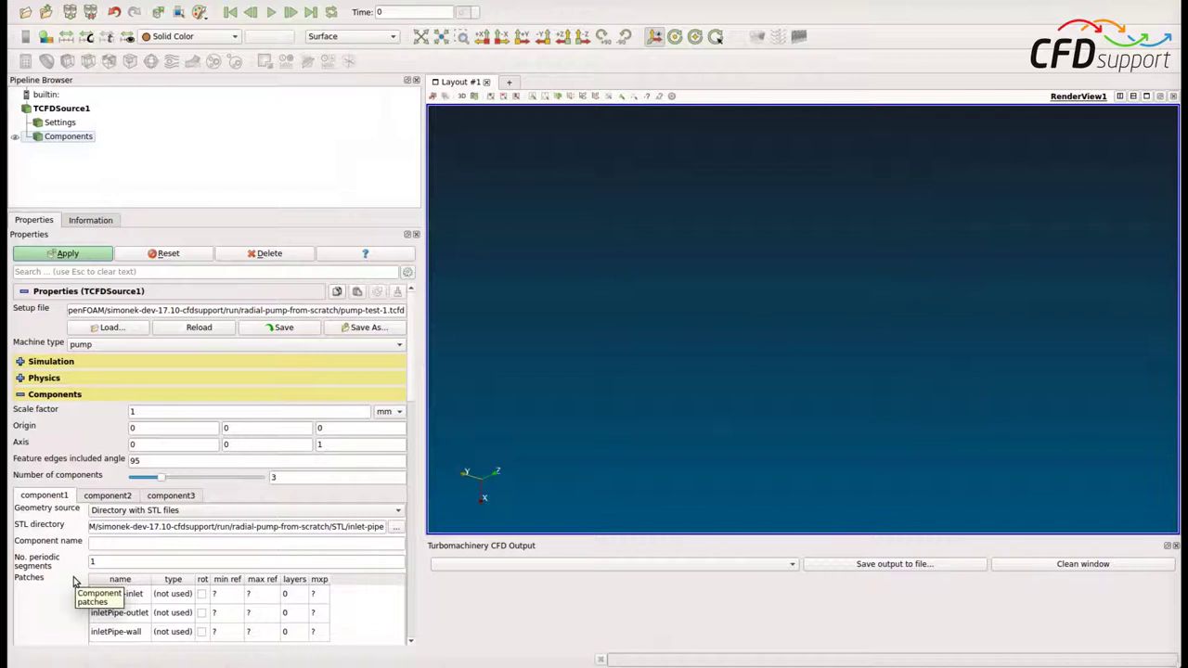
- Name component1 'inlet-pipe' and set the inletPipe-inlet patch type to inlet
click(118, 545)
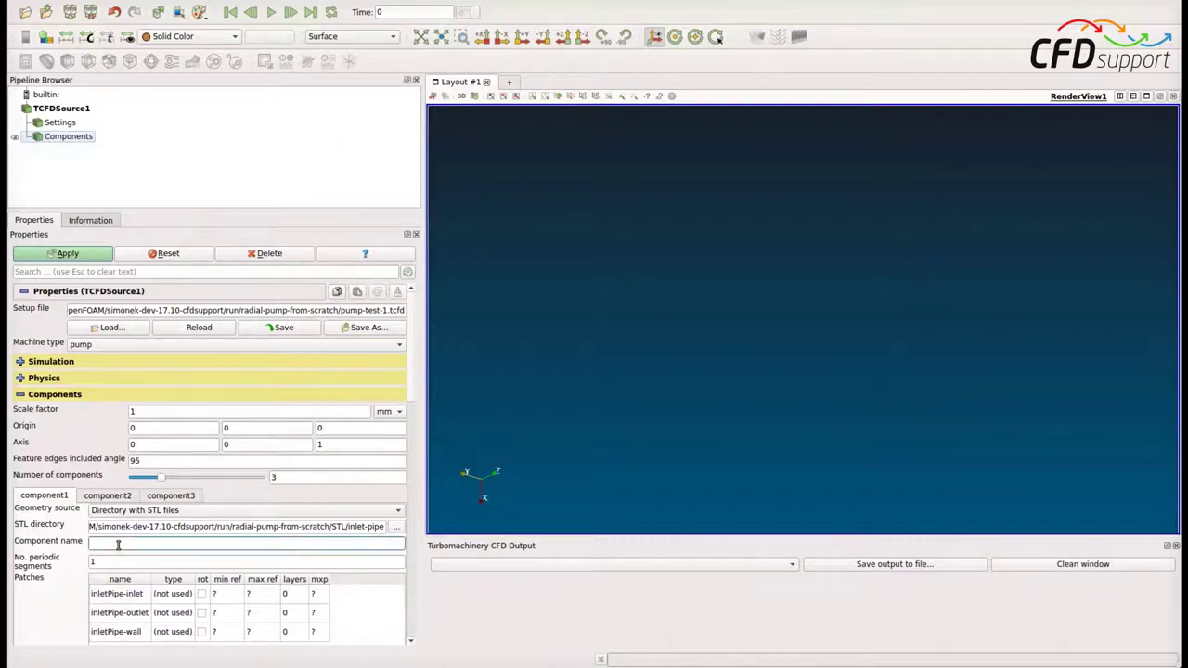
text(inlet-pipe)
click(115, 563)
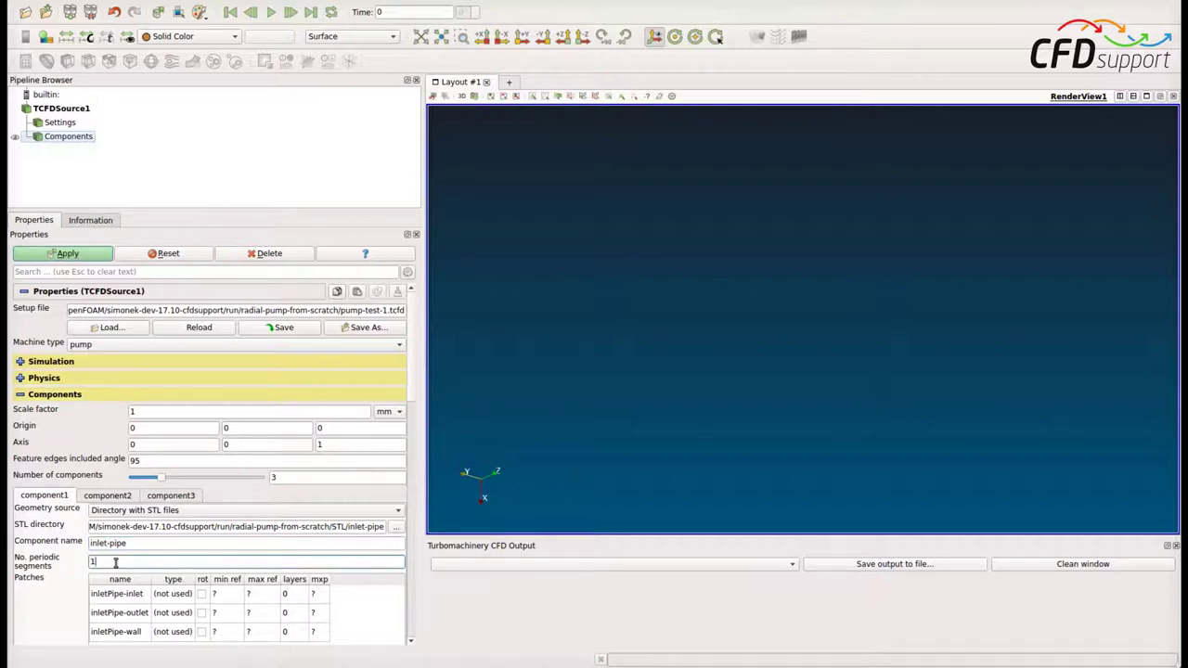
double_click(178, 595)
click(178, 594)
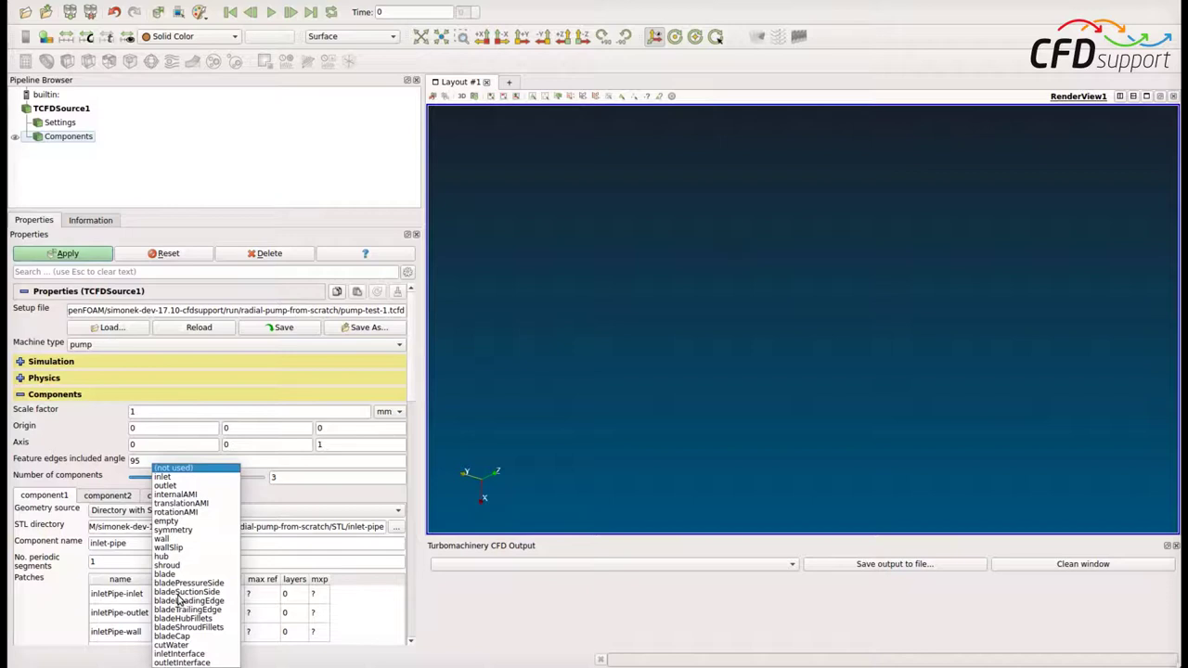
click(161, 483)
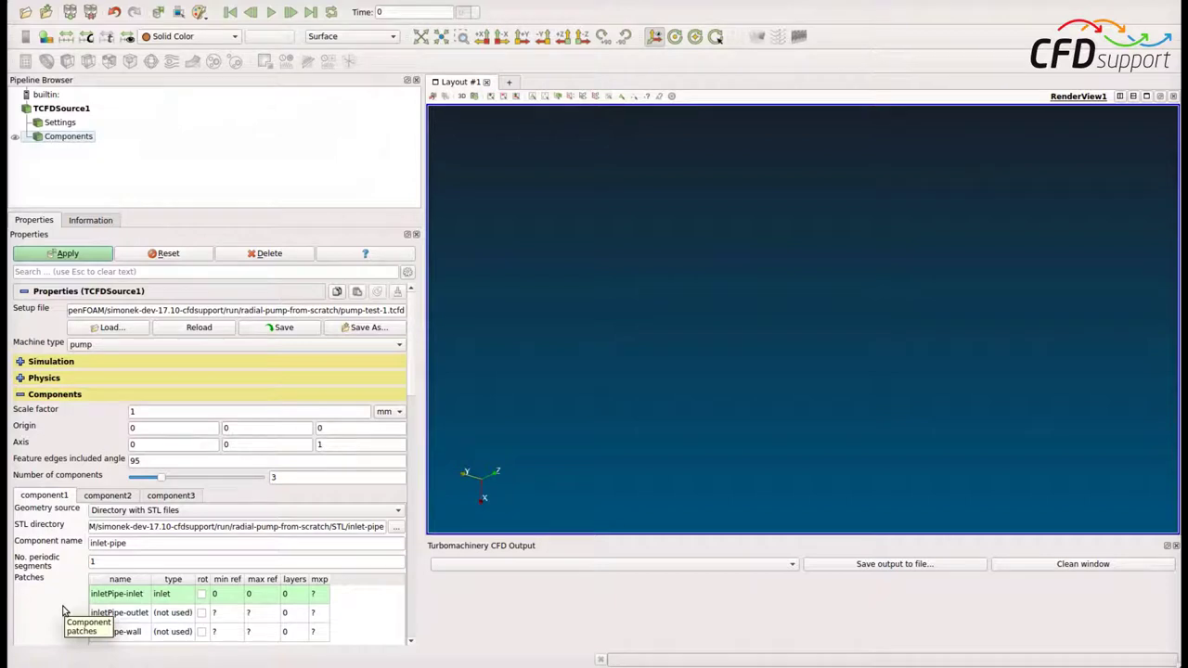
- Make inletPipe-outlet an outletInterface patch connected to component 2
click(173, 614)
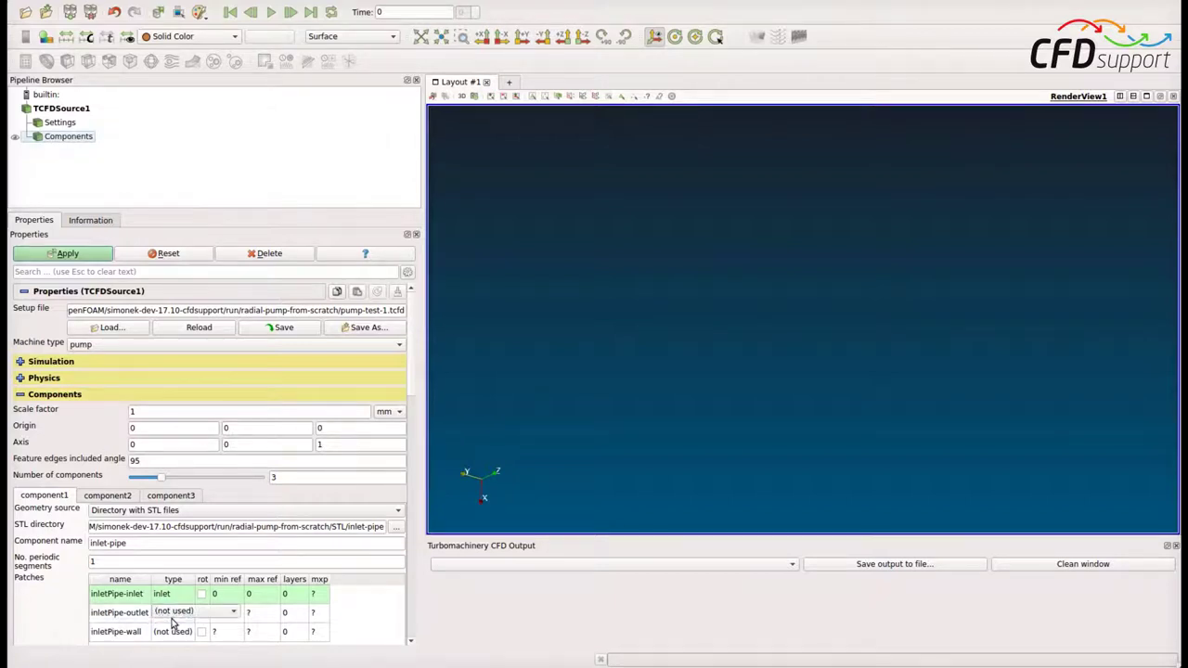
click(183, 616)
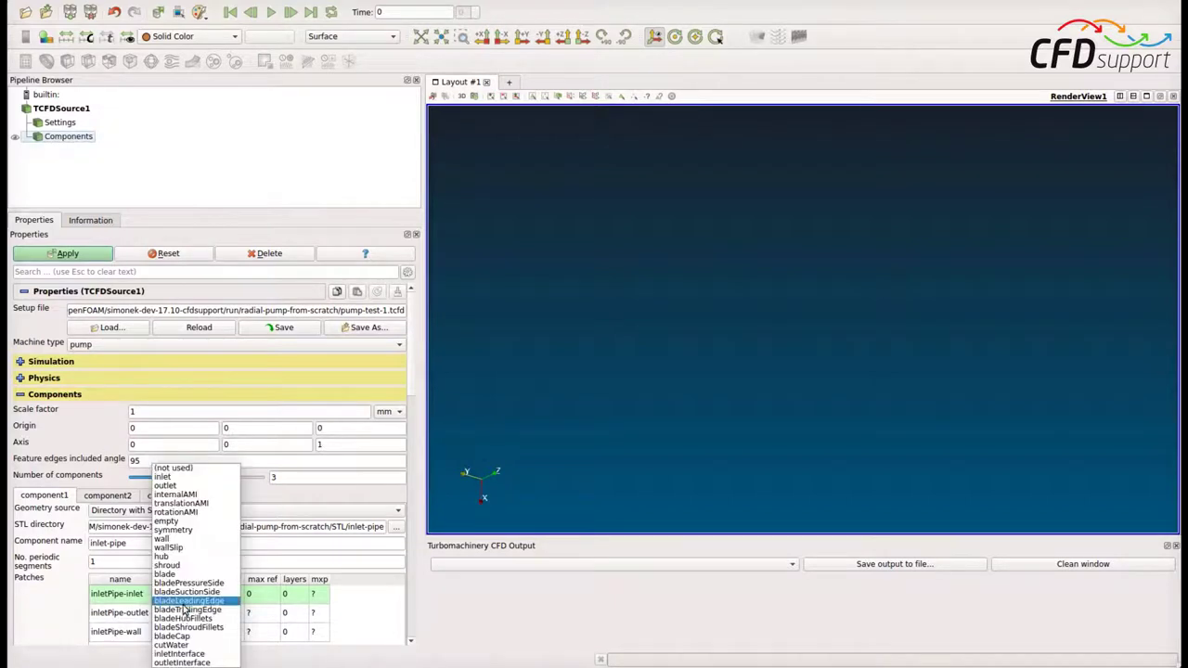
click(187, 665)
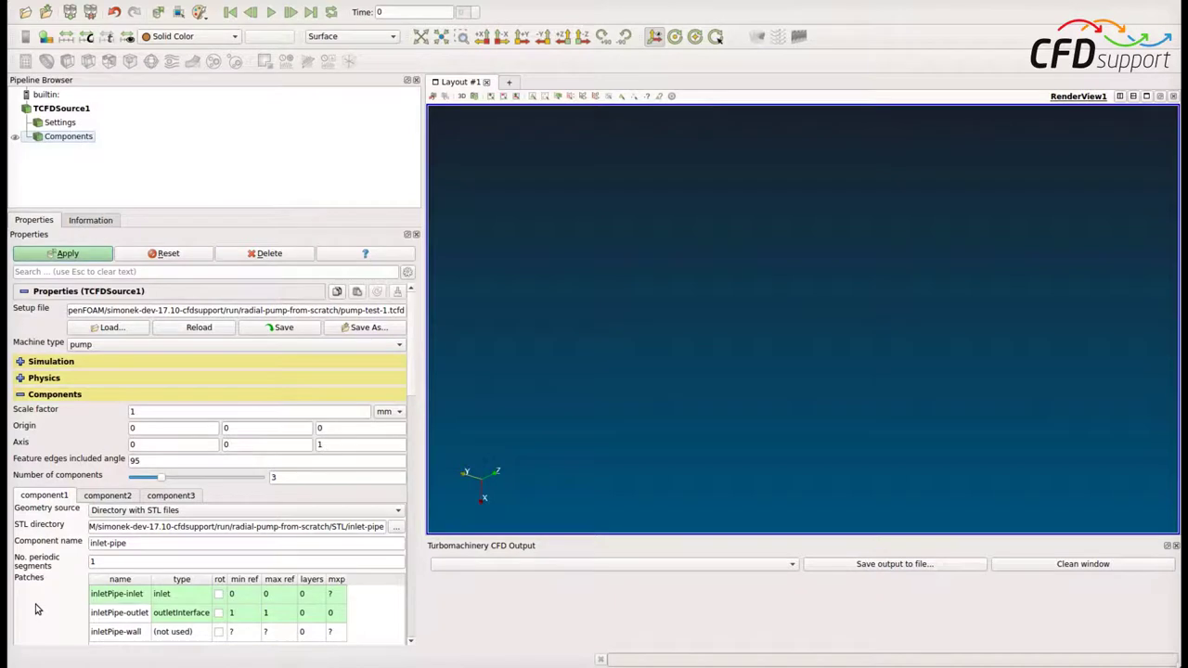
scroll(38, 609, down, 2)
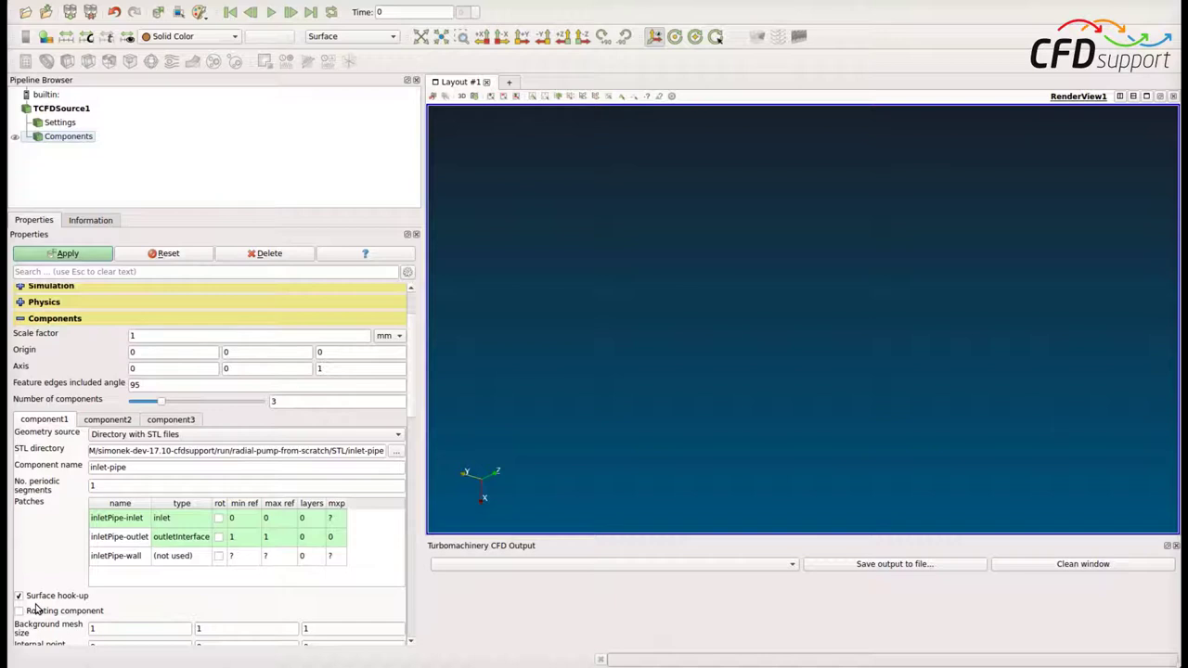
right_click(109, 545)
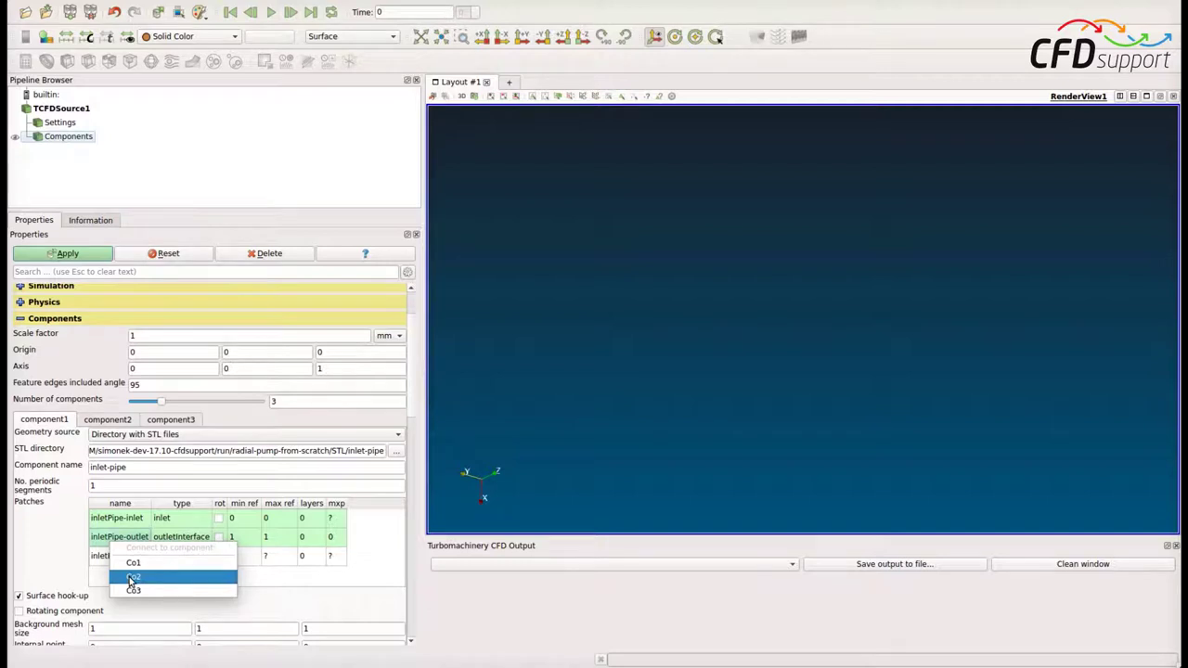
click(131, 579)
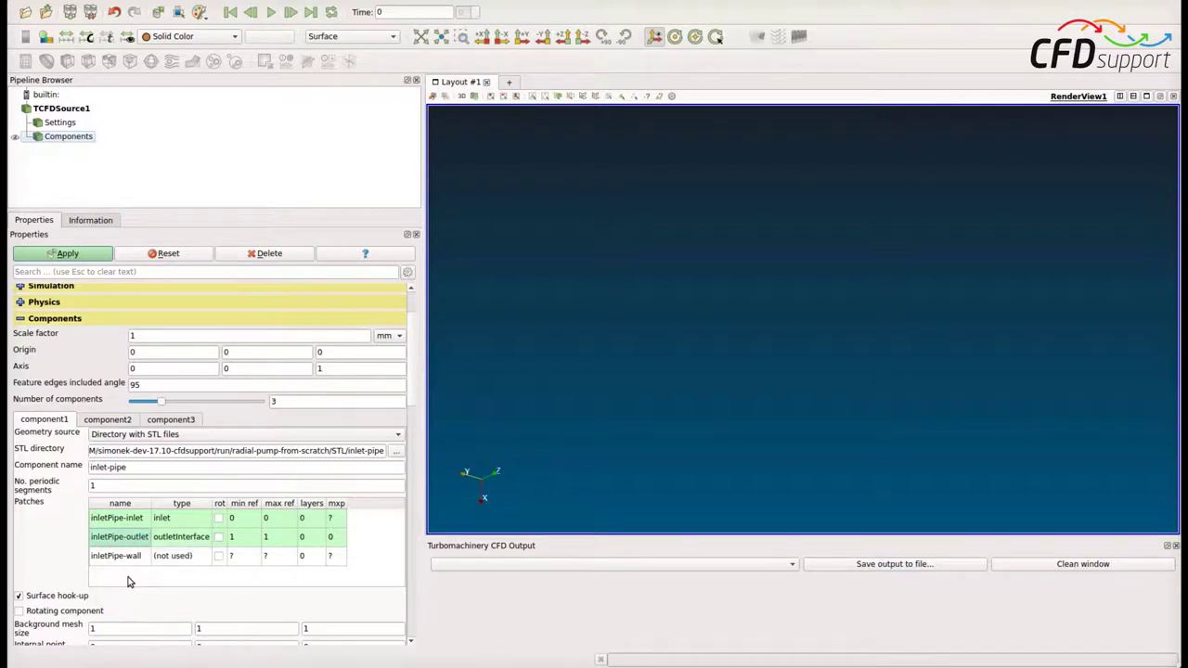
- Set the inletPipe-wall patch type to wall
double_click(185, 557)
click(186, 557)
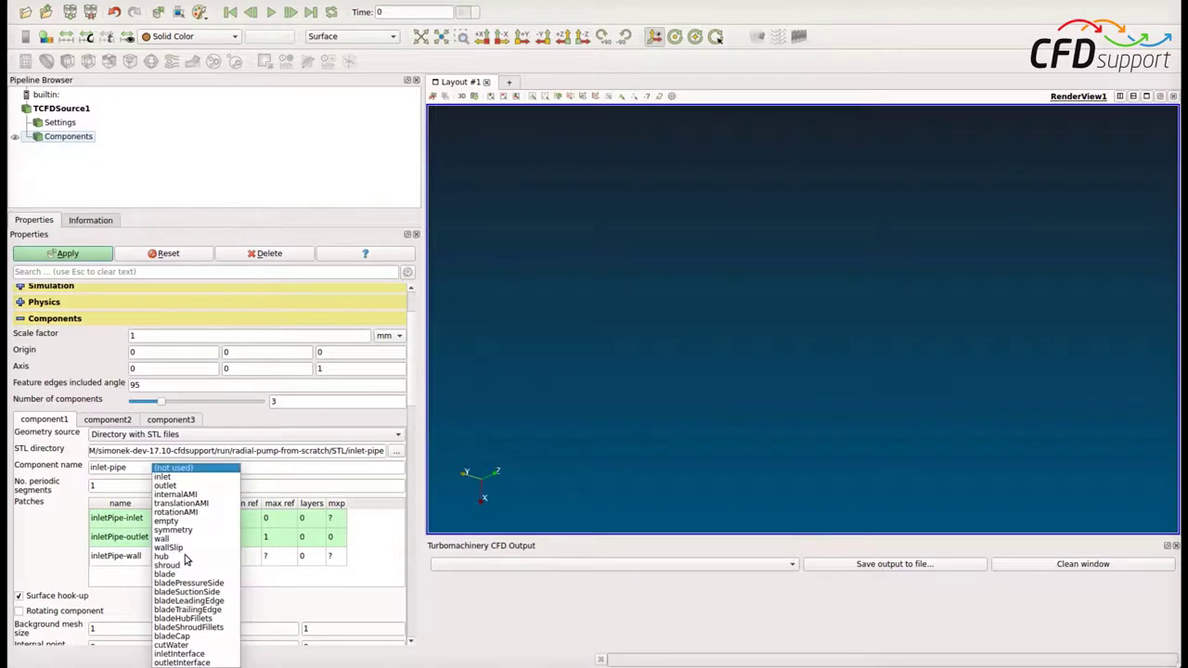
click(163, 539)
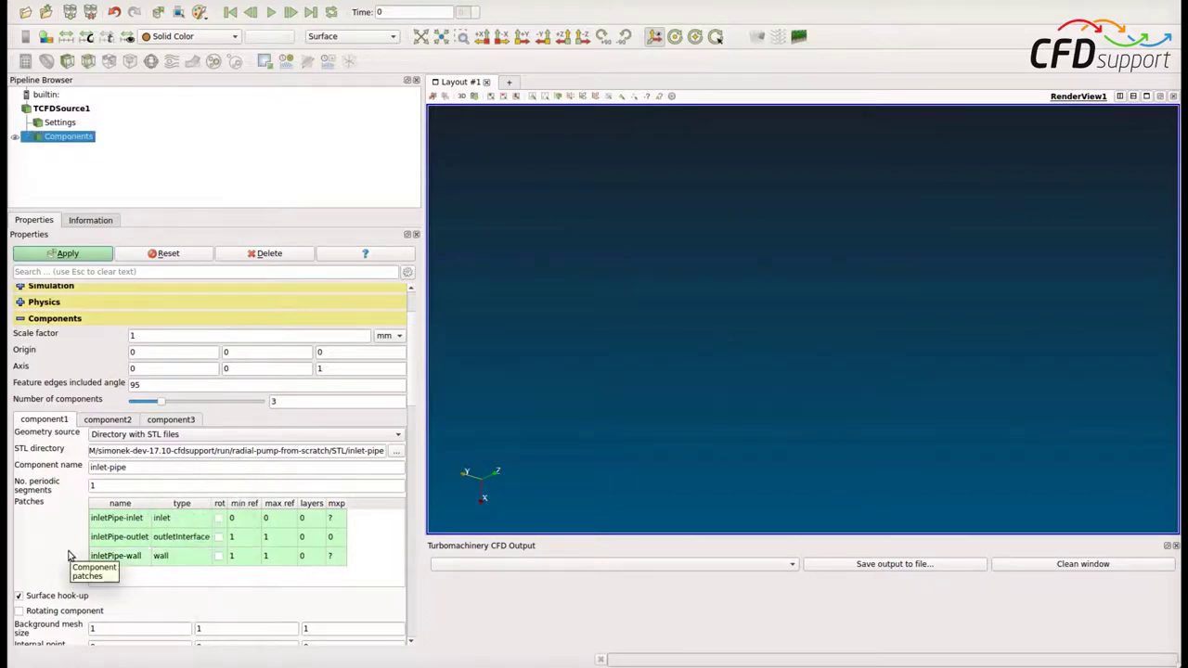
- Apply the inlet pipe settings and display its cylinder geometry in the 3D view
click(74, 255)
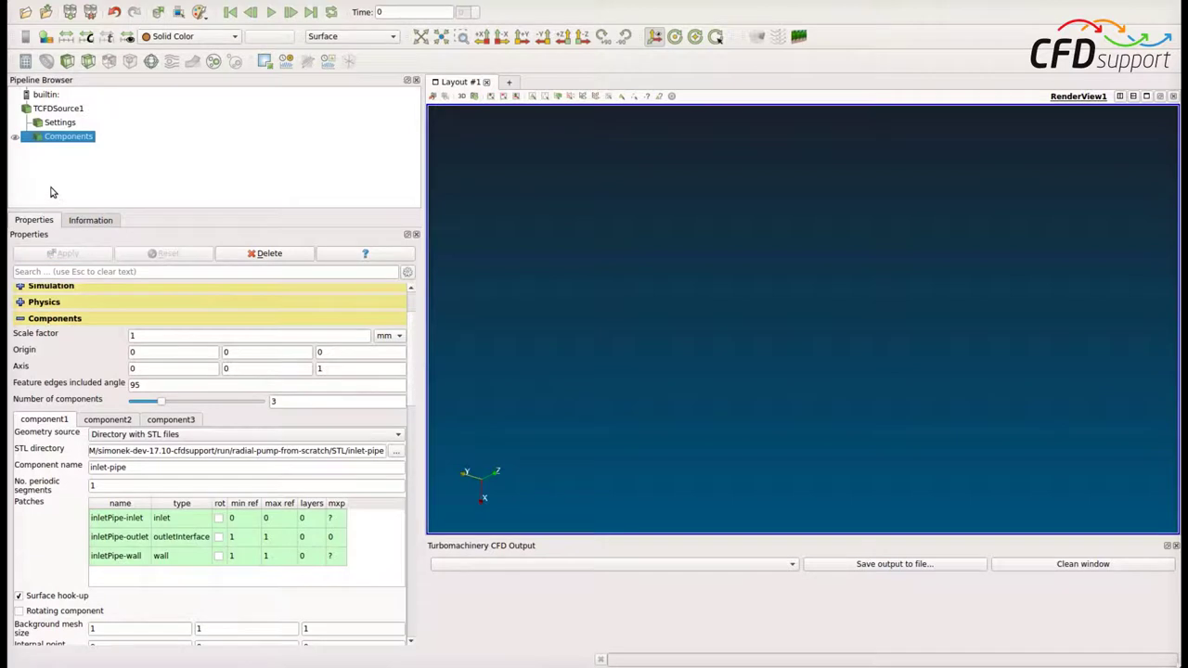
click(14, 138)
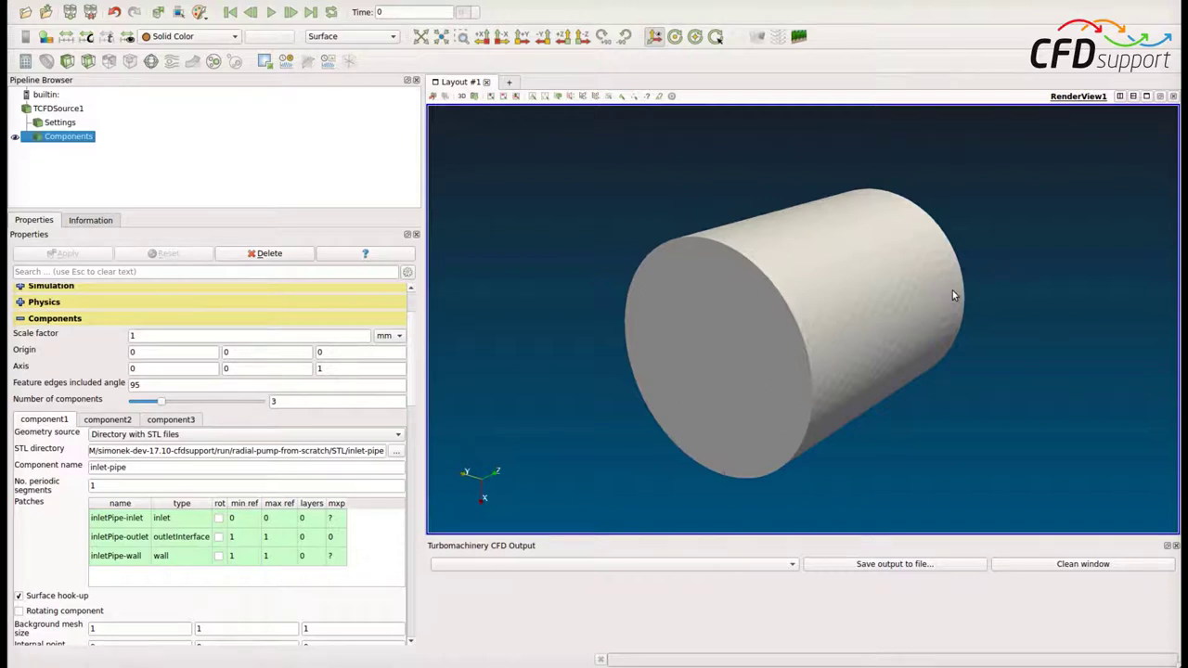
drag(955, 280, 1027, 235)
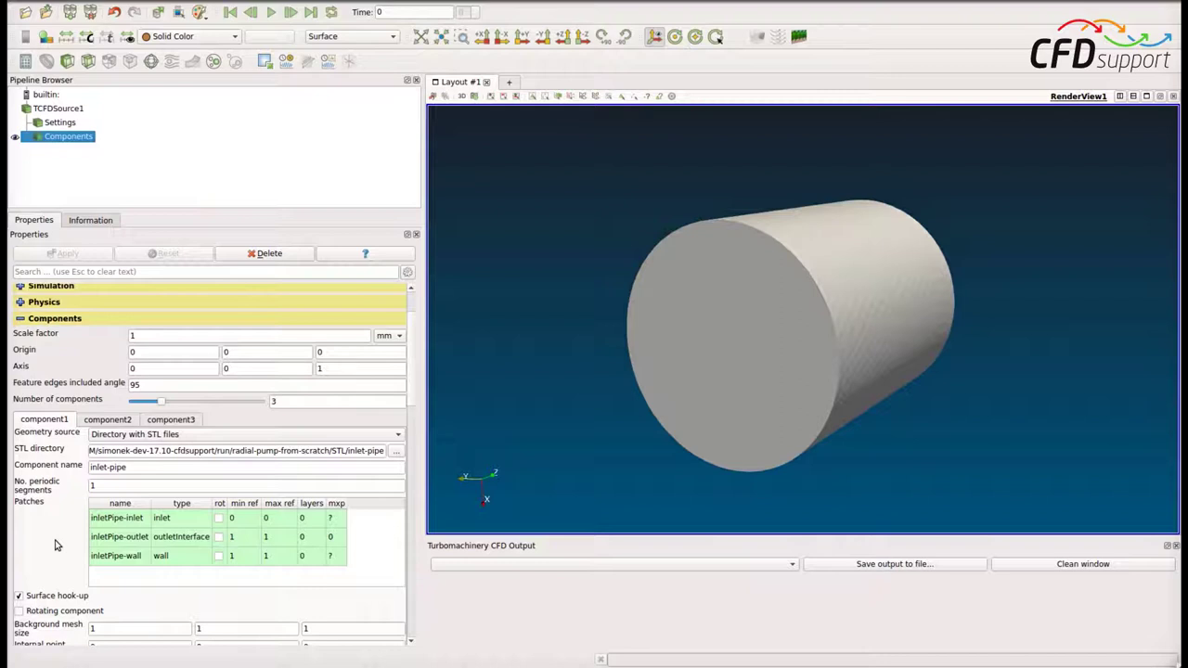
- Set the background mesh size to 10, 10, 10
click(123, 629)
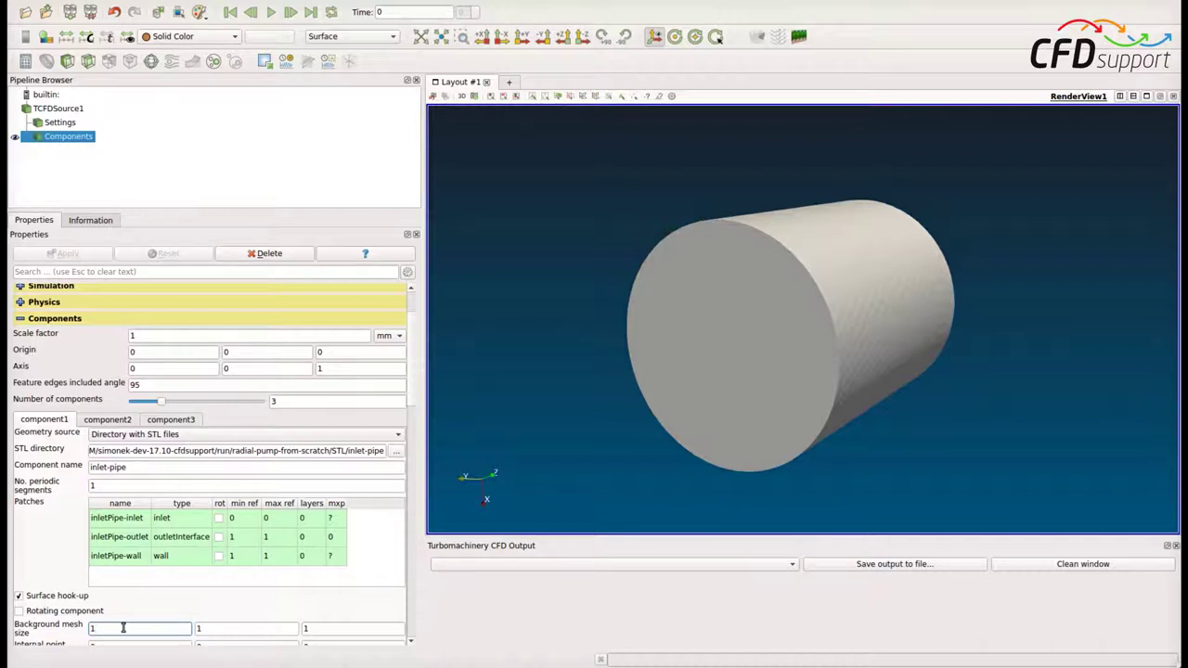
text(0)
key(Tab)
text(10)
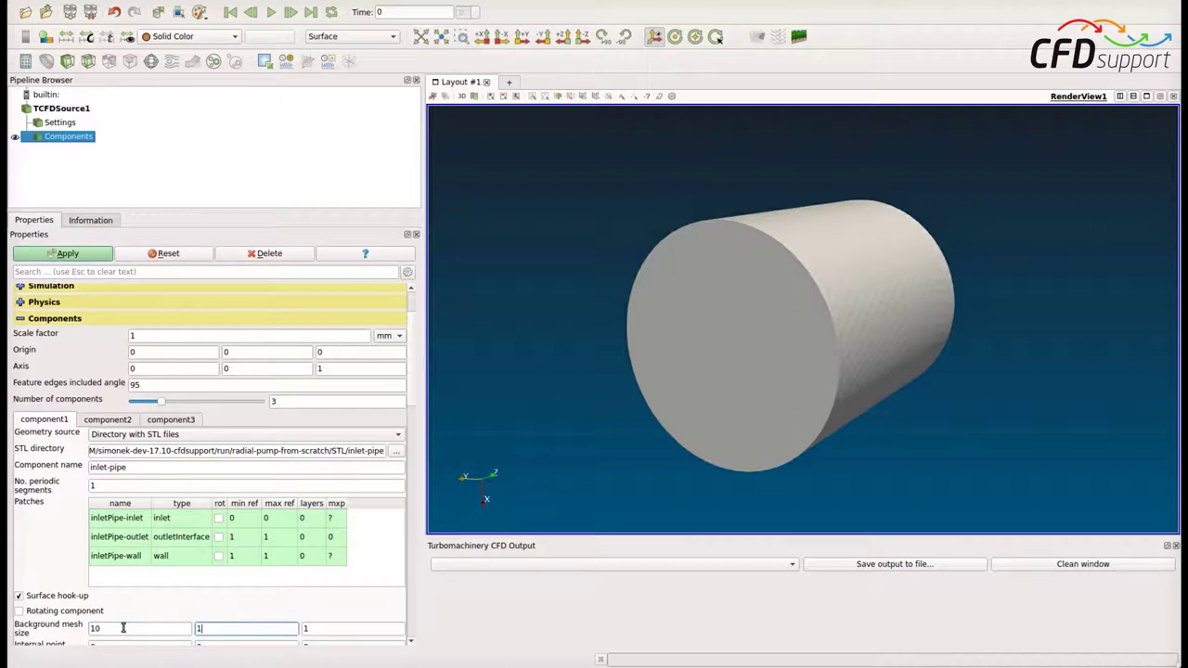
key(Tab)
text(10)
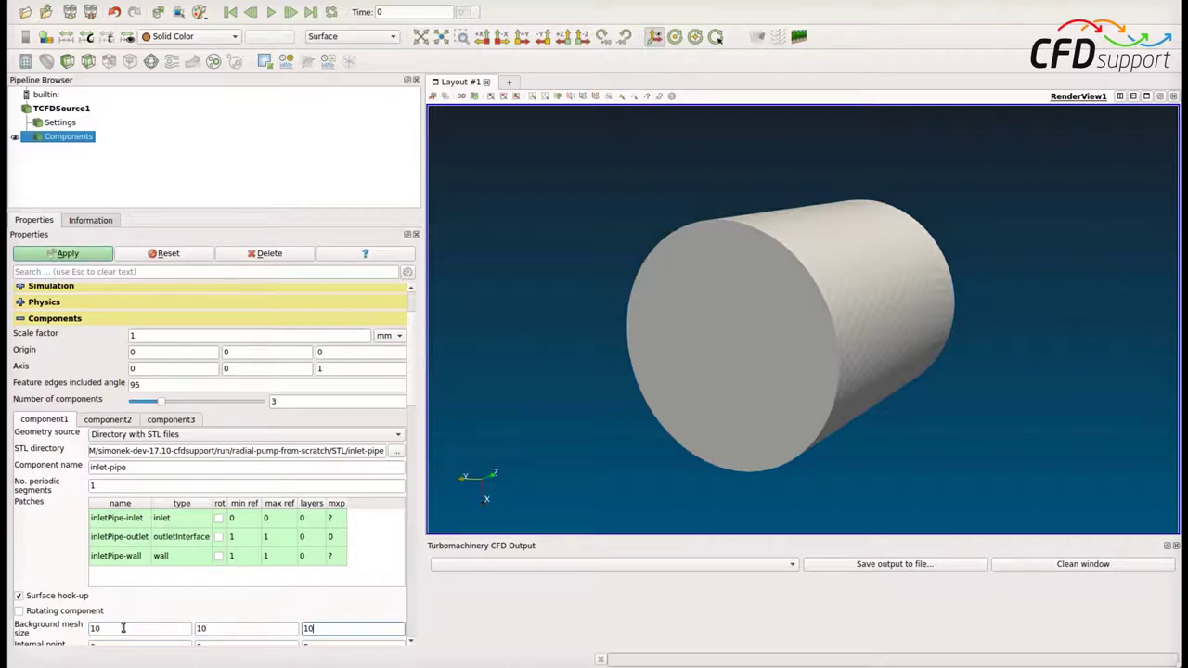
key(Tab)
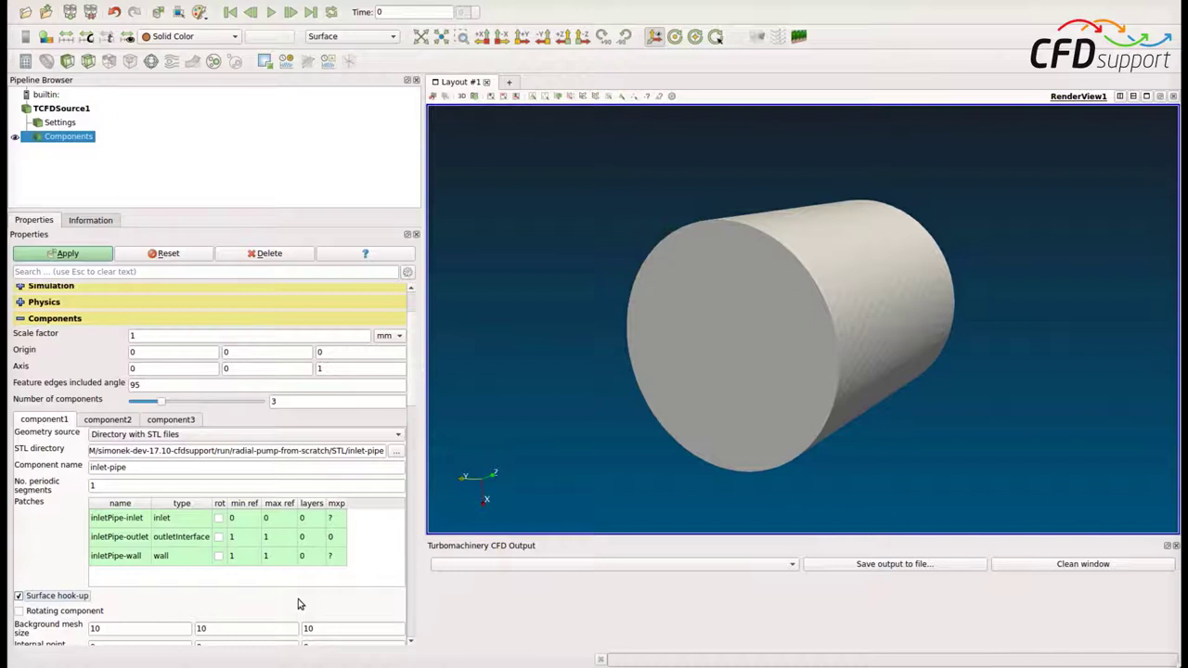
- Set the internal point's z coordinate to -115, giving 0, 0, -115
scroll(298, 605, down, 1)
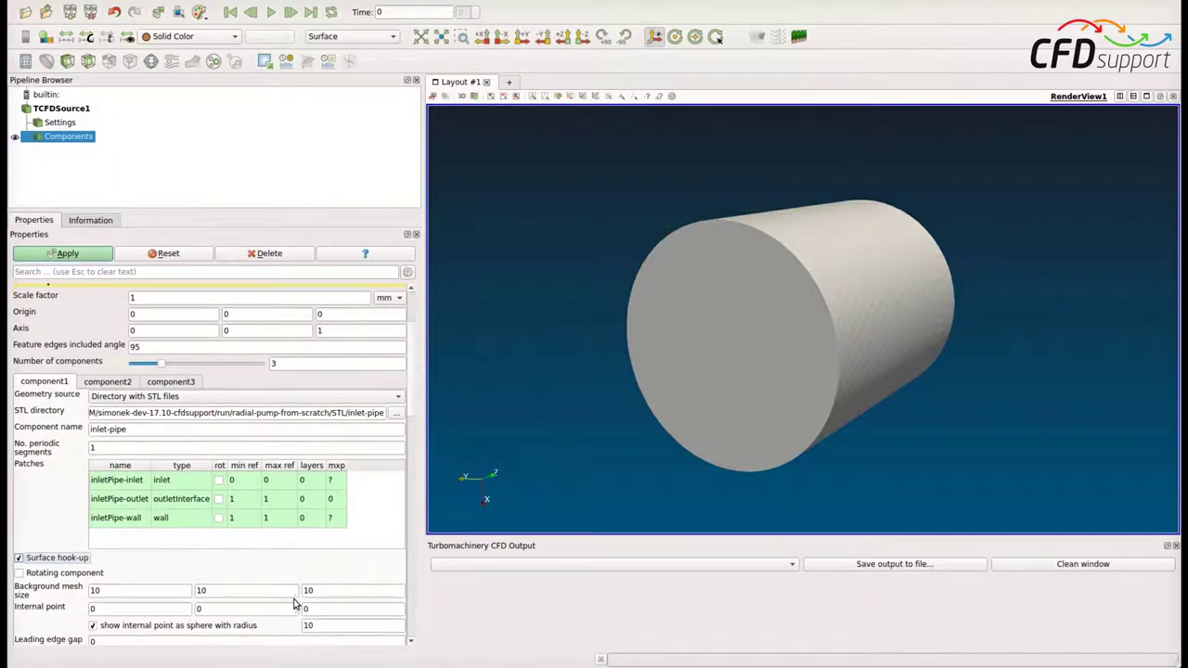
click(175, 609)
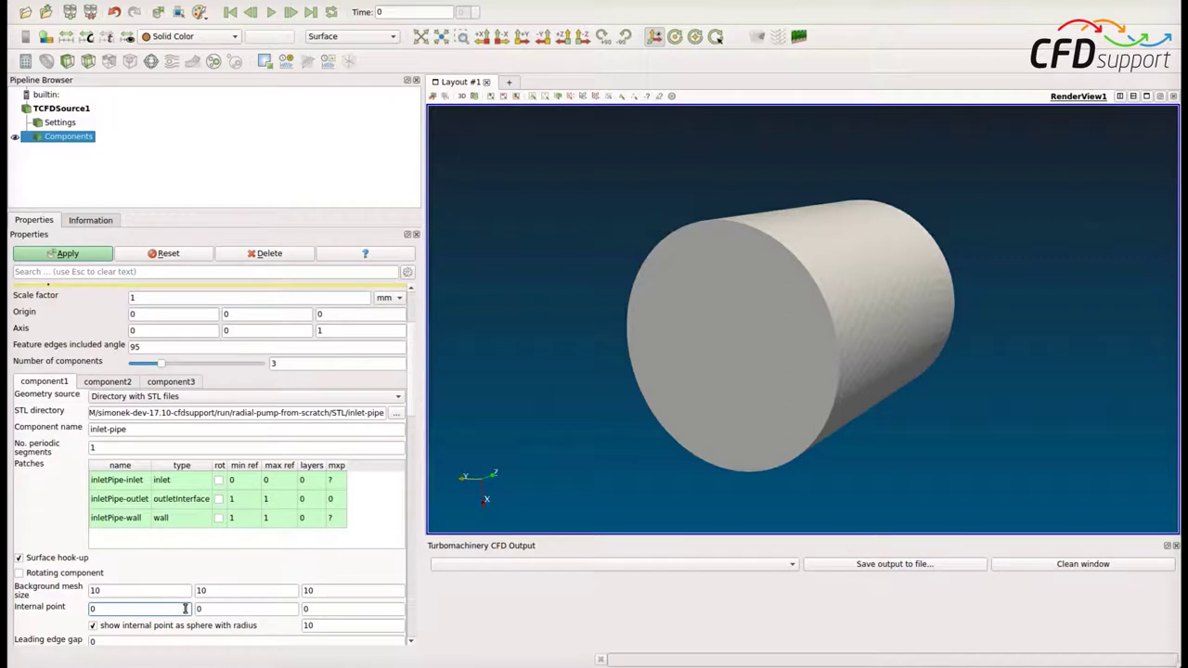
click(330, 609)
key(BackSpace)
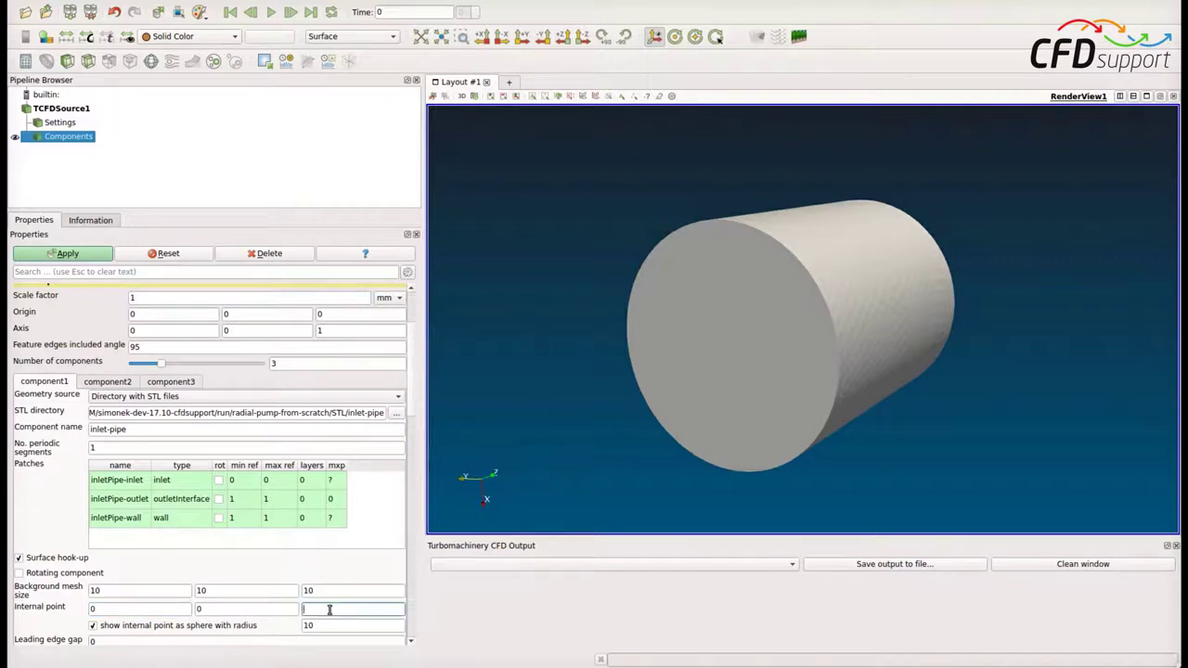
text(-115)
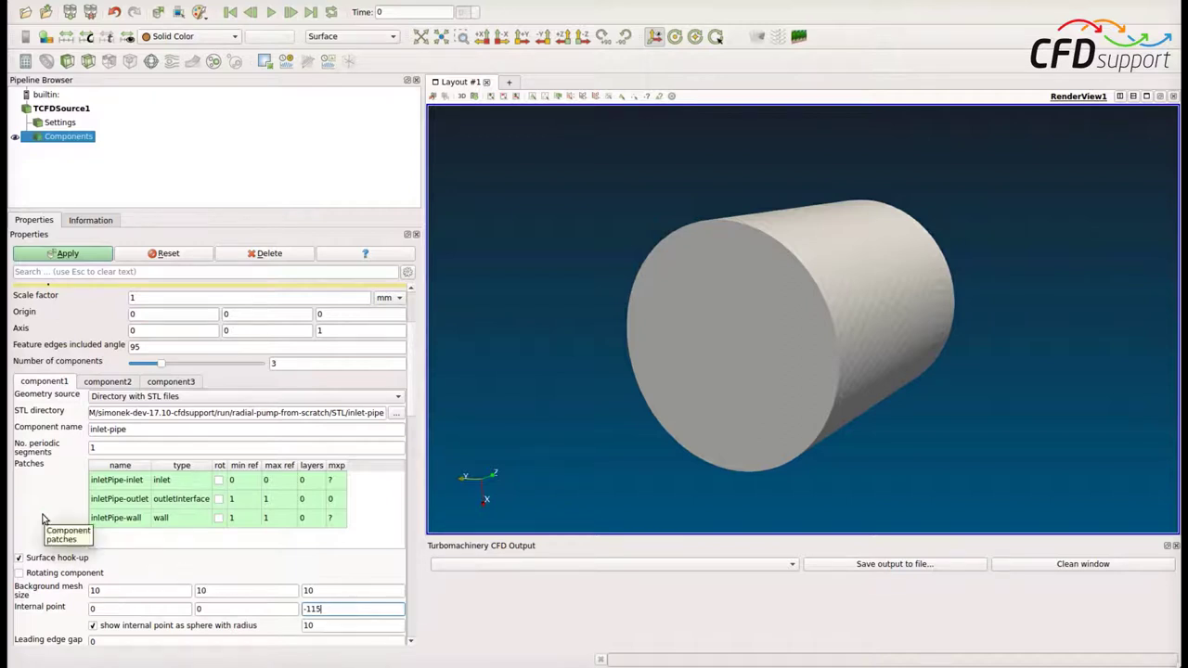
click(68, 254)
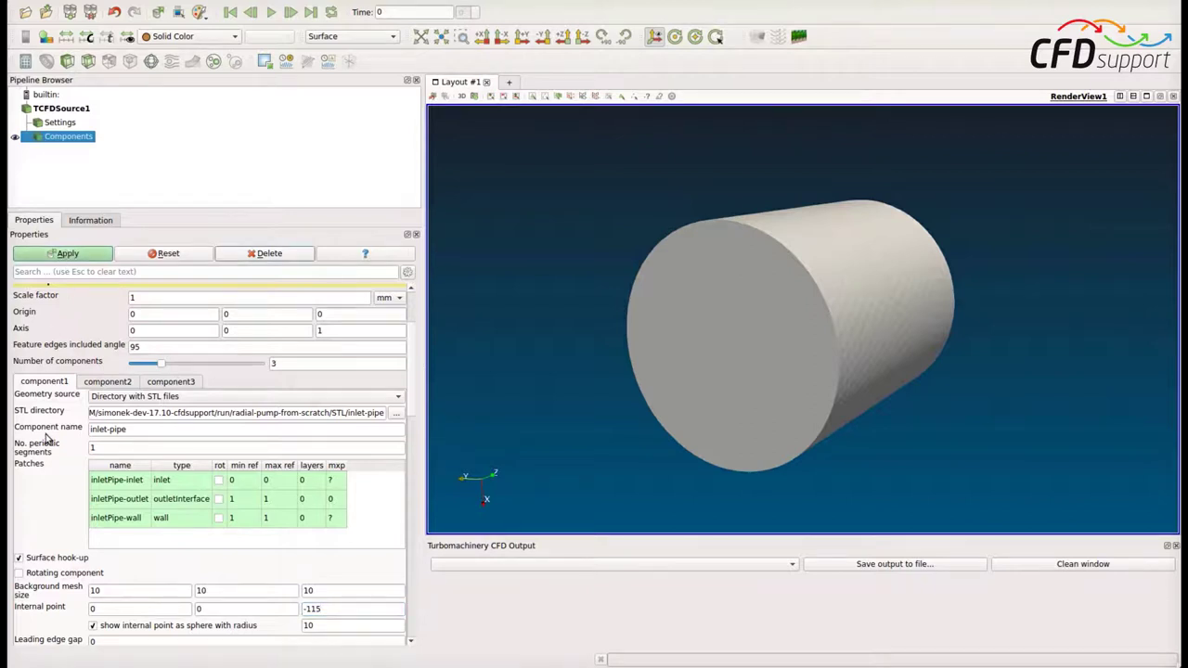
- Choose STL/impeller as component2's STL directory
scroll(48, 508, up, 3)
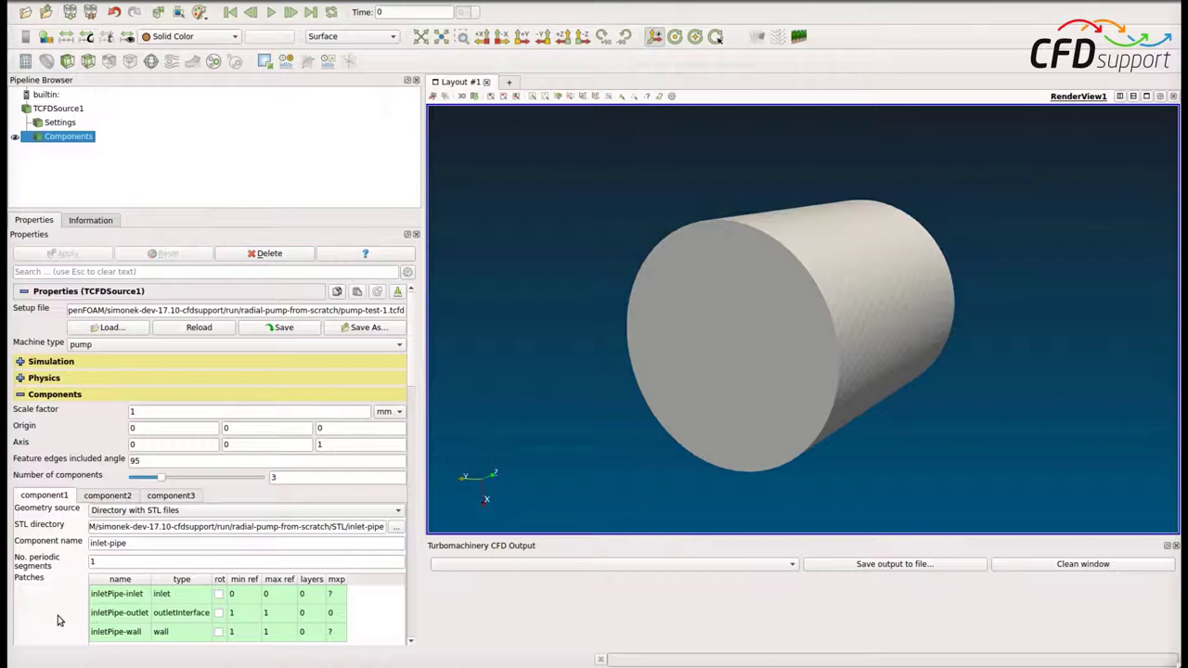
click(104, 497)
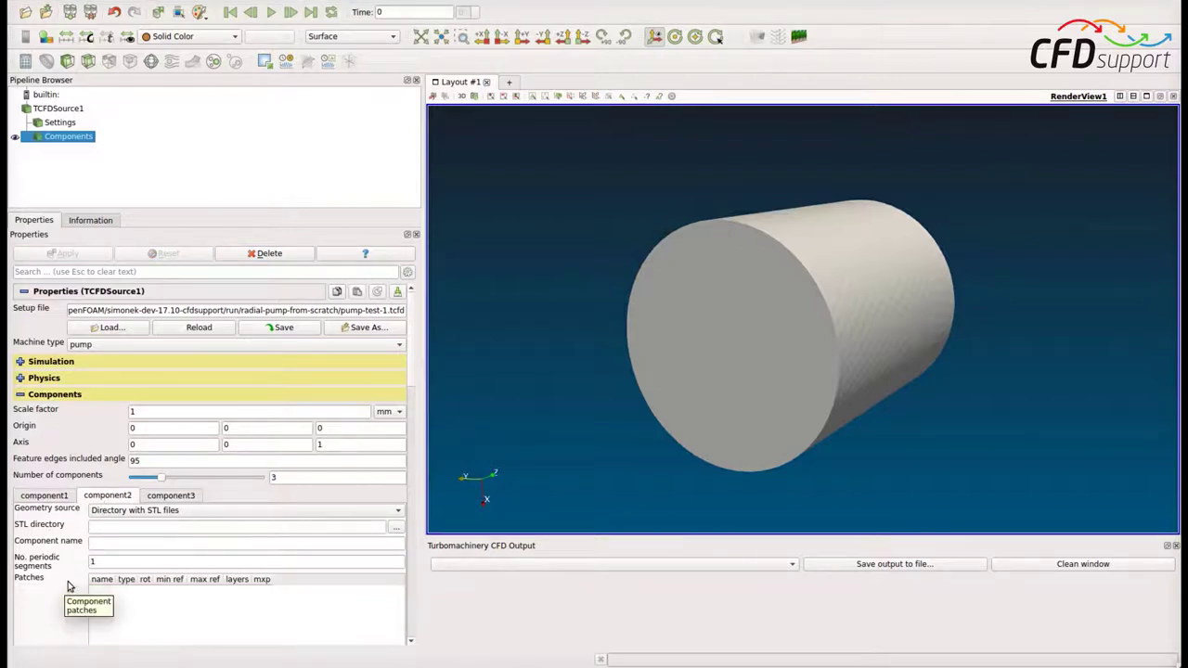
click(397, 527)
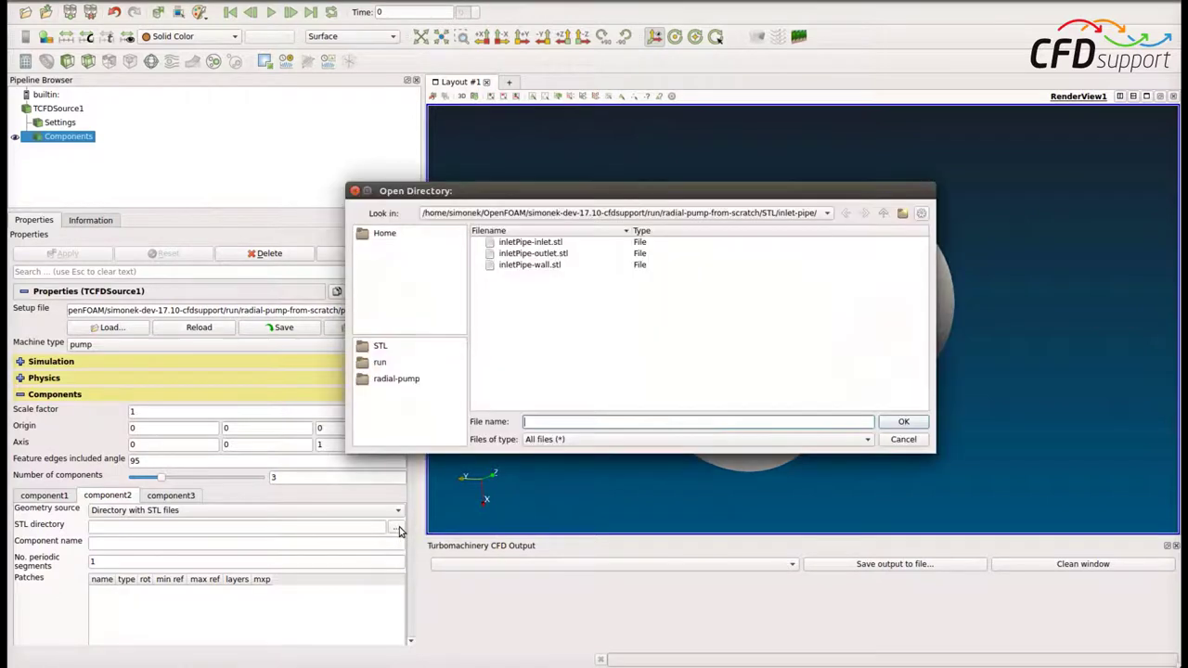
click(883, 213)
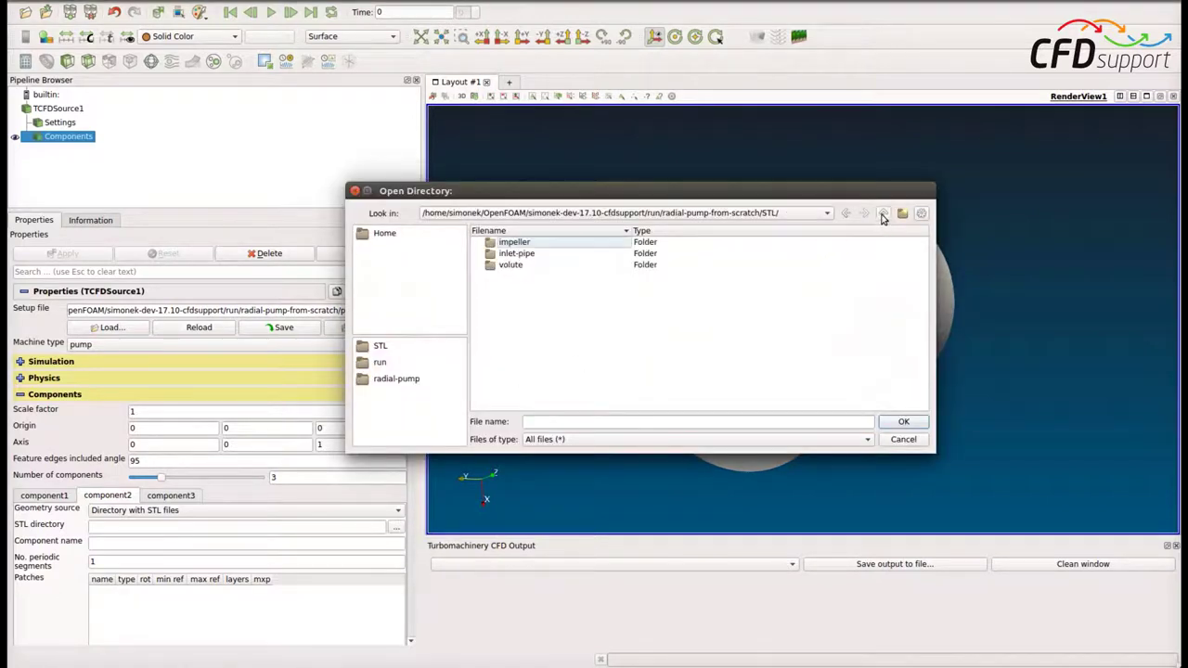
click(516, 245)
click(903, 423)
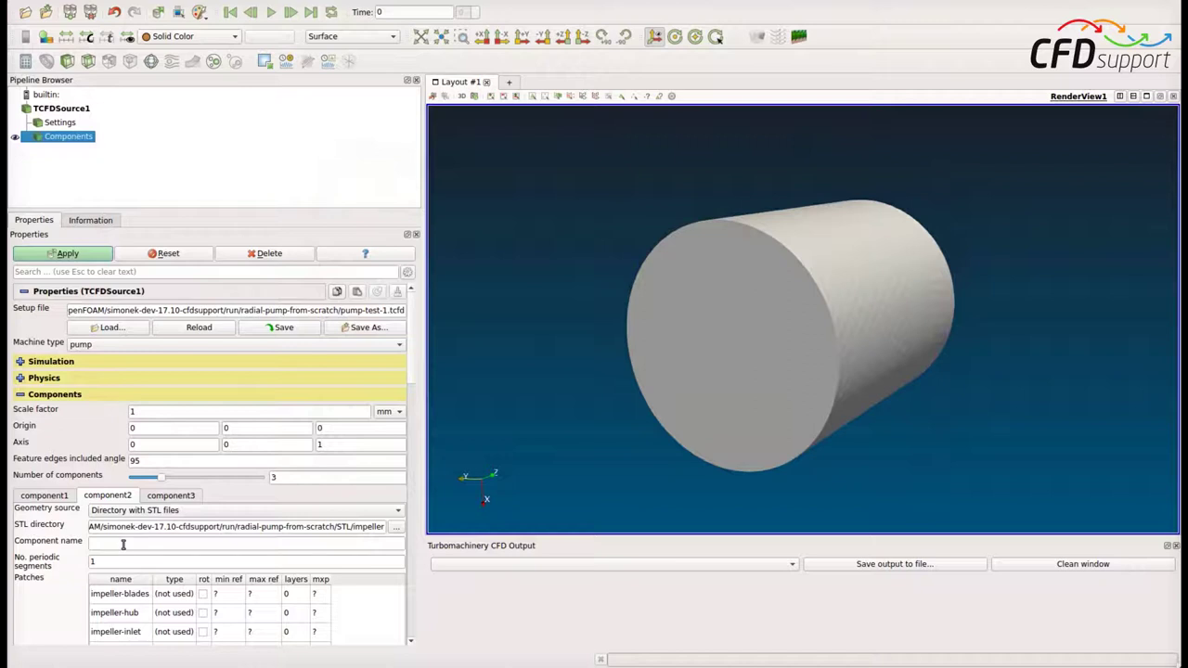
- Name component2 'impeller', keeping periodic segments at 1
click(121, 544)
text(im)
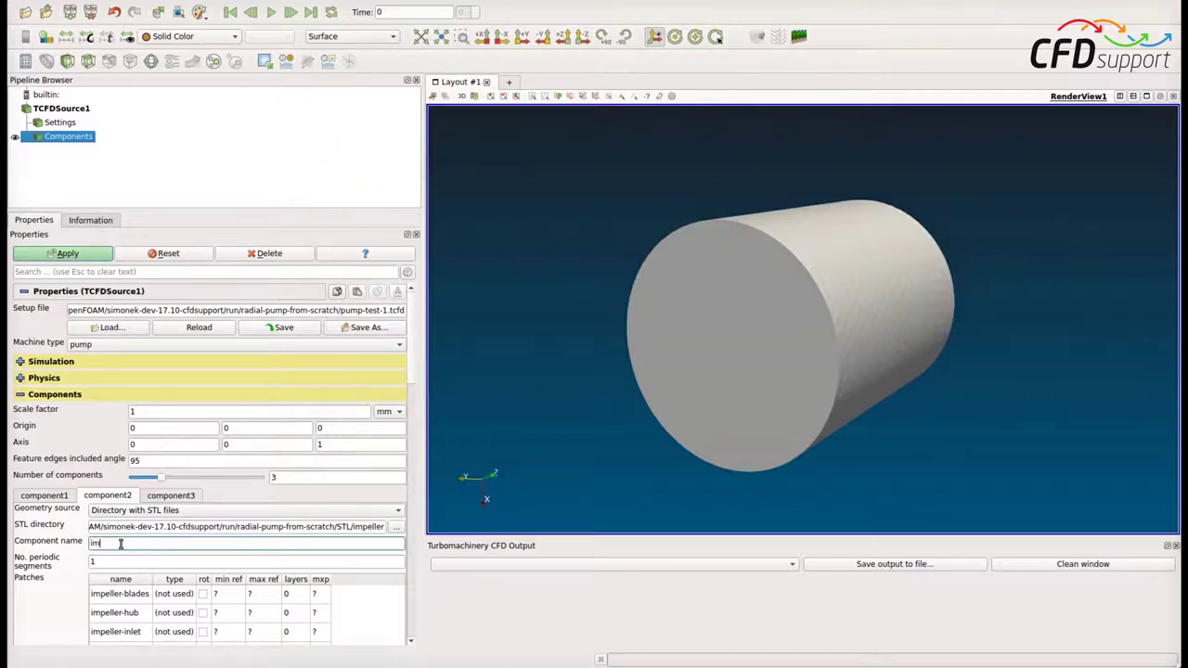
text(peller)
click(119, 563)
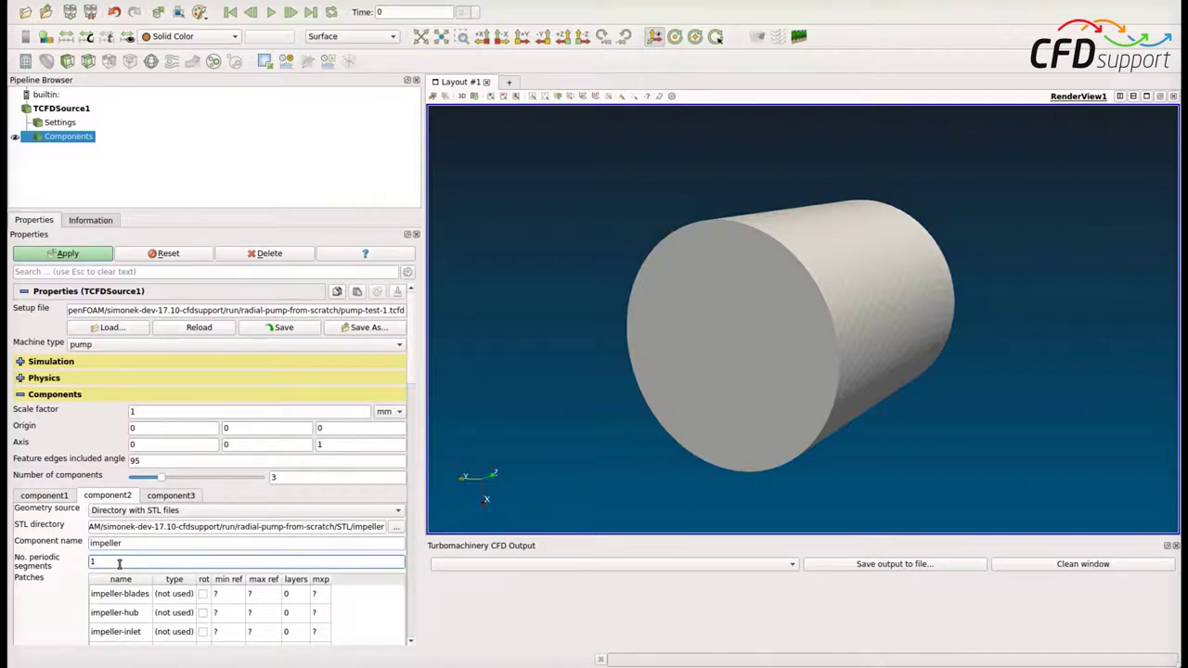
click(65, 606)
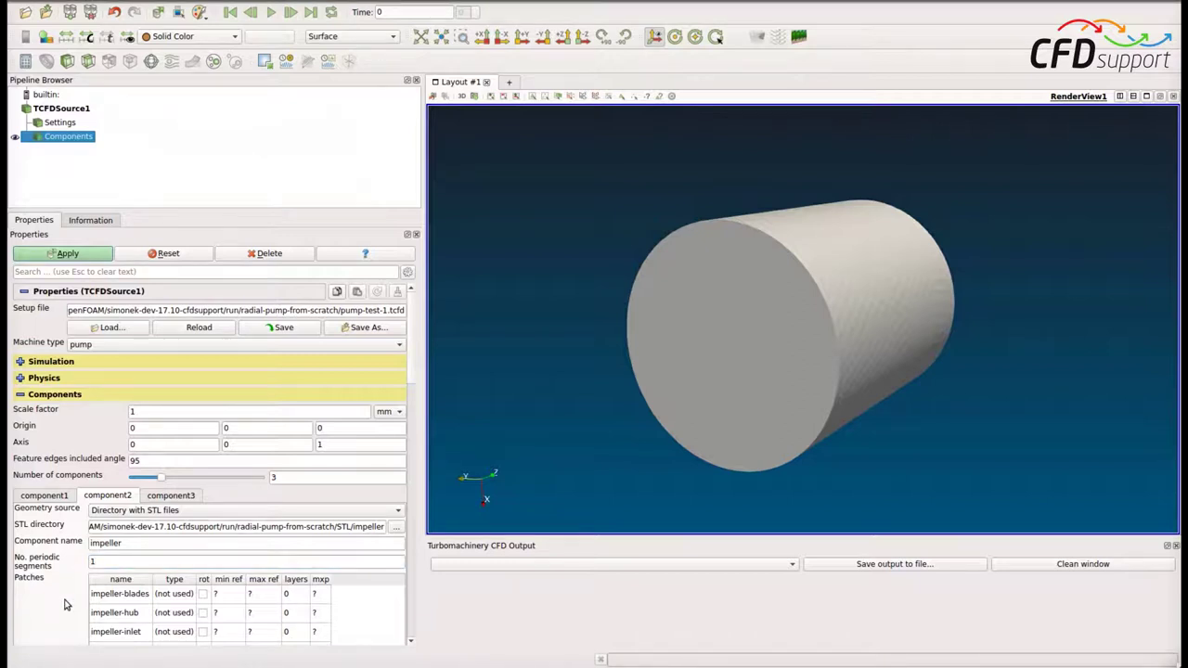
- Set impeller-blades to a rotating blade patch and impeller-hub to hub
click(176, 595)
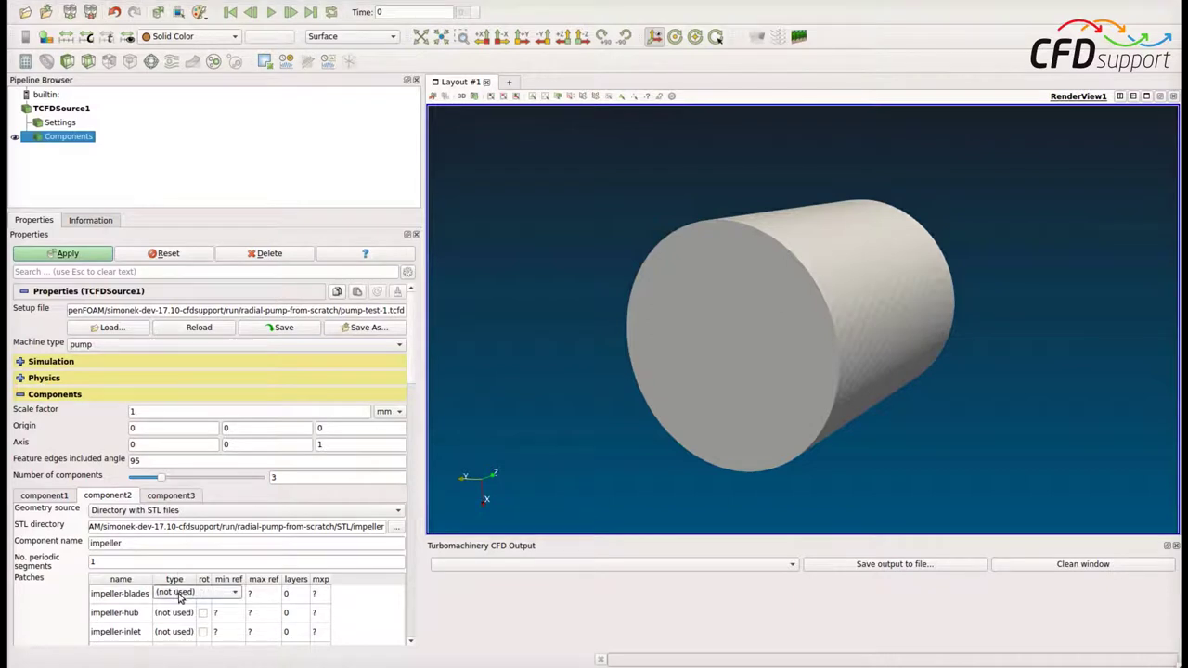
click(179, 599)
click(181, 574)
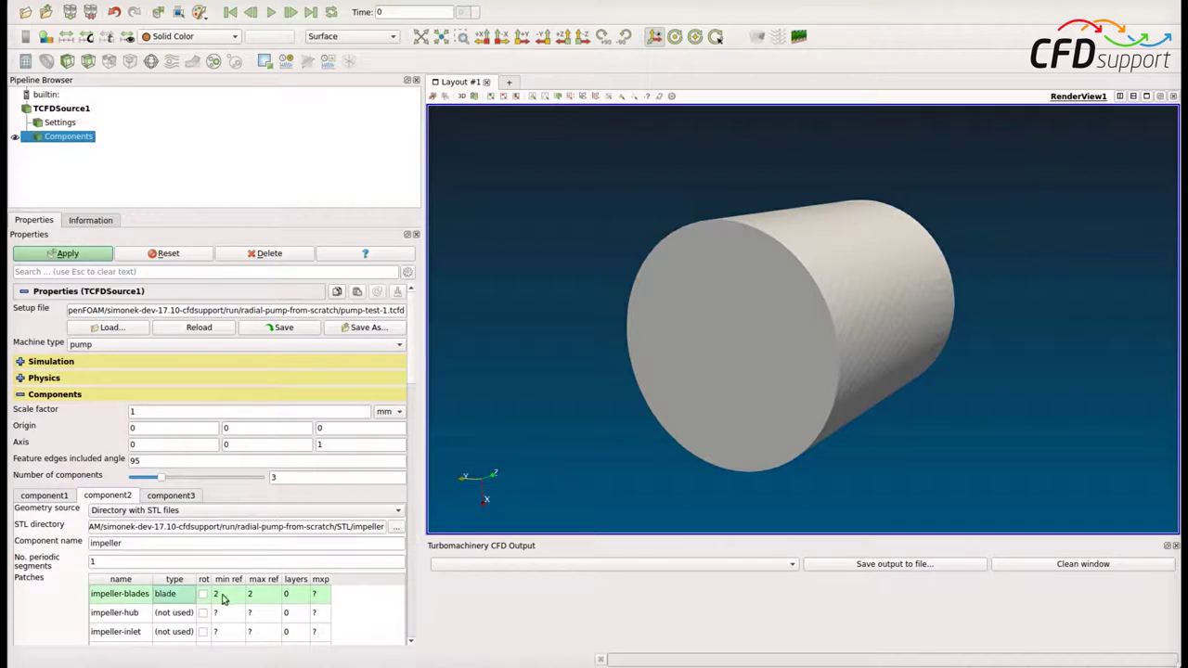
click(204, 595)
double_click(174, 616)
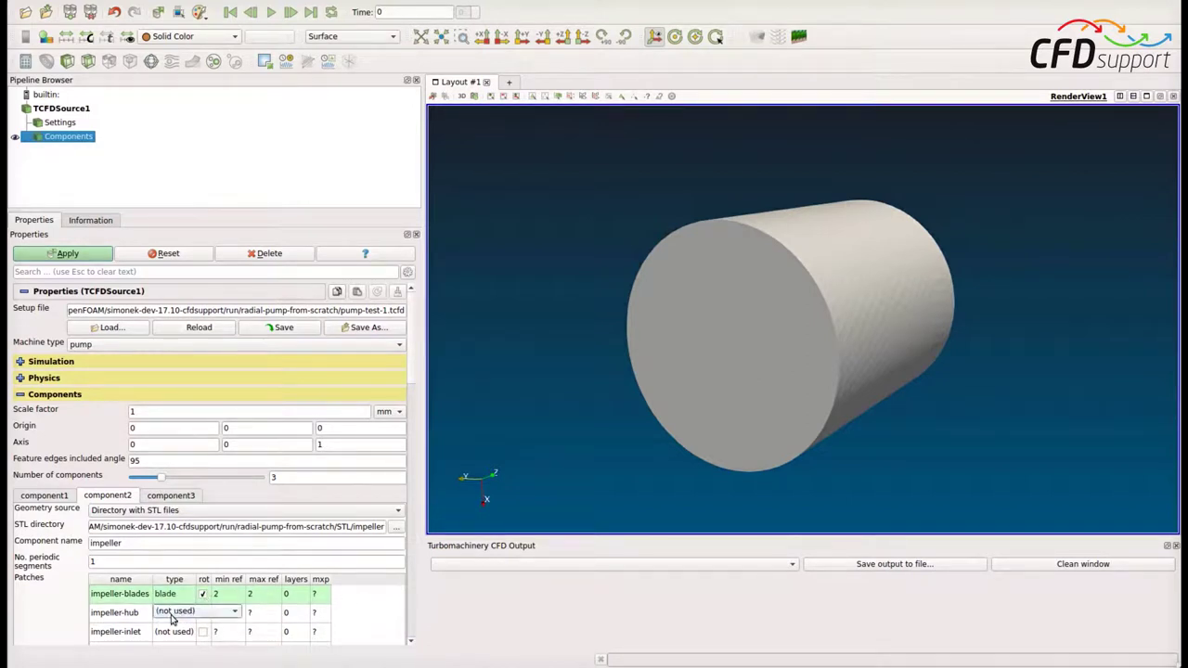
click(181, 615)
click(178, 560)
click(361, 616)
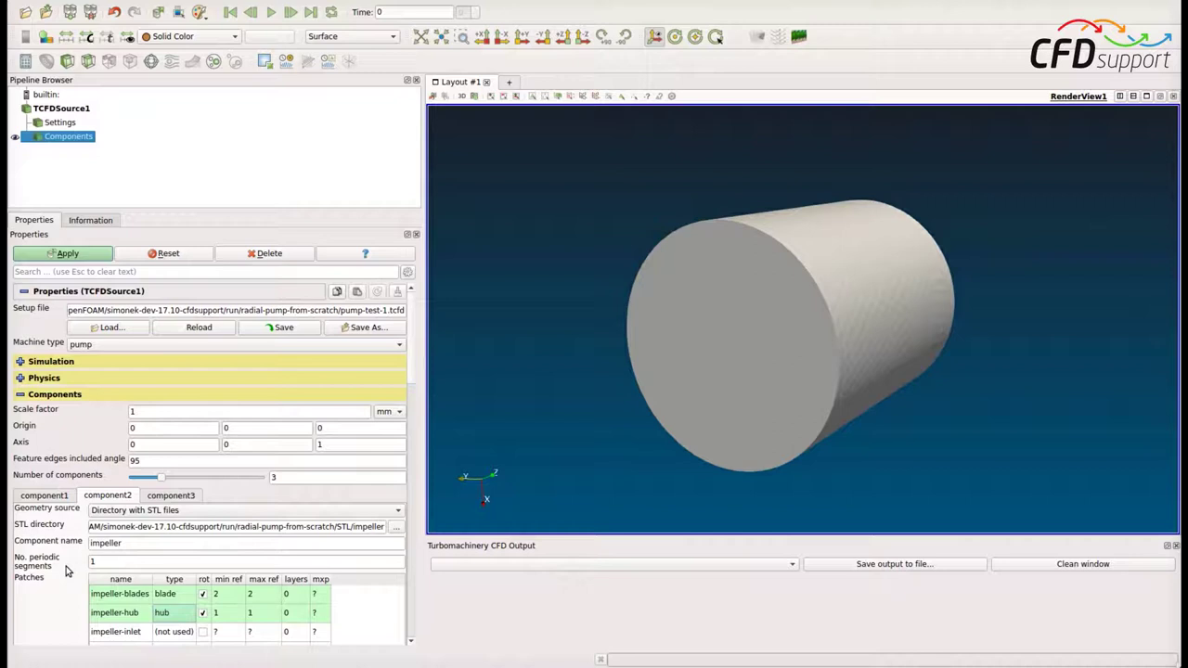
- Make impeller-inlet an inletInterface patch connected to component 1
click(164, 632)
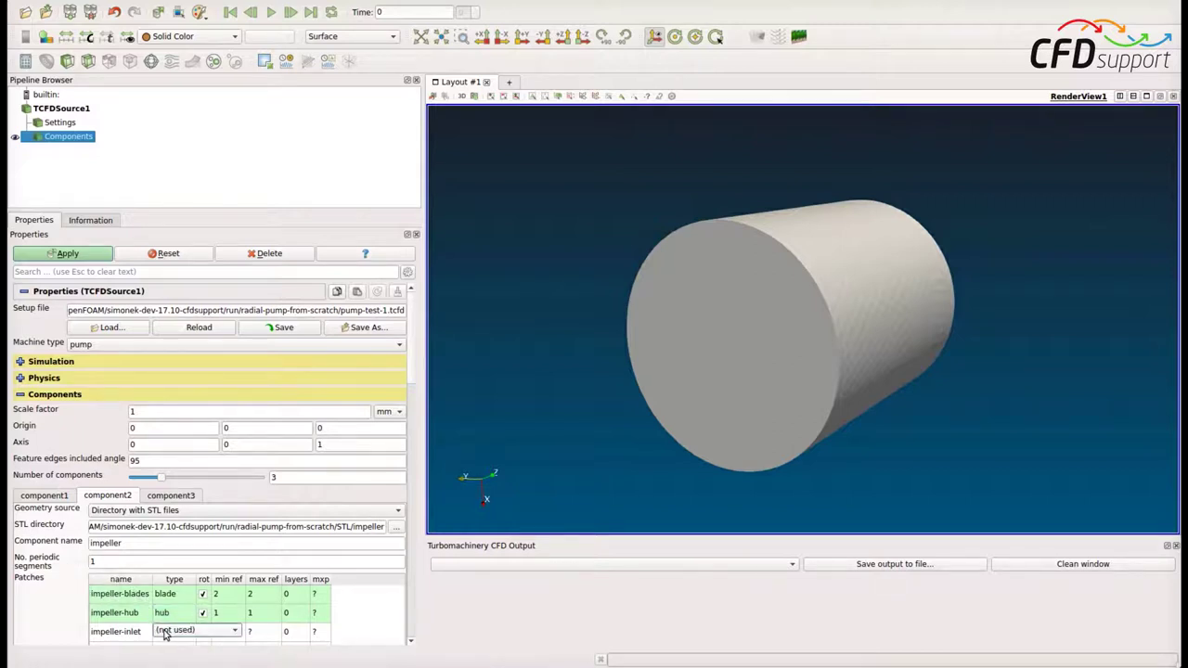
click(164, 632)
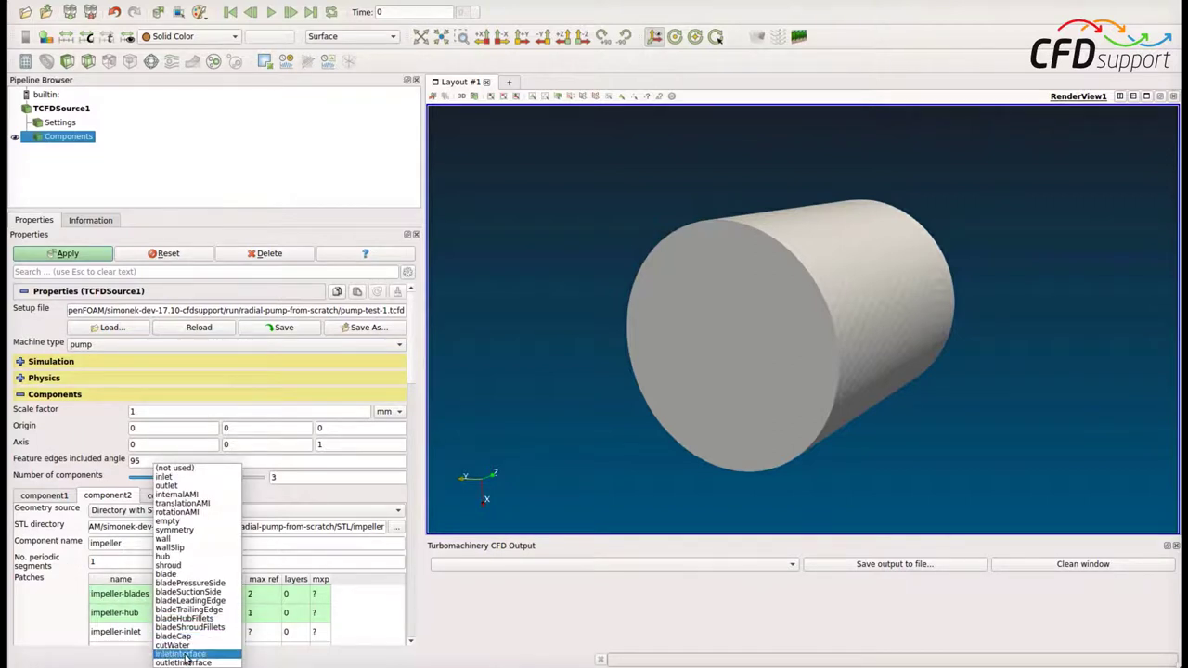
click(185, 654)
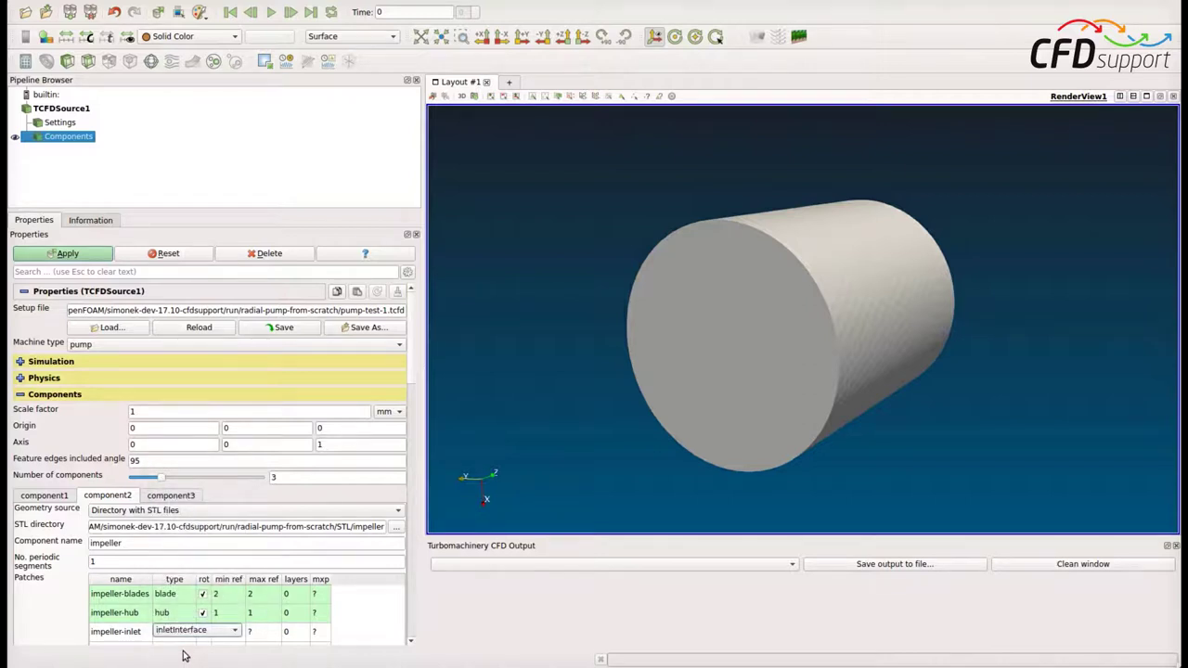
click(346, 633)
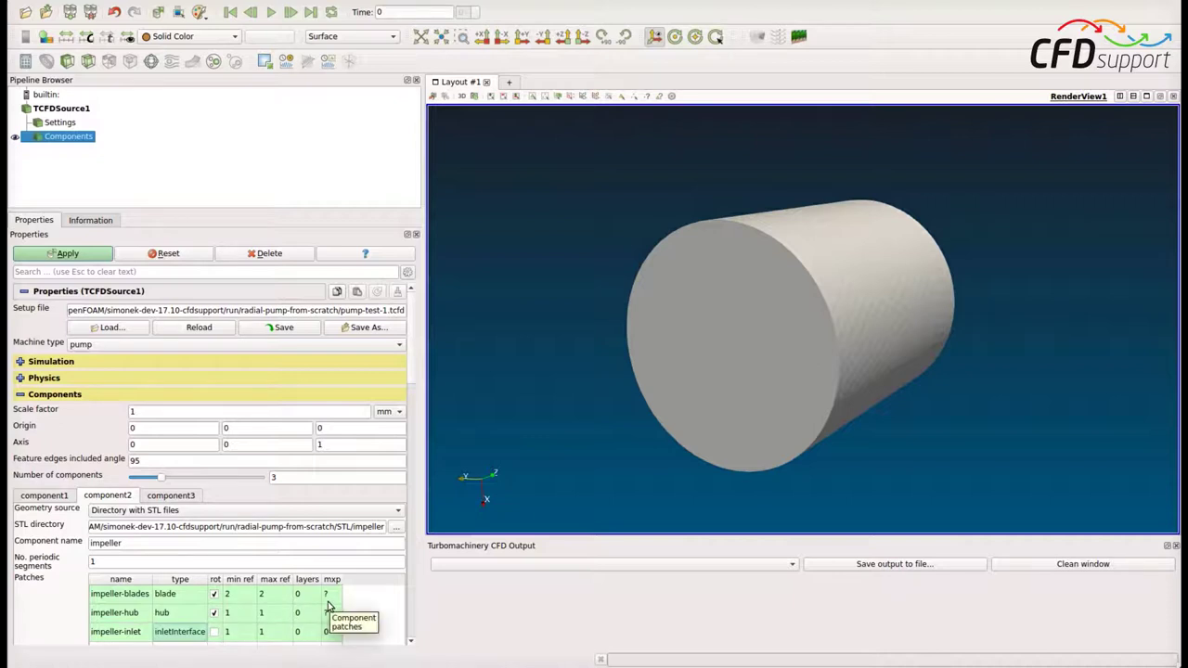
double_click(132, 636)
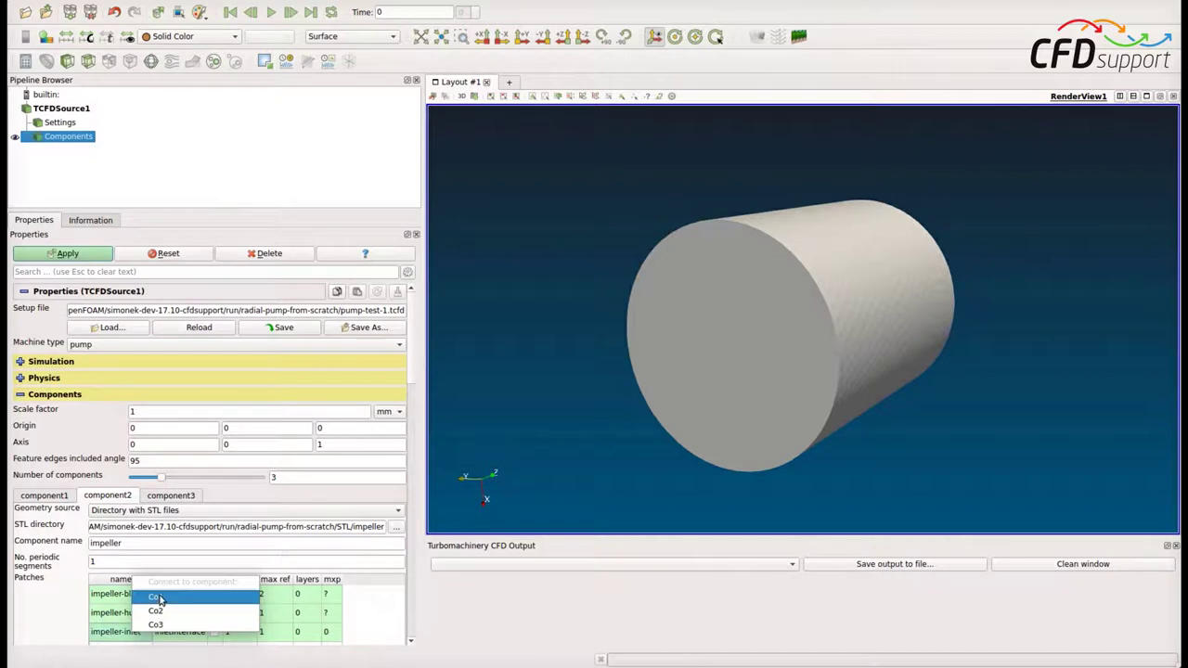
click(159, 599)
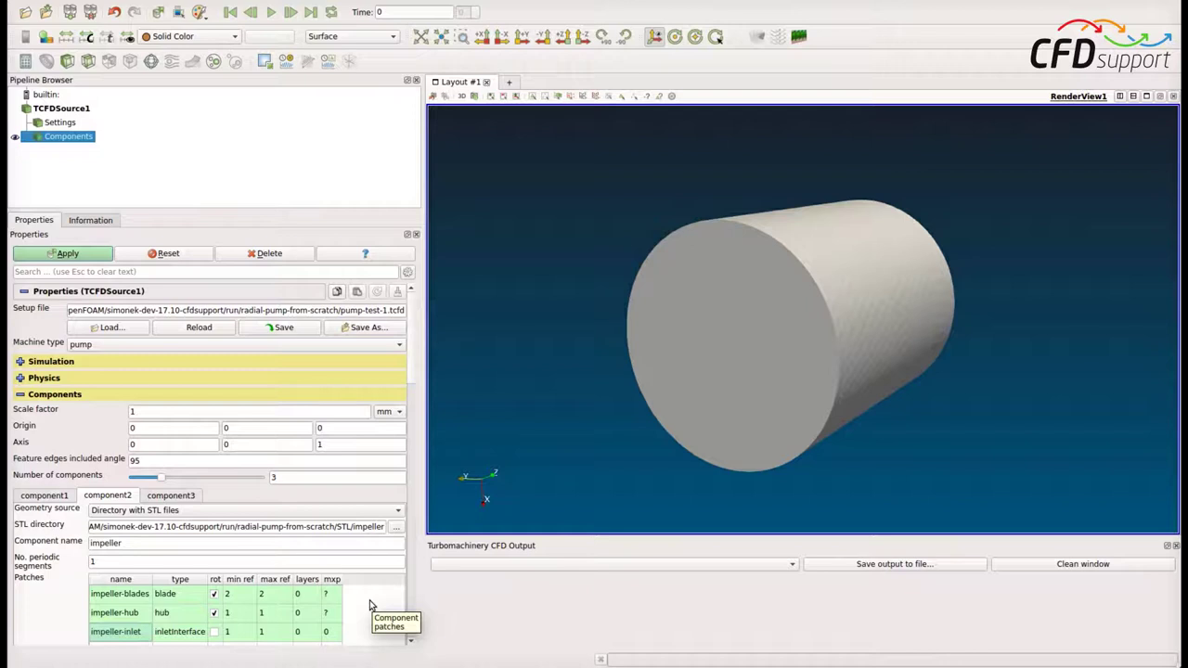
scroll(369, 605, down, 2)
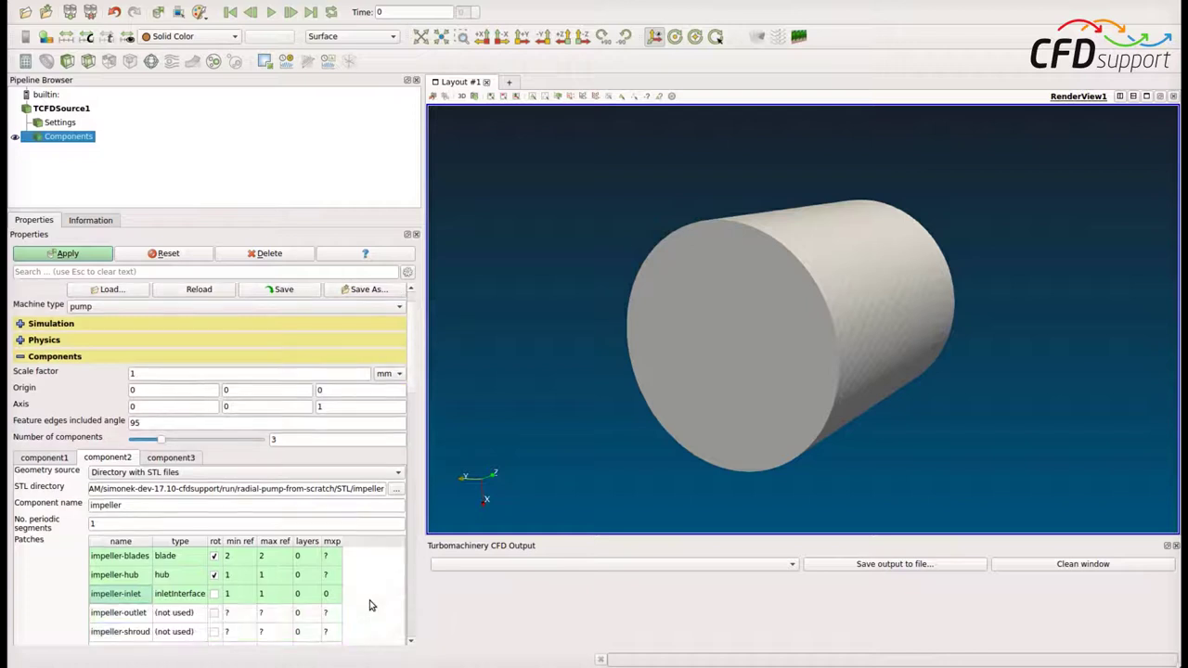
- Set impeller-outlet to outletInterface with mxp 5
double_click(188, 615)
click(192, 614)
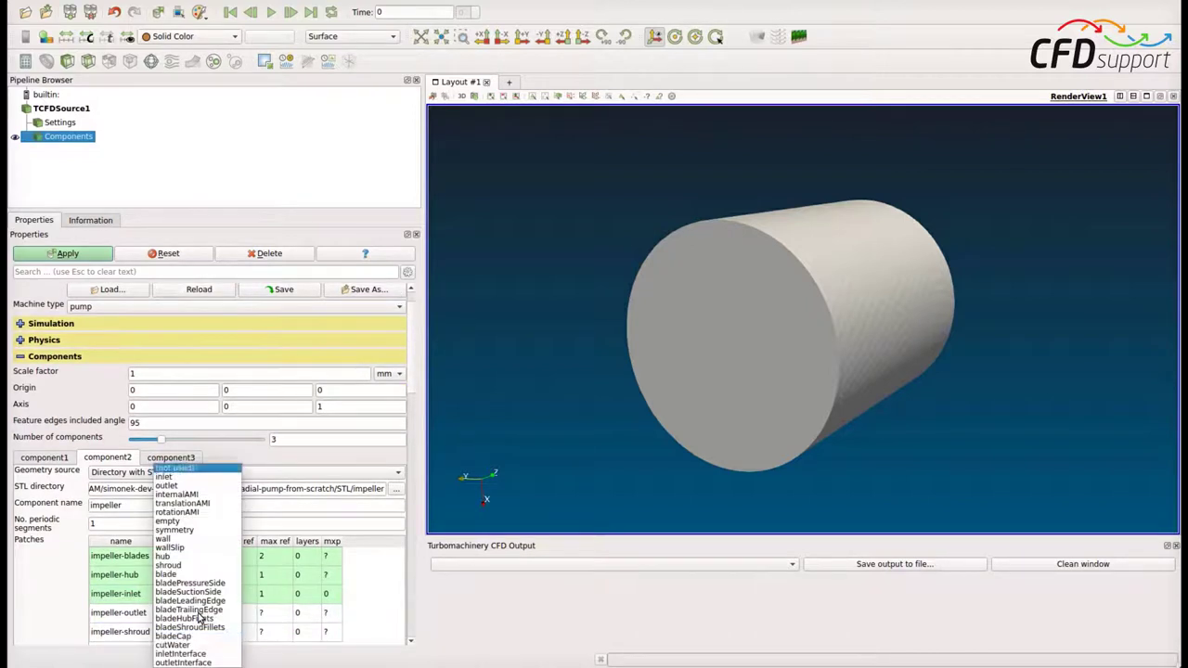
click(206, 663)
click(386, 613)
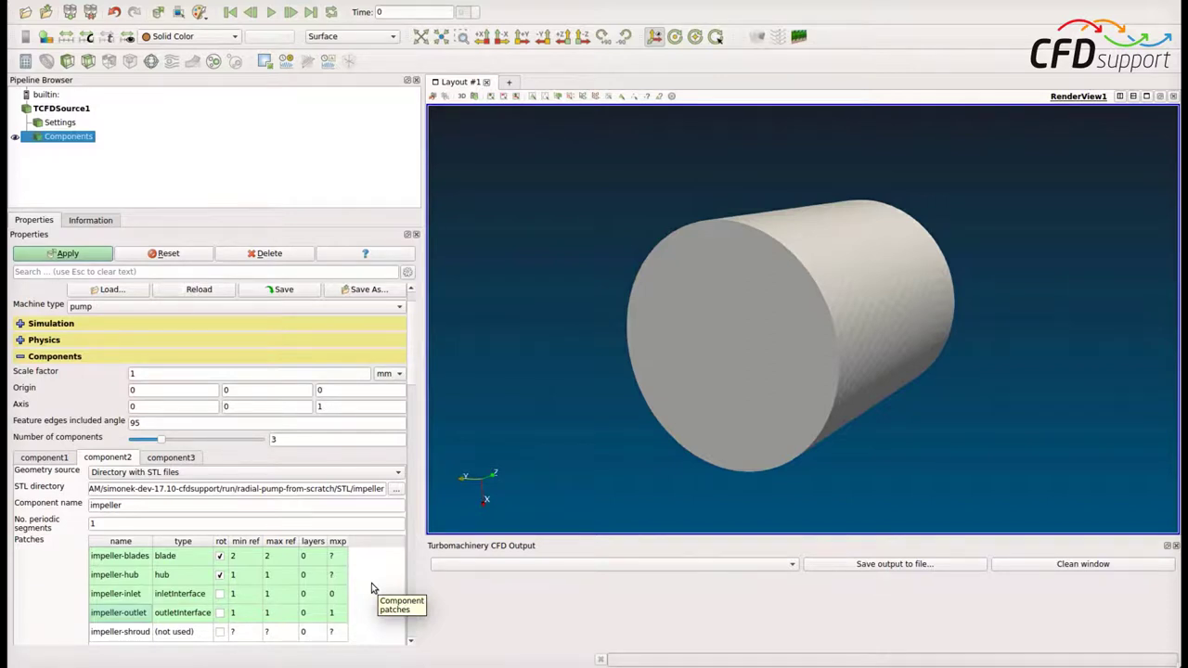
double_click(335, 616)
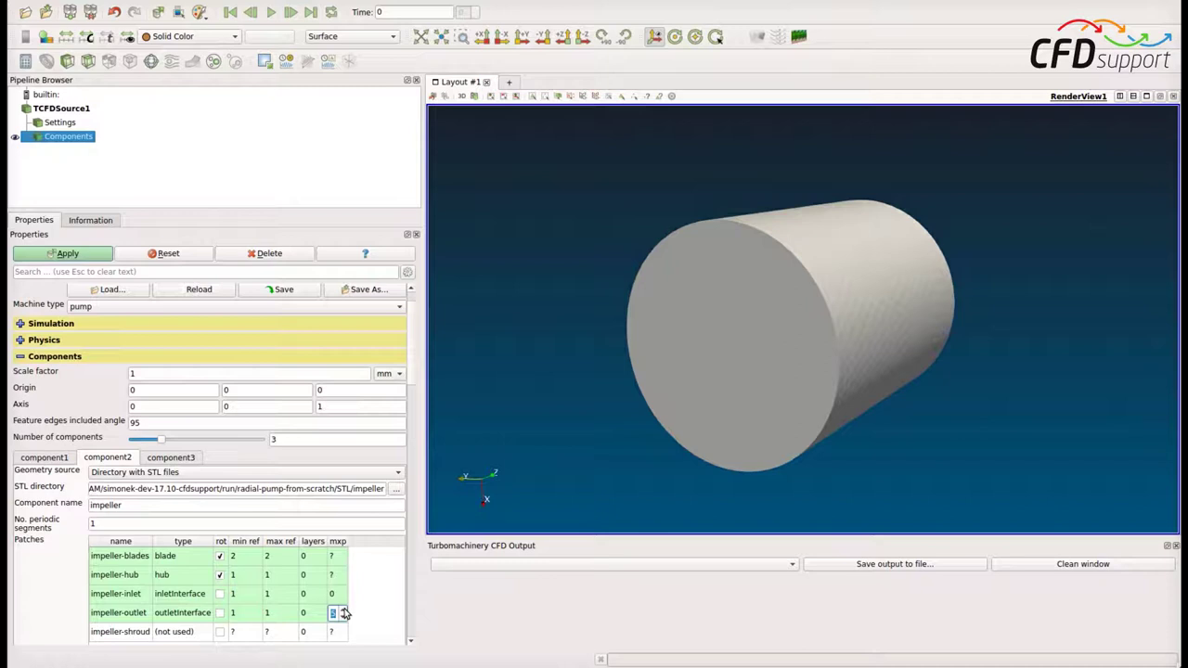
click(375, 607)
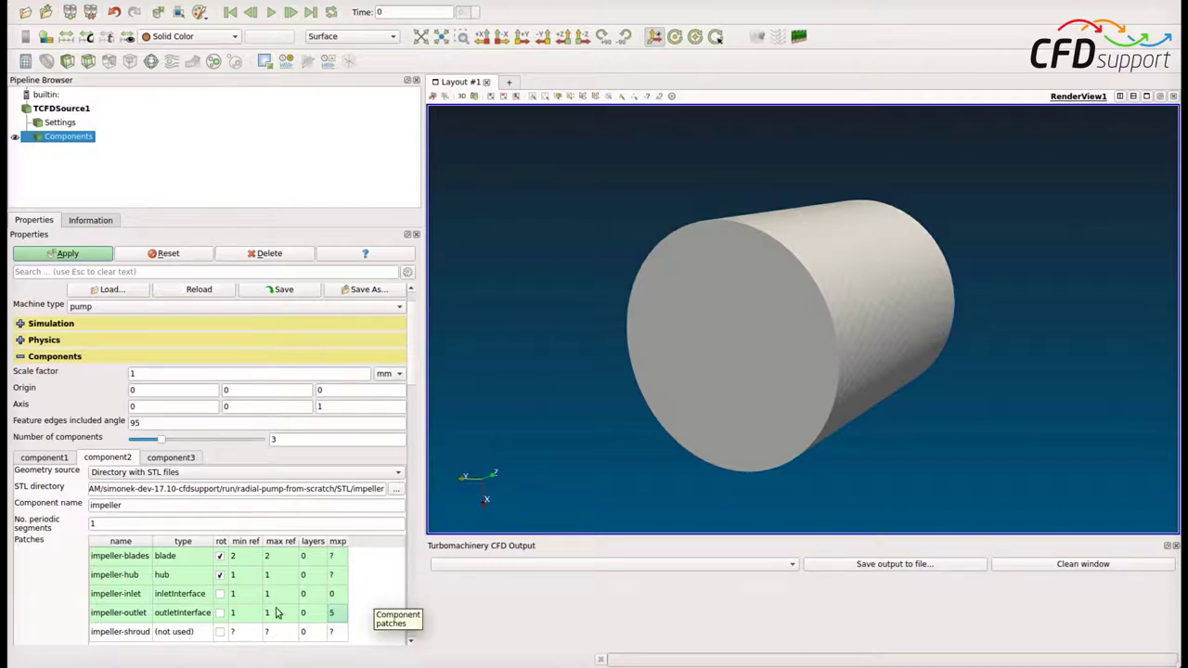
- Set impeller-shroud to shroud type and mark it rotating
double_click(183, 633)
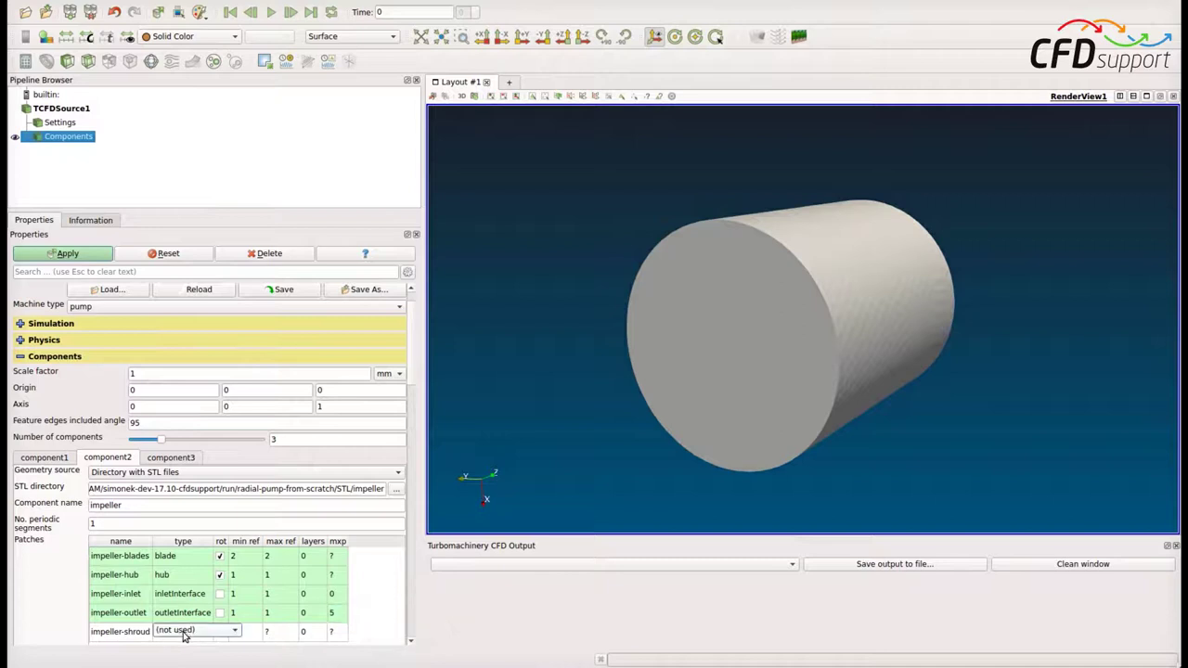
click(195, 634)
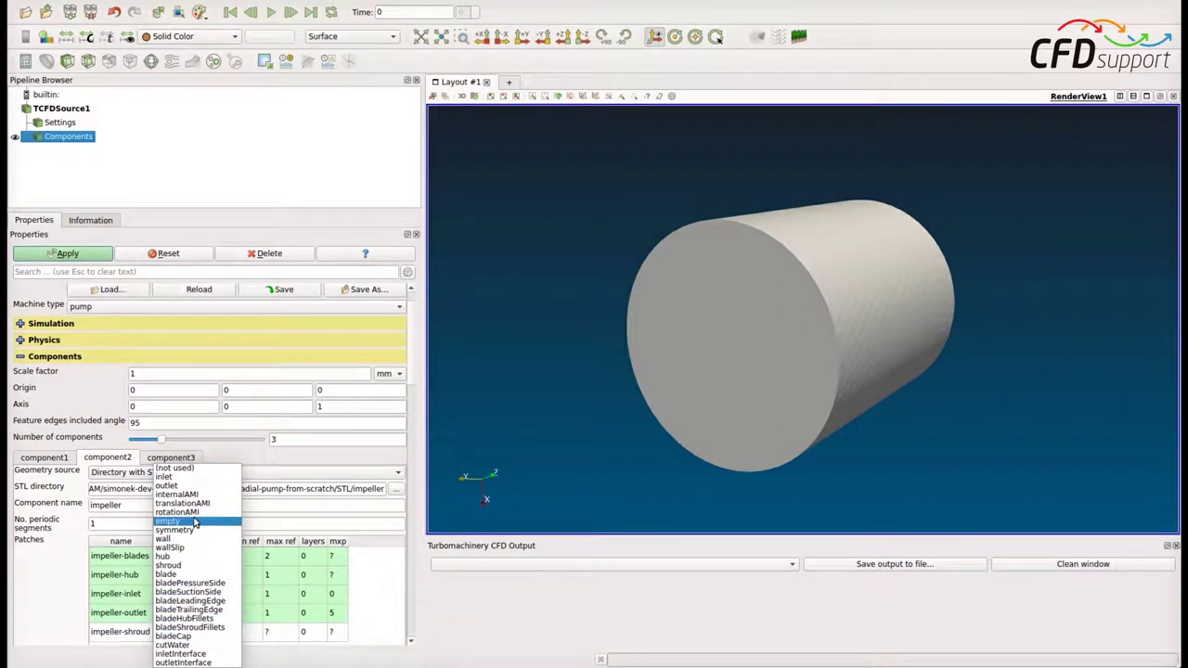
click(191, 566)
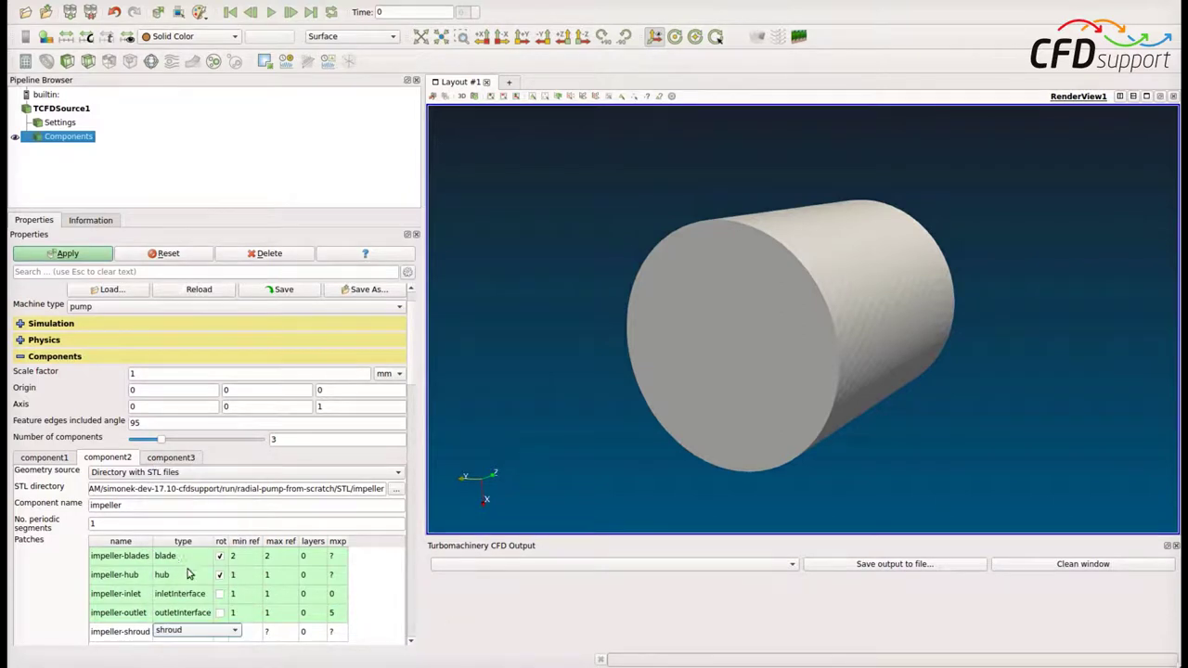
click(356, 621)
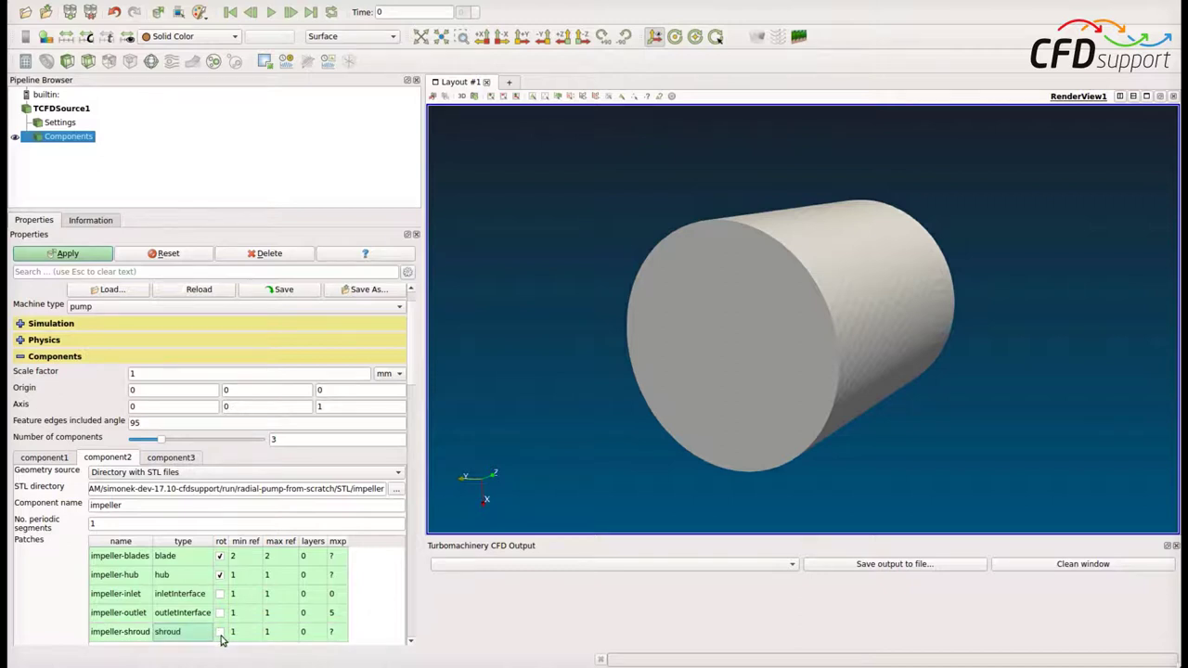
click(220, 633)
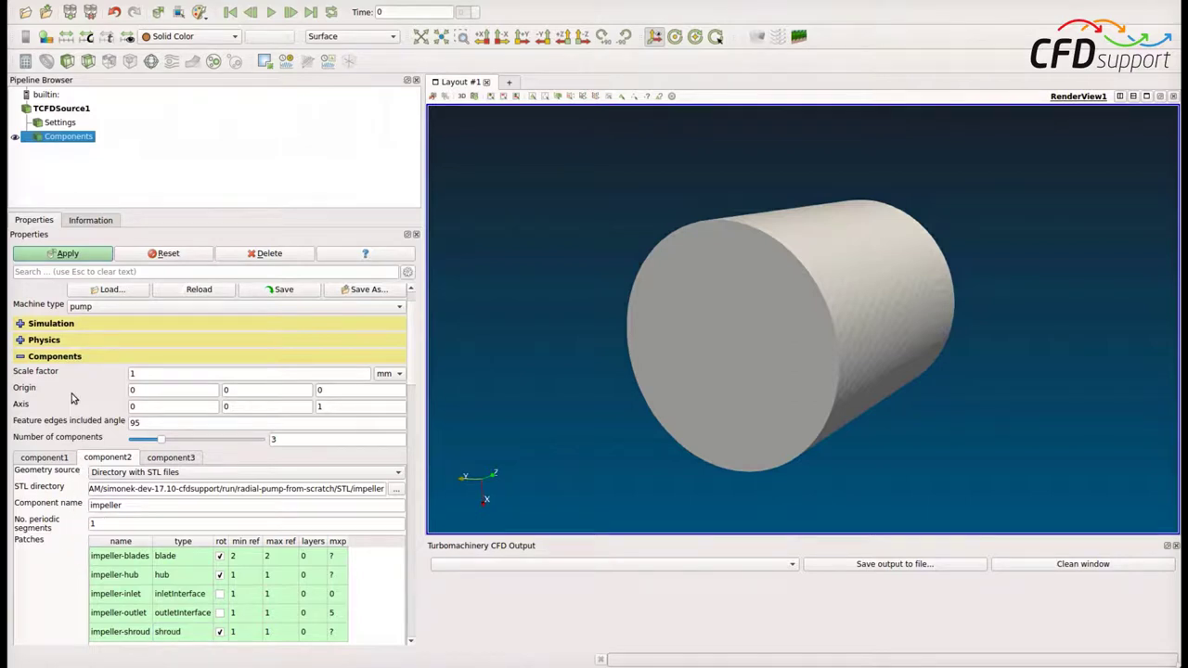
- Load the impeller geometry and set its background mesh size to 10, 10, 10
click(63, 254)
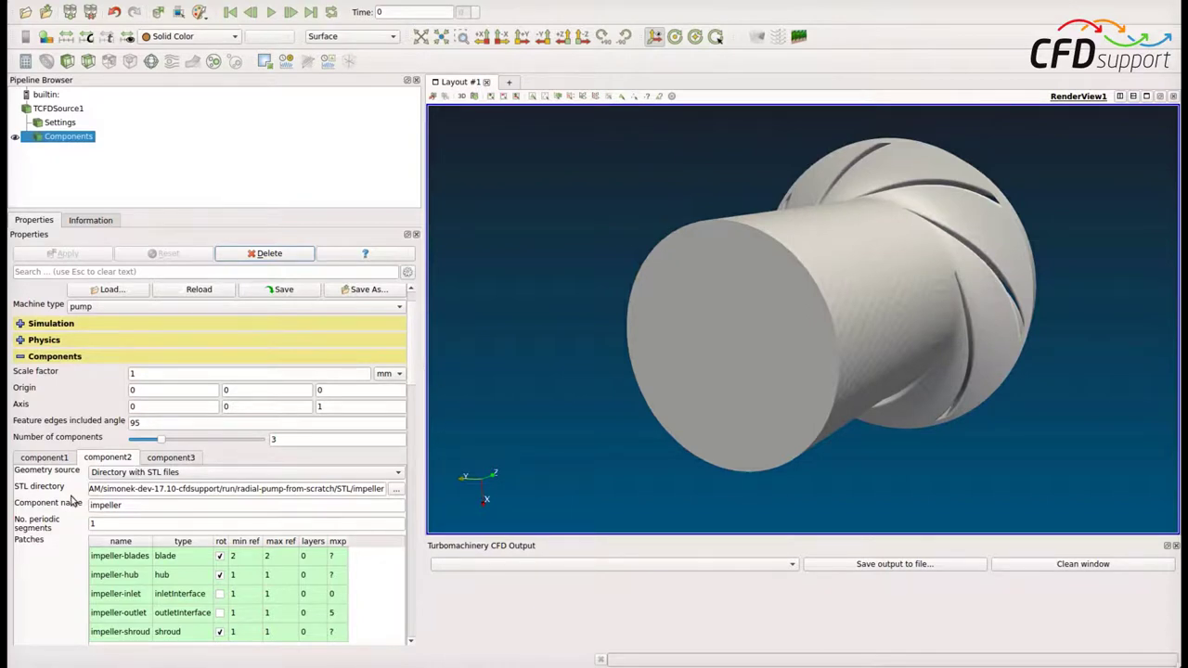
scroll(65, 563, down, 3)
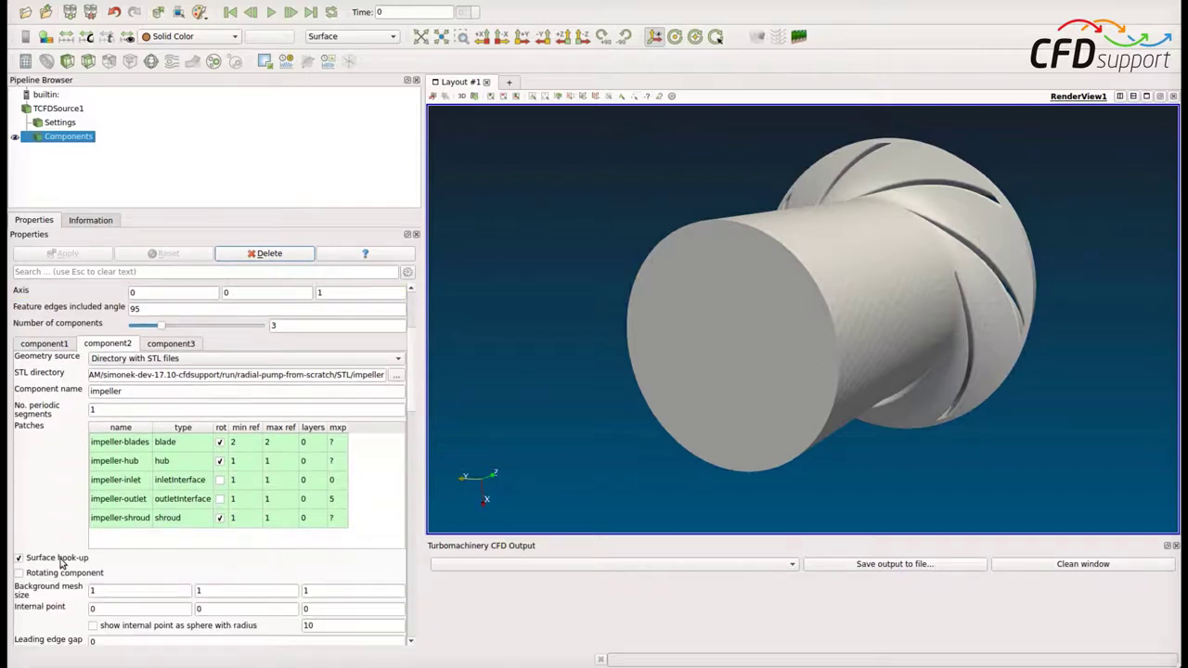
click(127, 589)
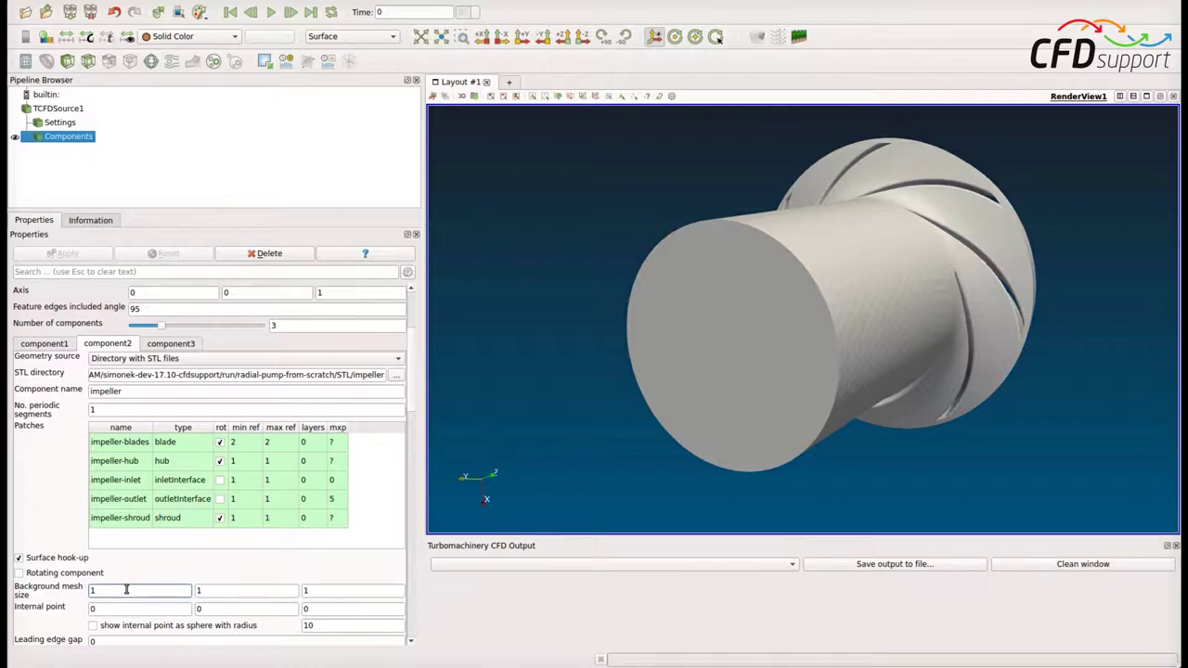
text(0)
click(223, 591)
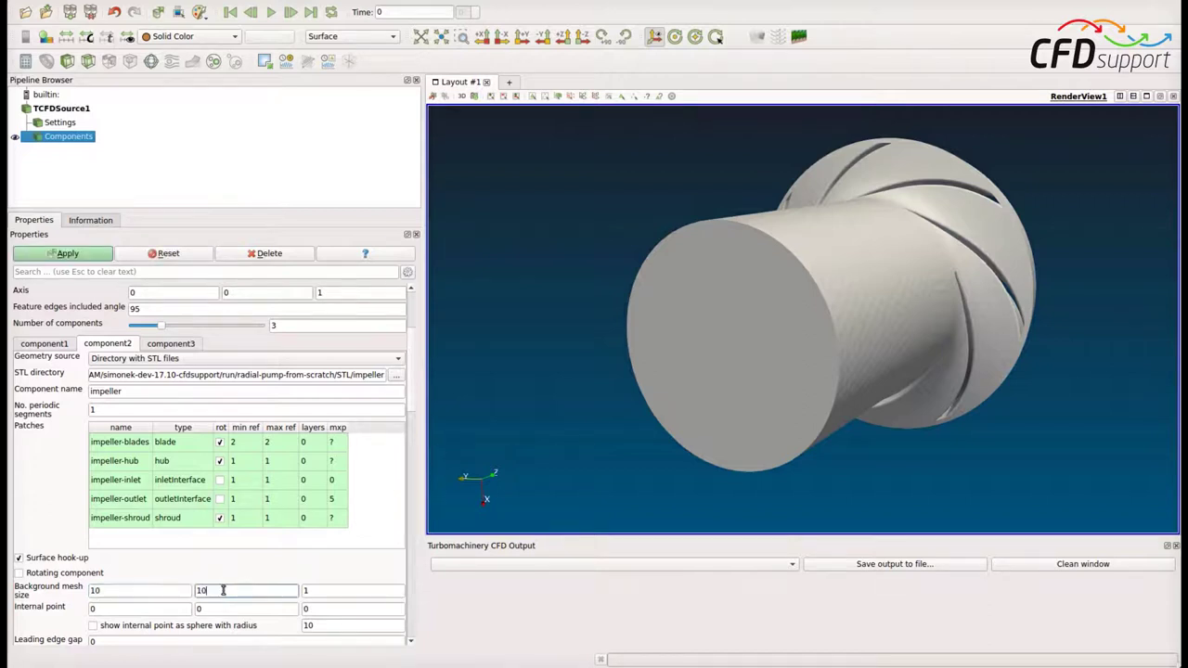
text(0)
click(332, 591)
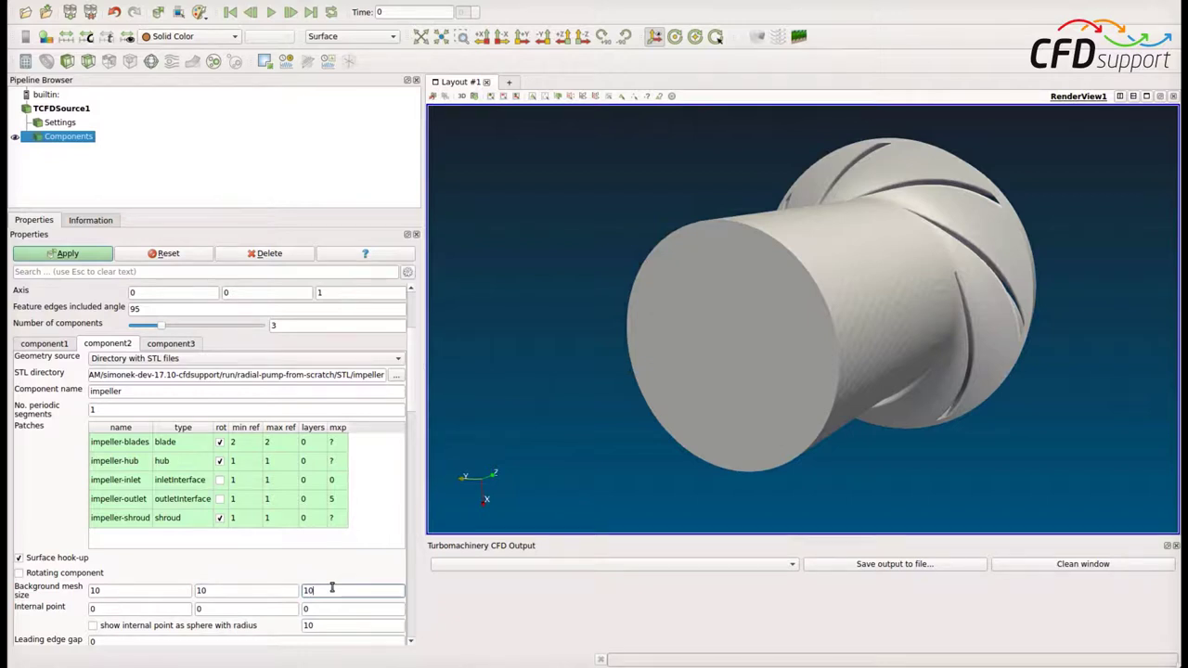
- Set the impeller internal point to 50, 80, 60 and mark it as a rotating component
click(153, 609)
key(Tab)
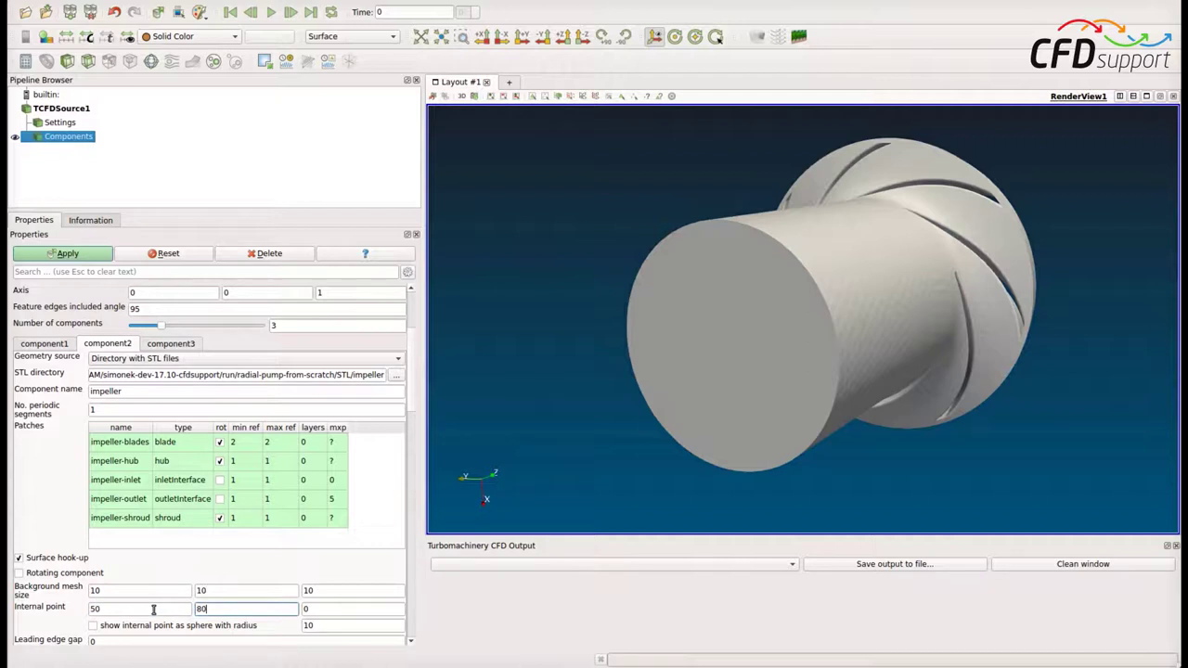
key(Tab)
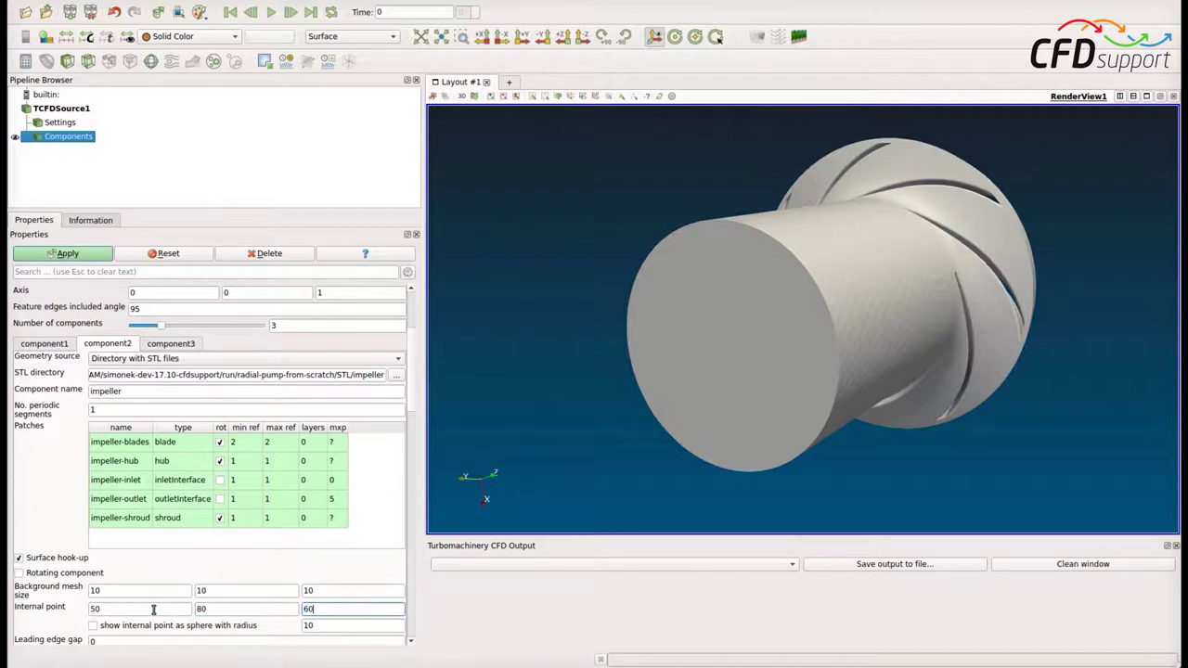
click(53, 628)
click(33, 577)
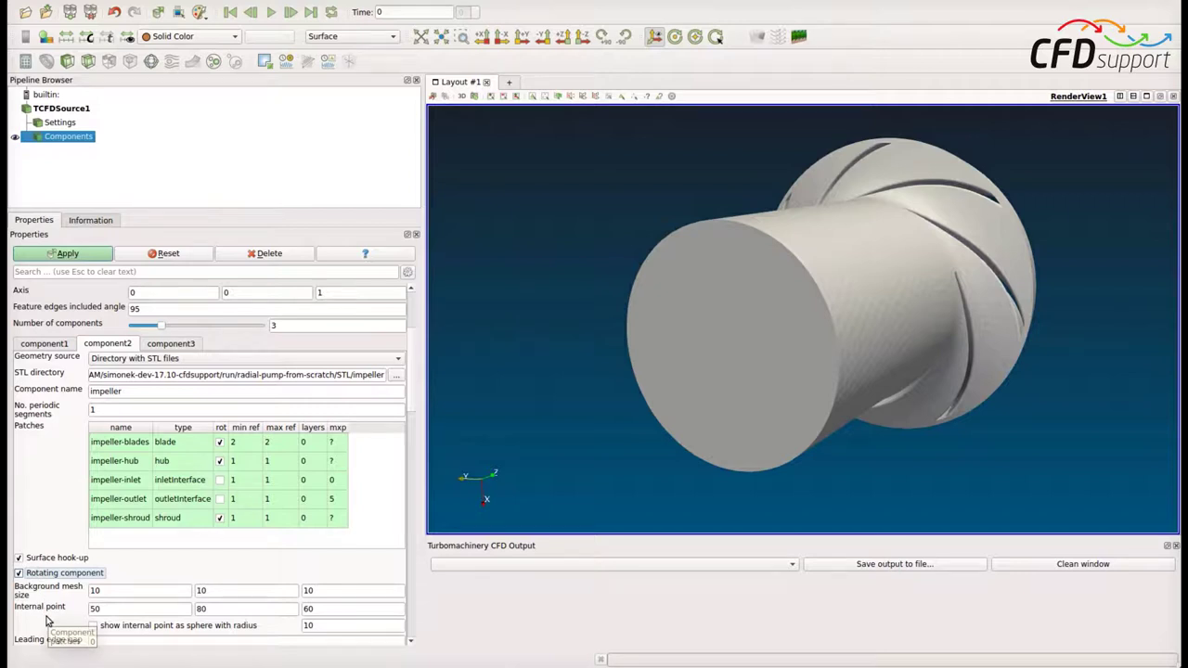
scroll(51, 501, up, 3)
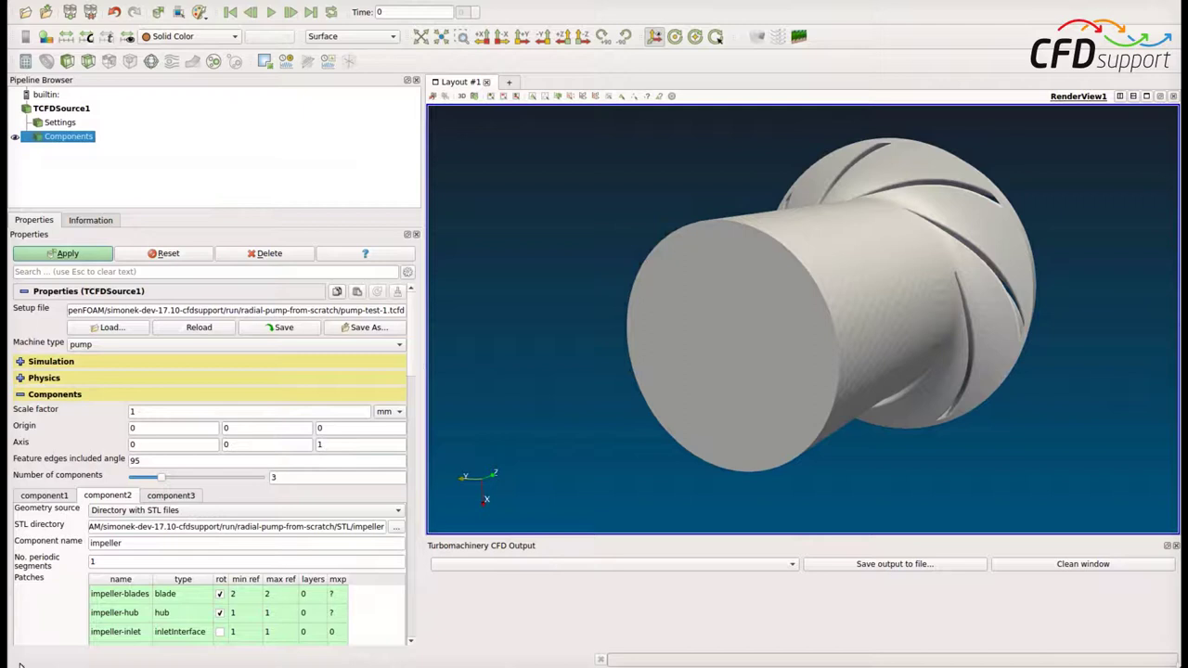
- Point component3 at the STL/volute directory and name the component volute
click(156, 496)
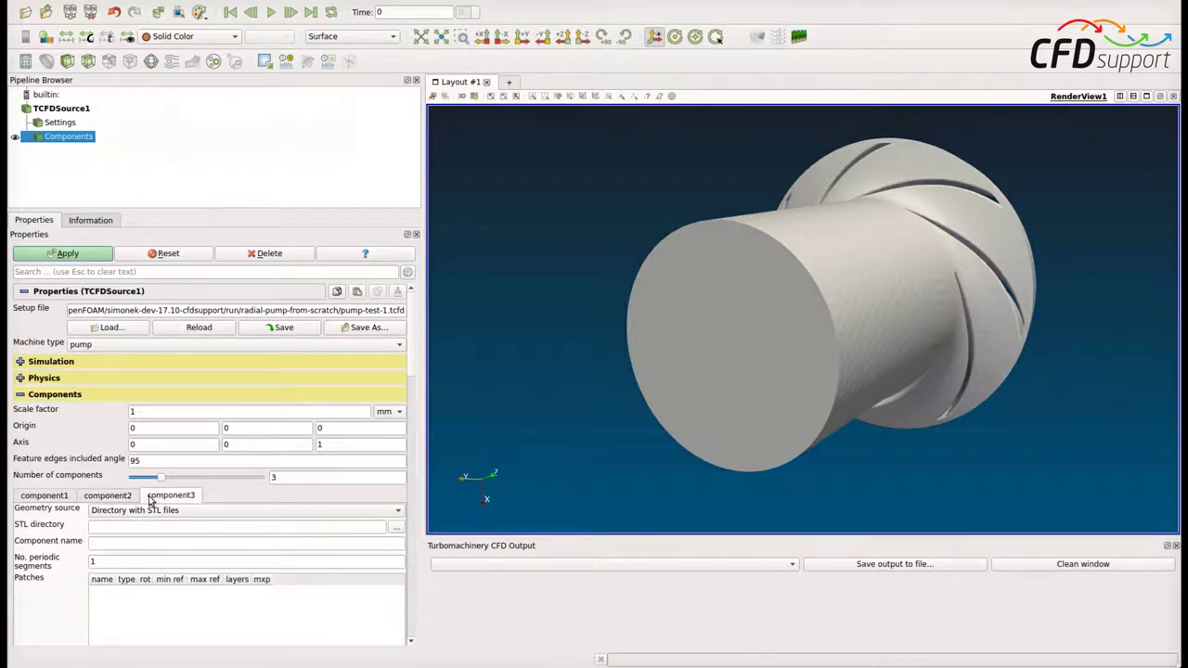
click(395, 527)
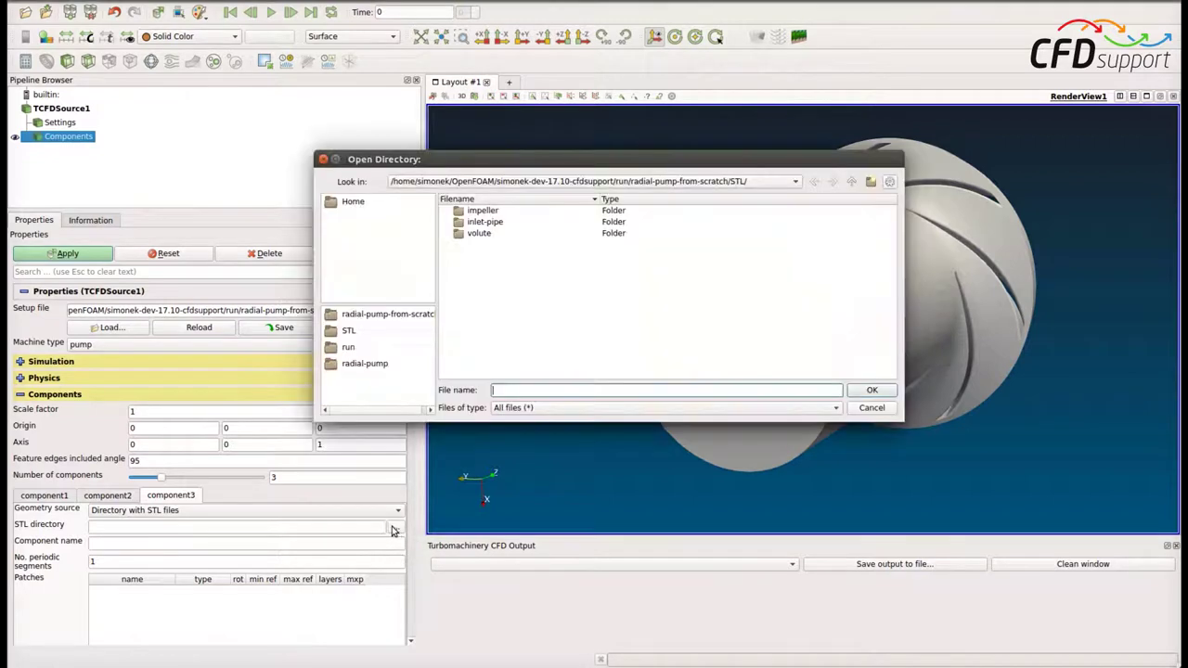
click(479, 234)
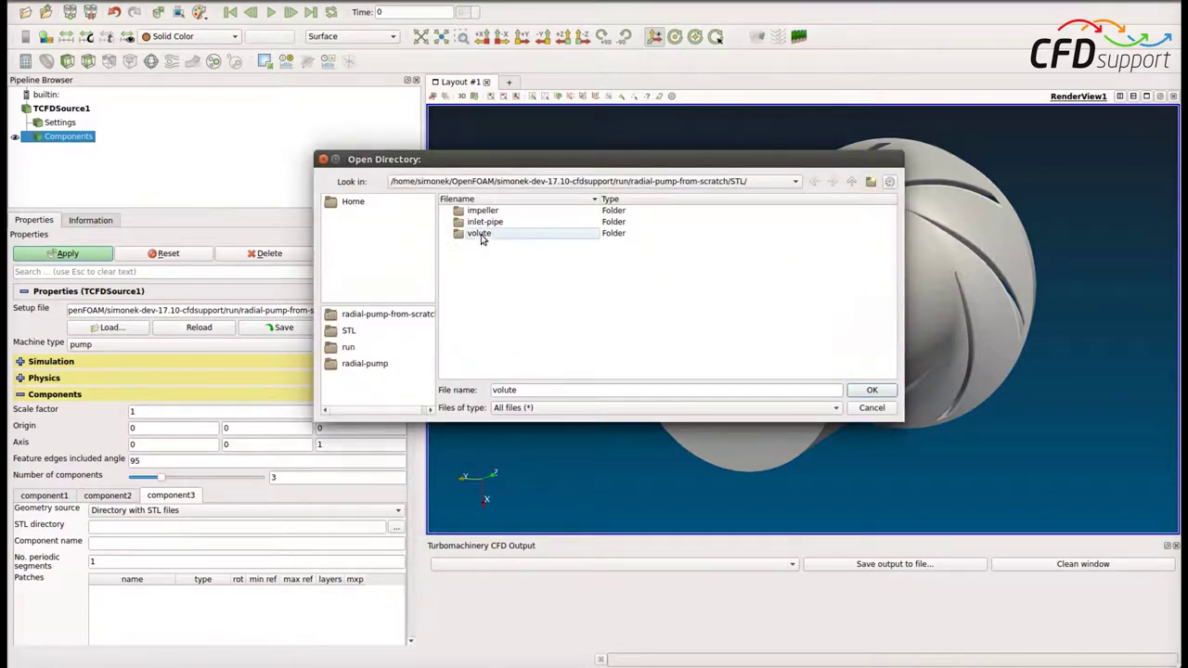
click(863, 394)
click(184, 545)
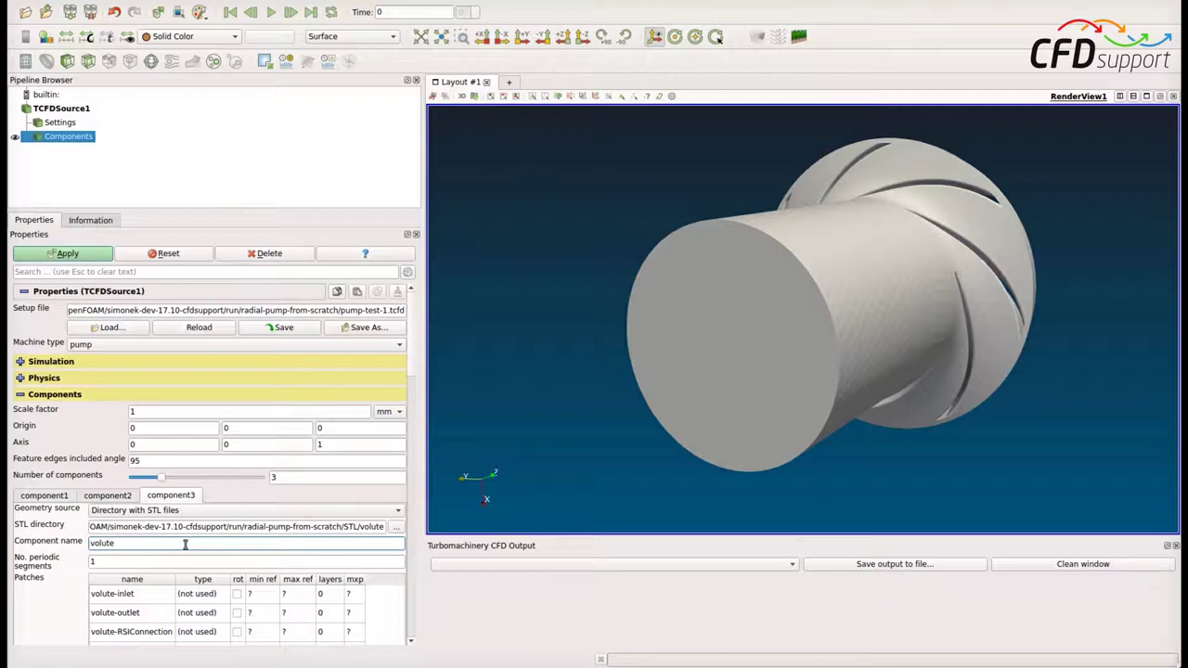
key(Return)
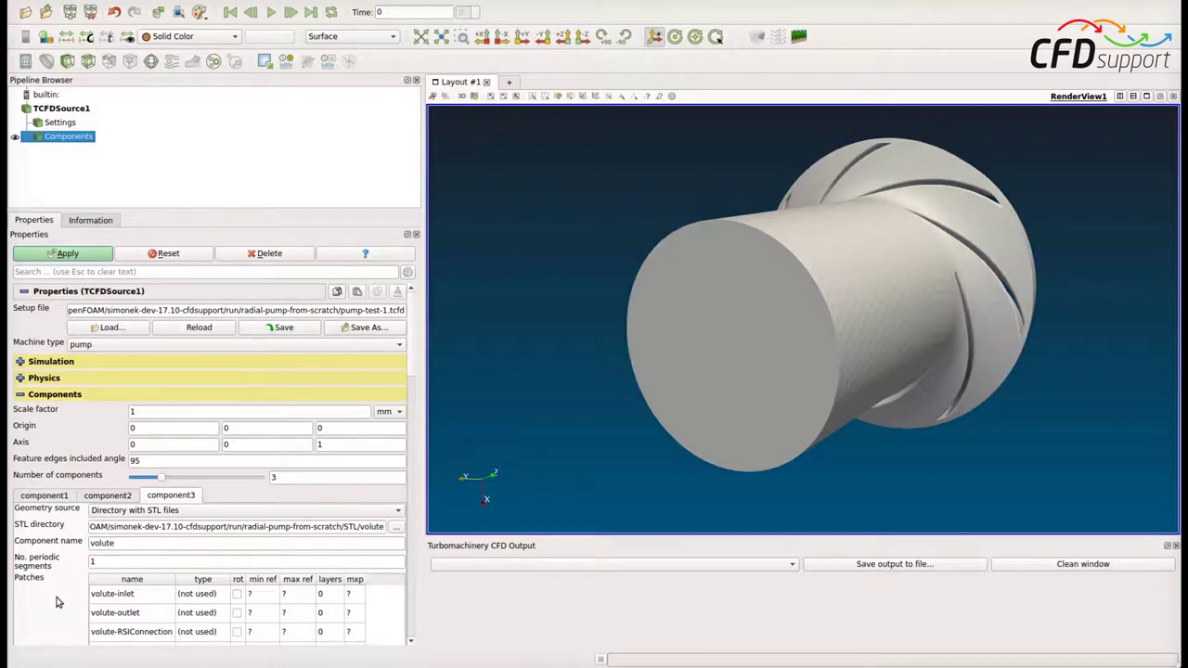
scroll(57, 596, down, 1)
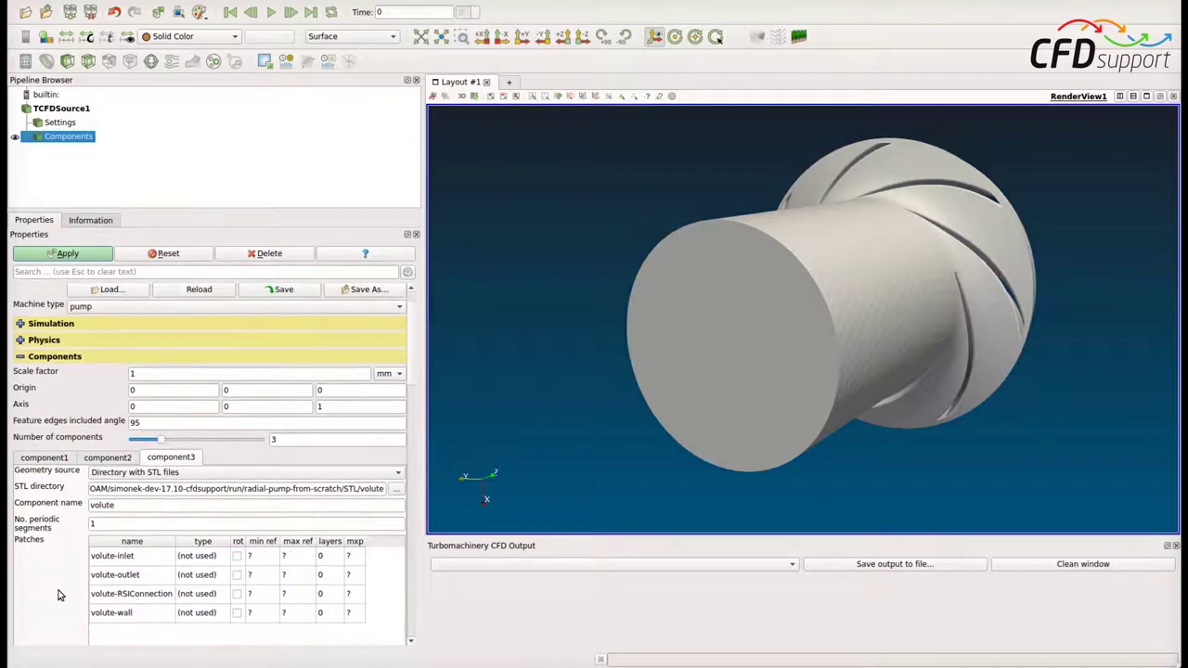
- Make volute-inlet an inletInterface patch connected to component Co2
double_click(215, 555)
click(214, 555)
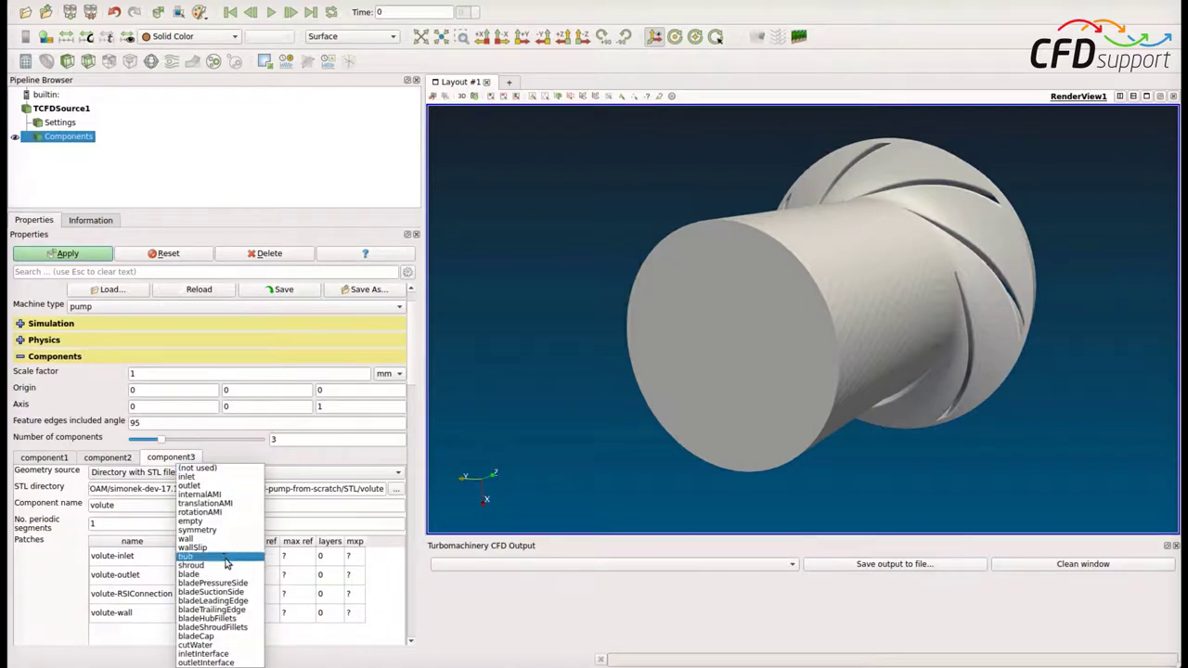
click(230, 654)
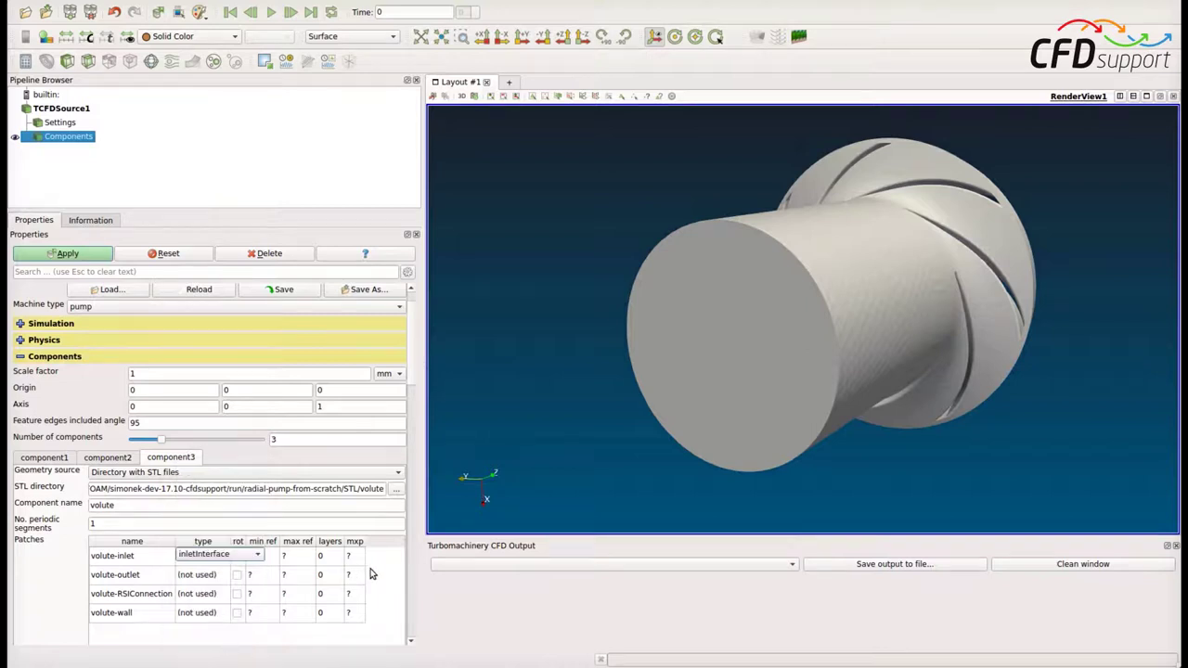
right_click(151, 554)
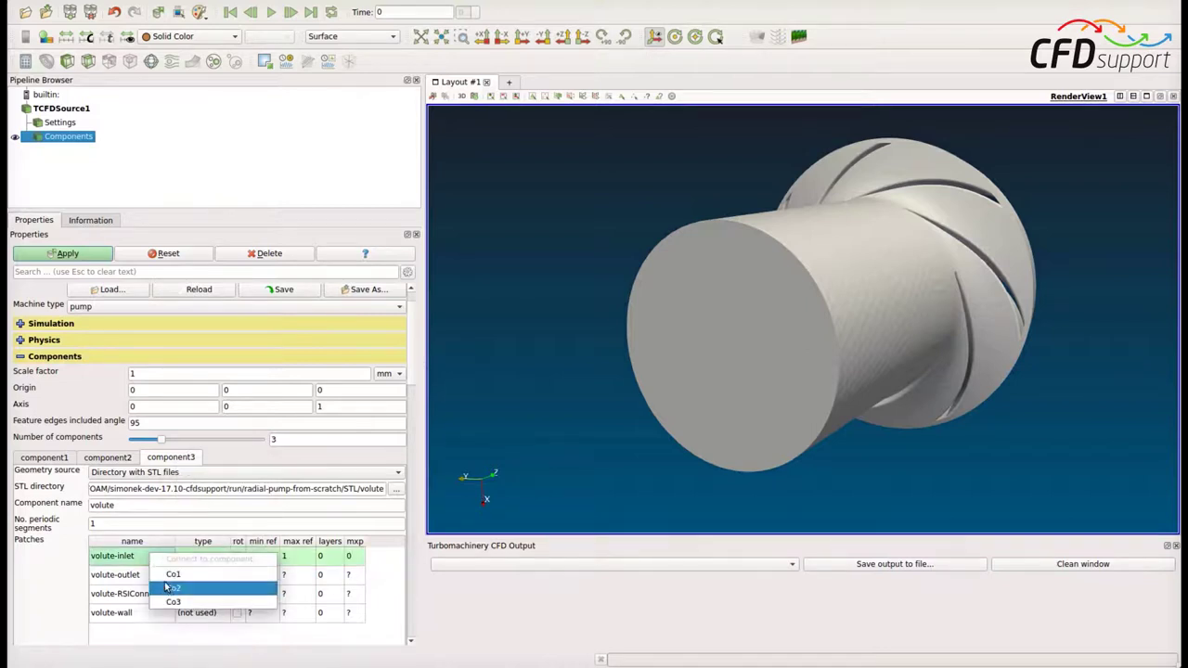
click(173, 589)
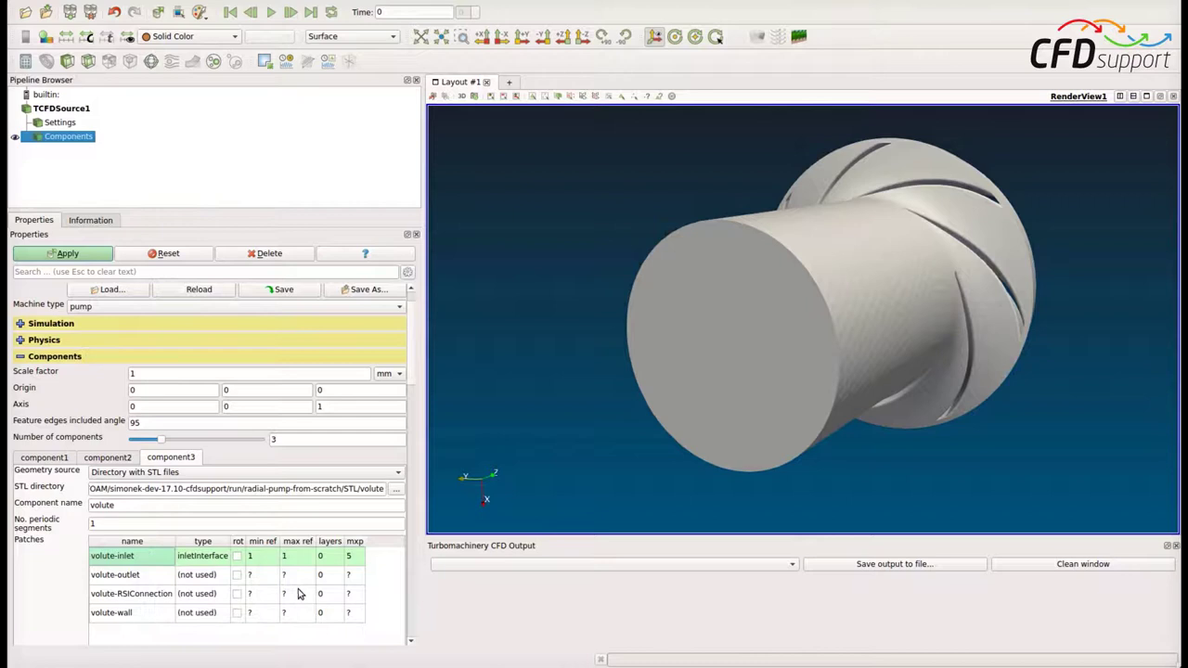
- Set the volute-outlet patch type to outlet
double_click(210, 577)
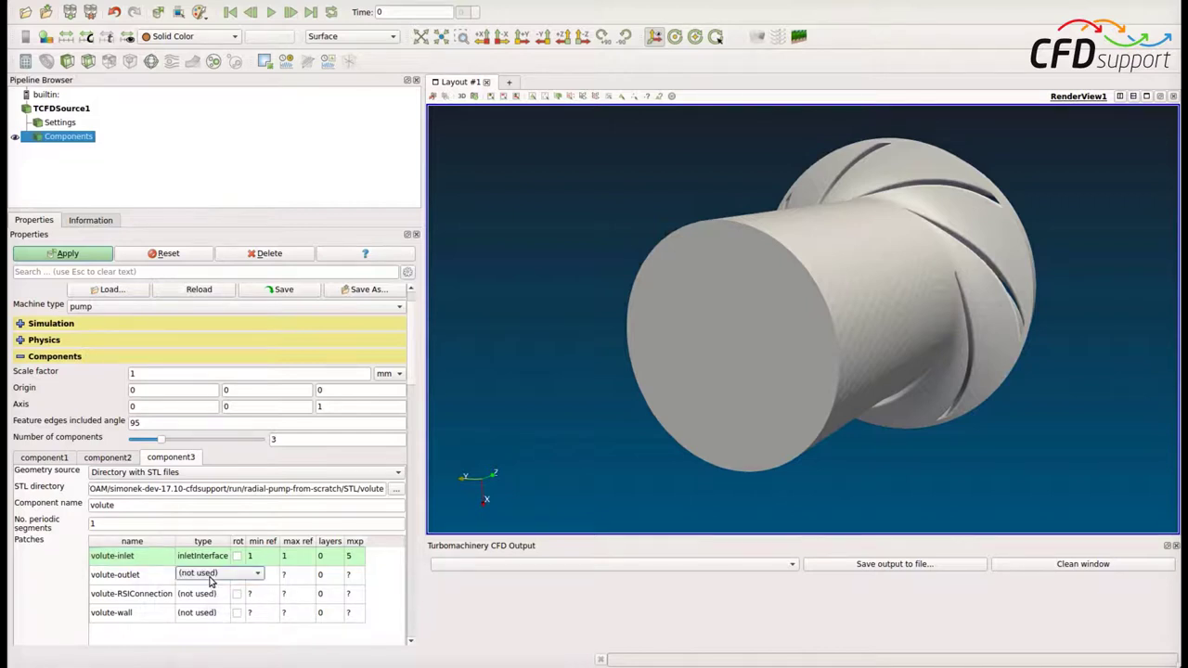
click(212, 577)
click(195, 485)
click(394, 584)
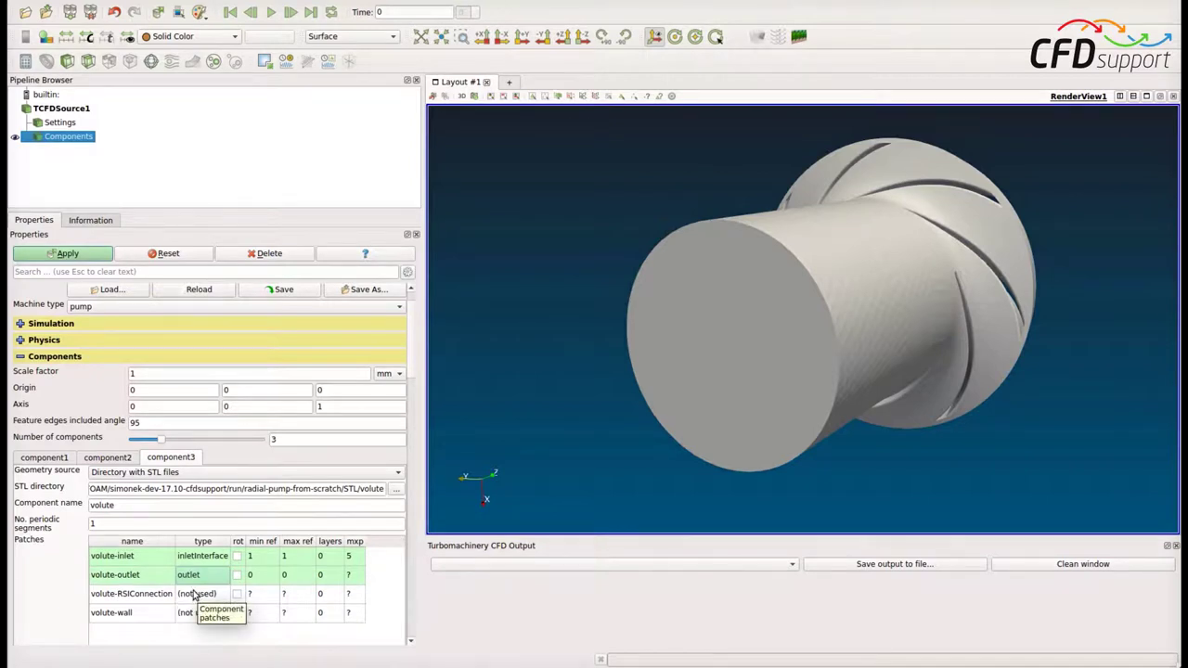
- Set both volute-RSIConnection and volute-wall patch types to wall
double_click(194, 594)
click(197, 594)
click(206, 546)
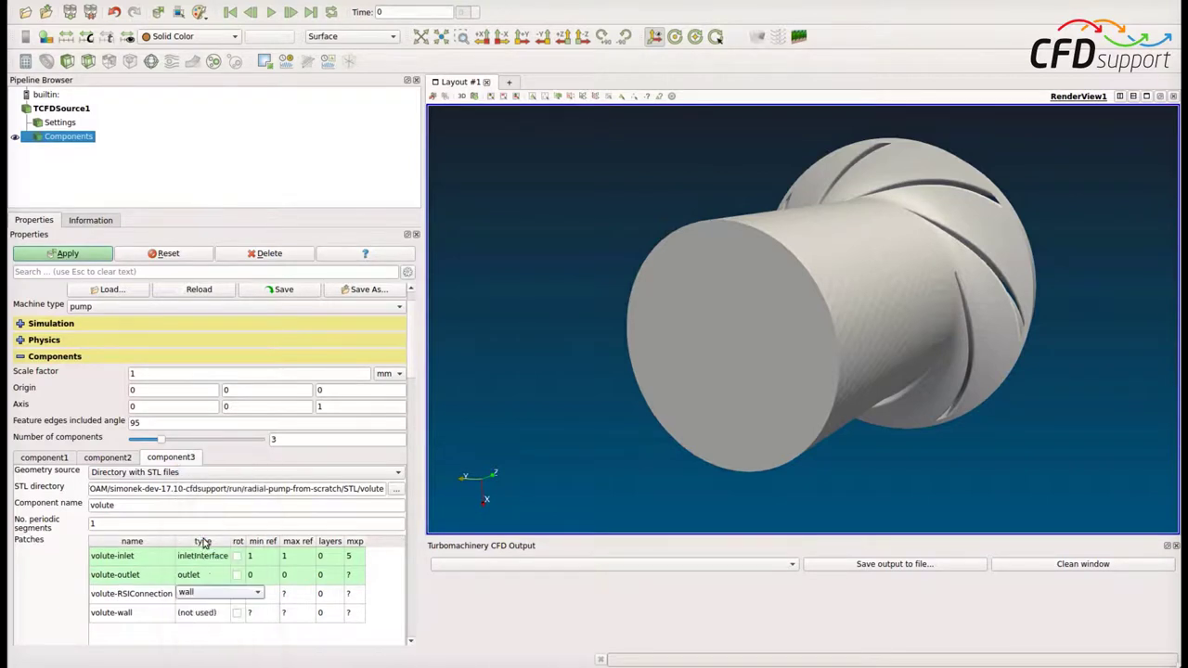
click(206, 620)
double_click(201, 616)
click(202, 615)
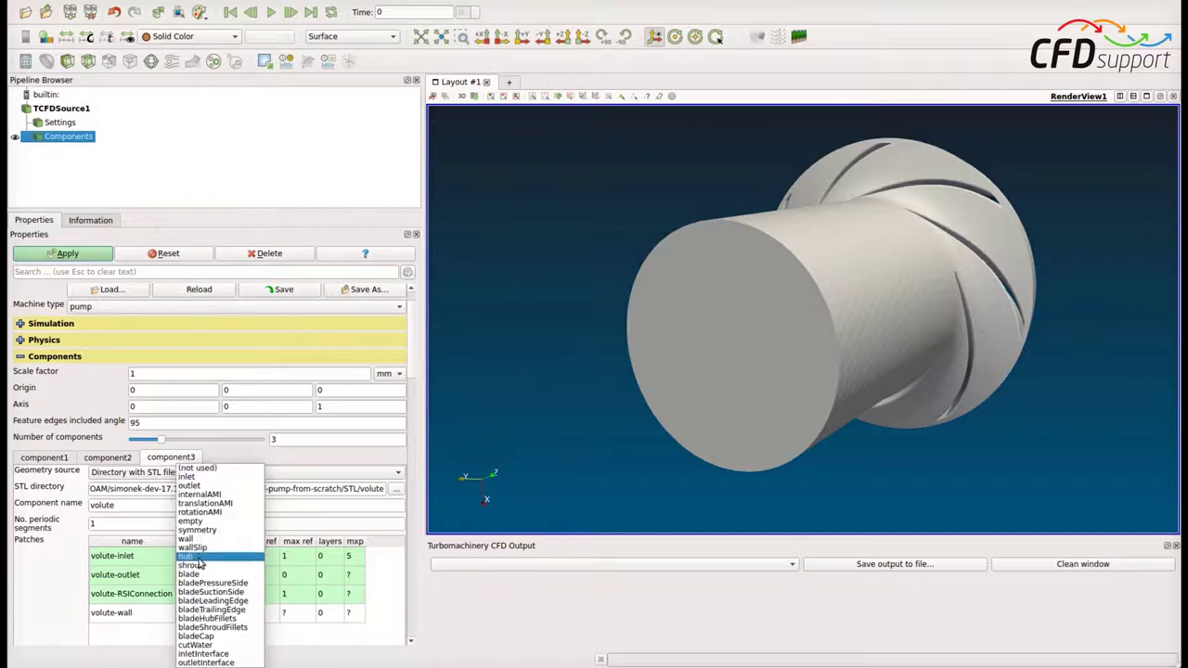
click(192, 542)
click(396, 622)
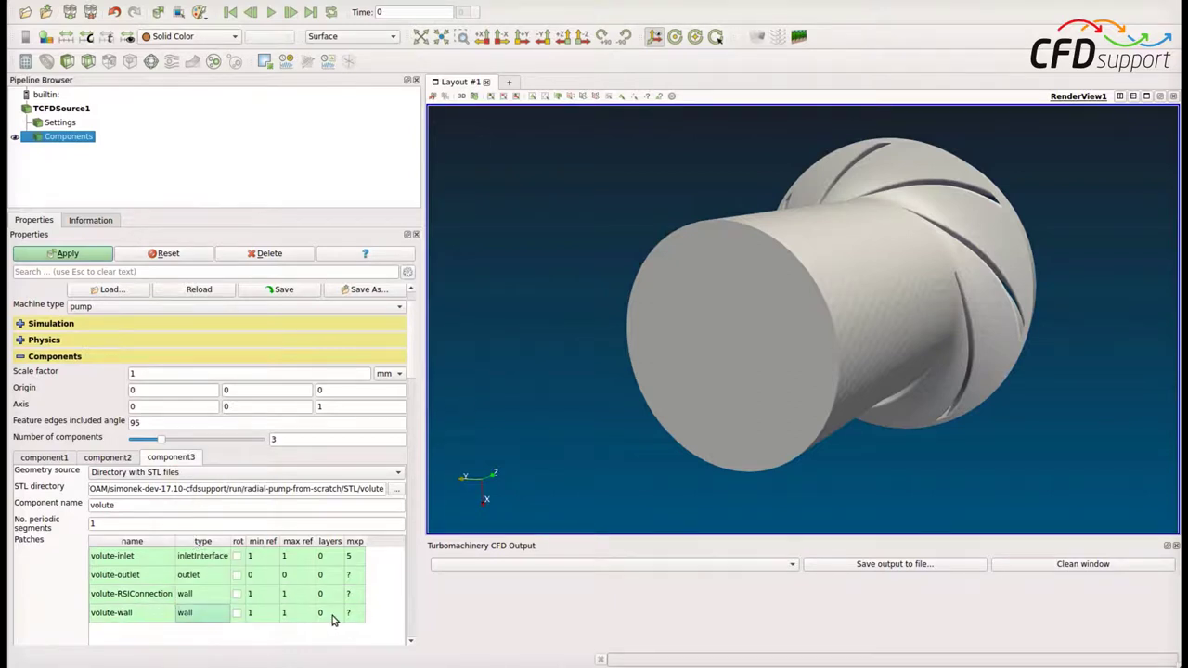
- Apply the volute component and rotate the view to see the casing around the impeller
click(67, 254)
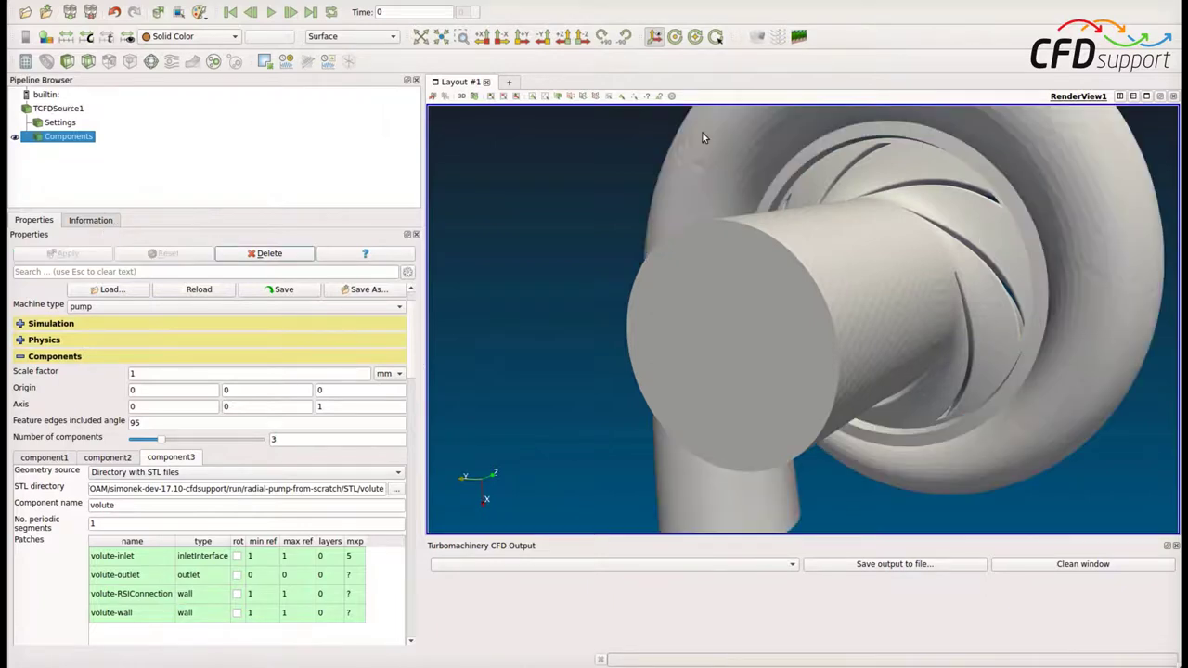
click(500, 37)
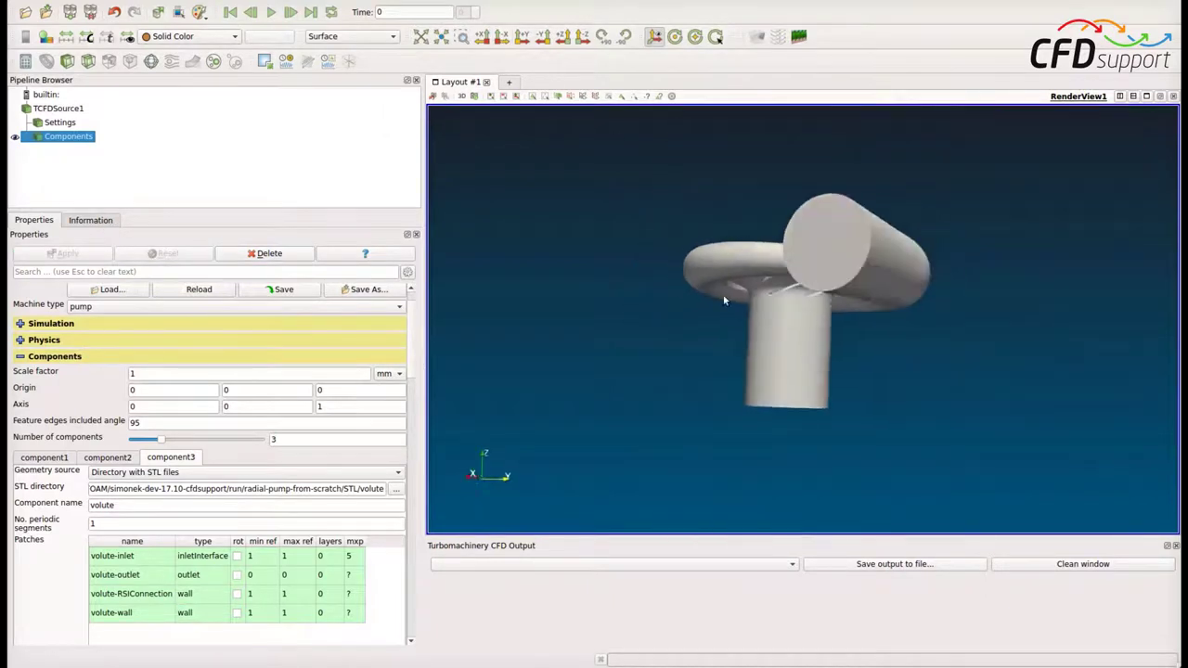
drag(725, 300, 813, 336)
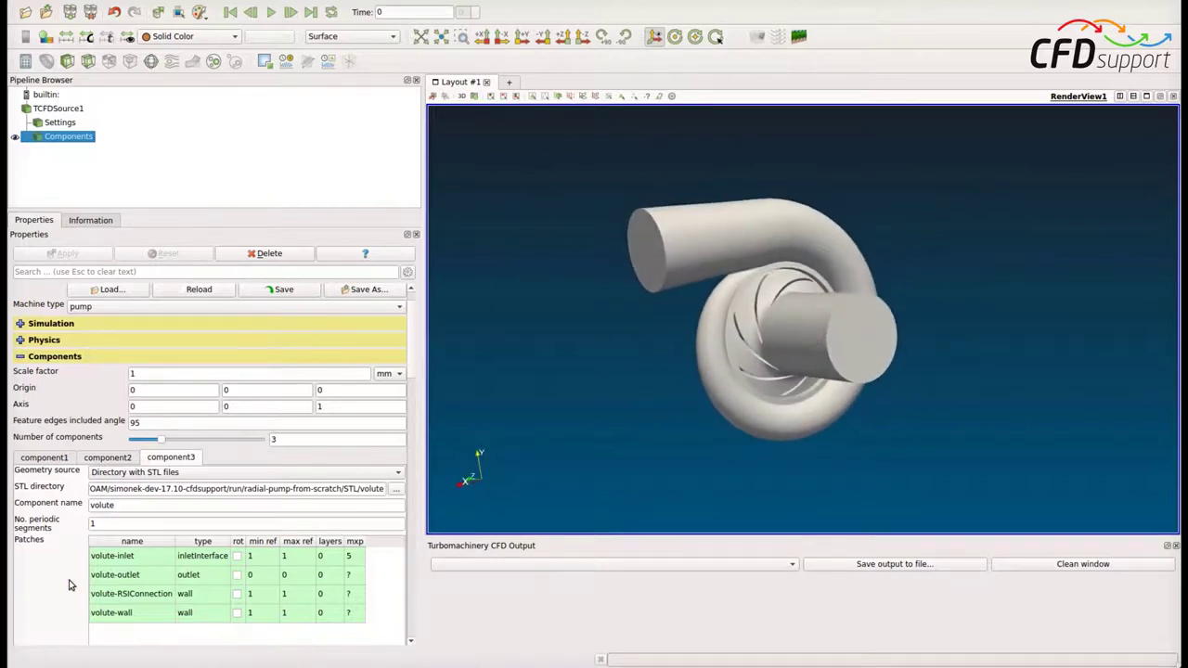
scroll(54, 576, down, 3)
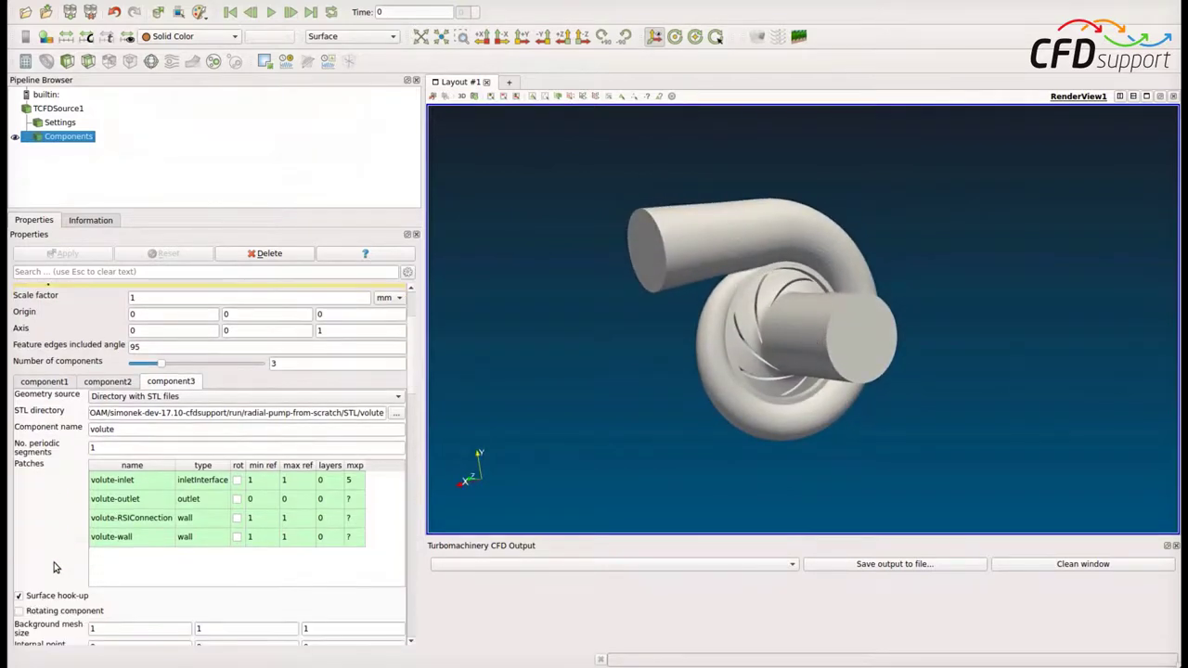
- Set the volute background mesh size to 10, 10, 10 and internal point to 50, 200, 60
click(115, 590)
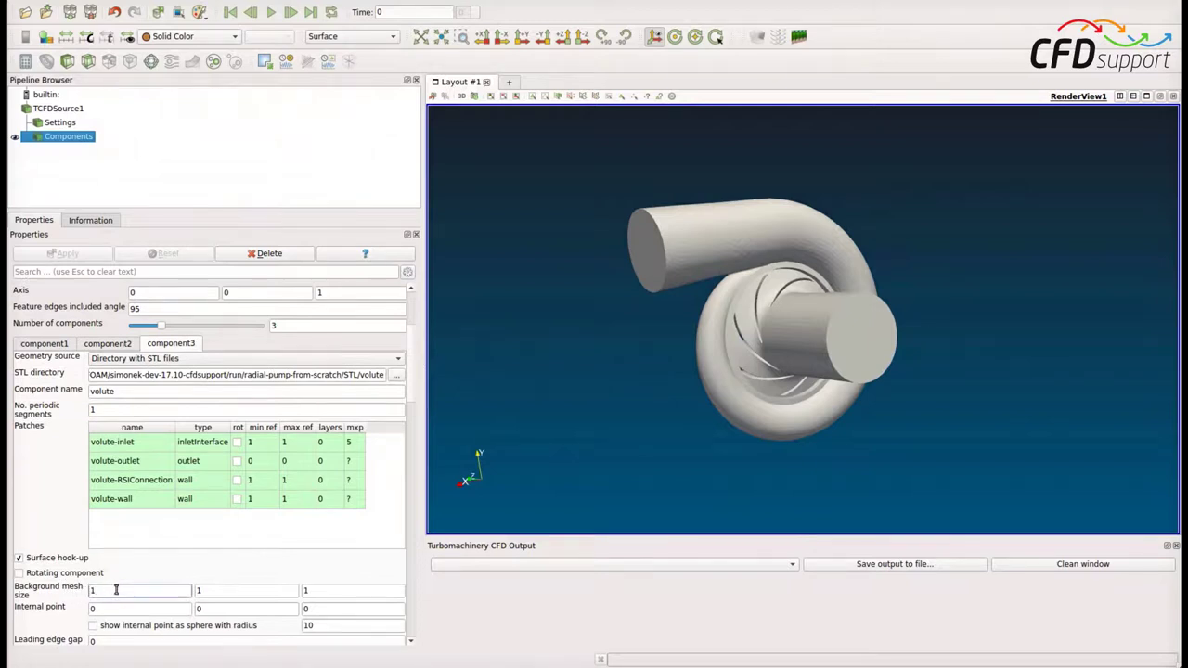
text(0)
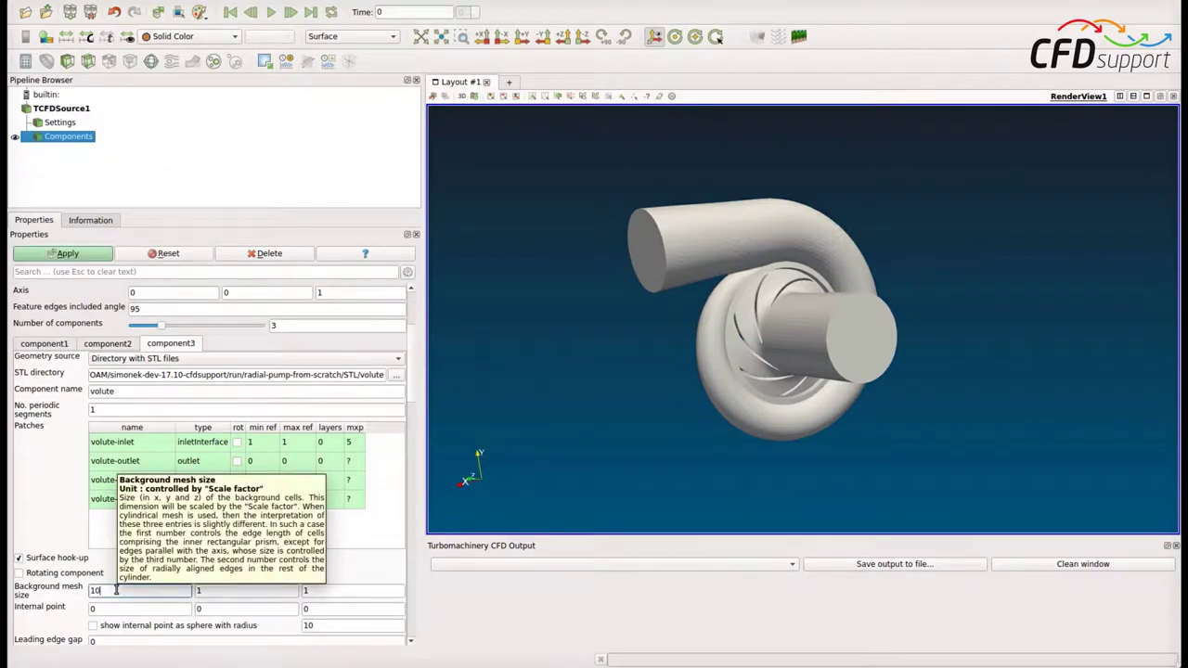
click(226, 590)
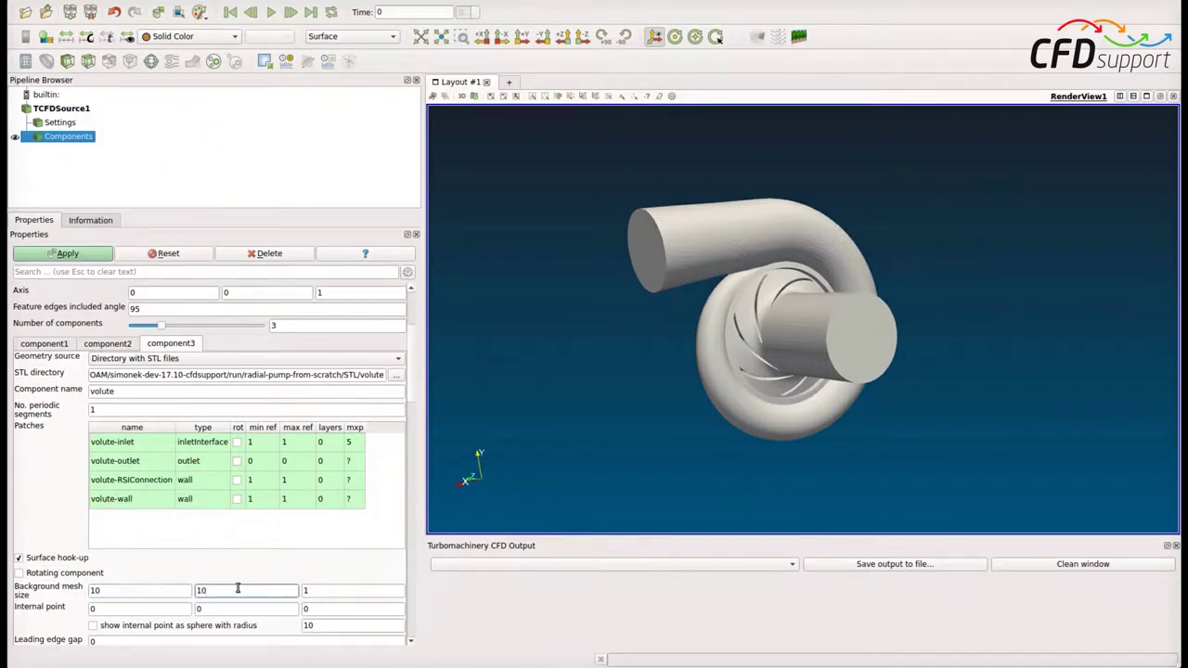
click(339, 590)
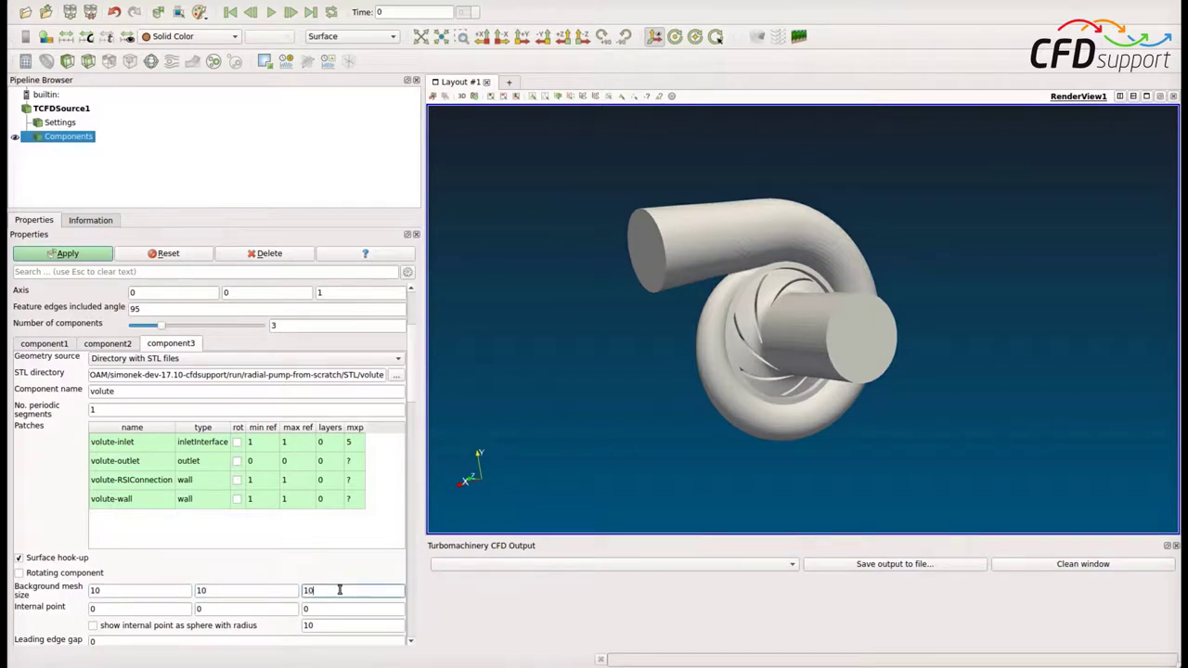
click(118, 609)
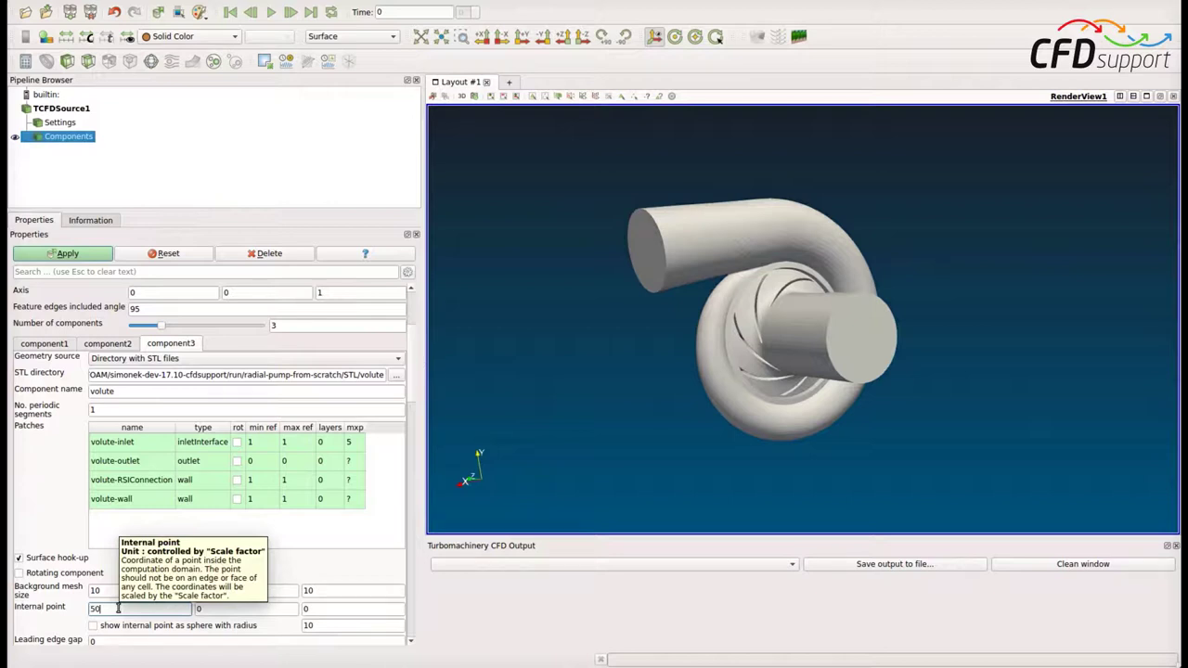
click(229, 609)
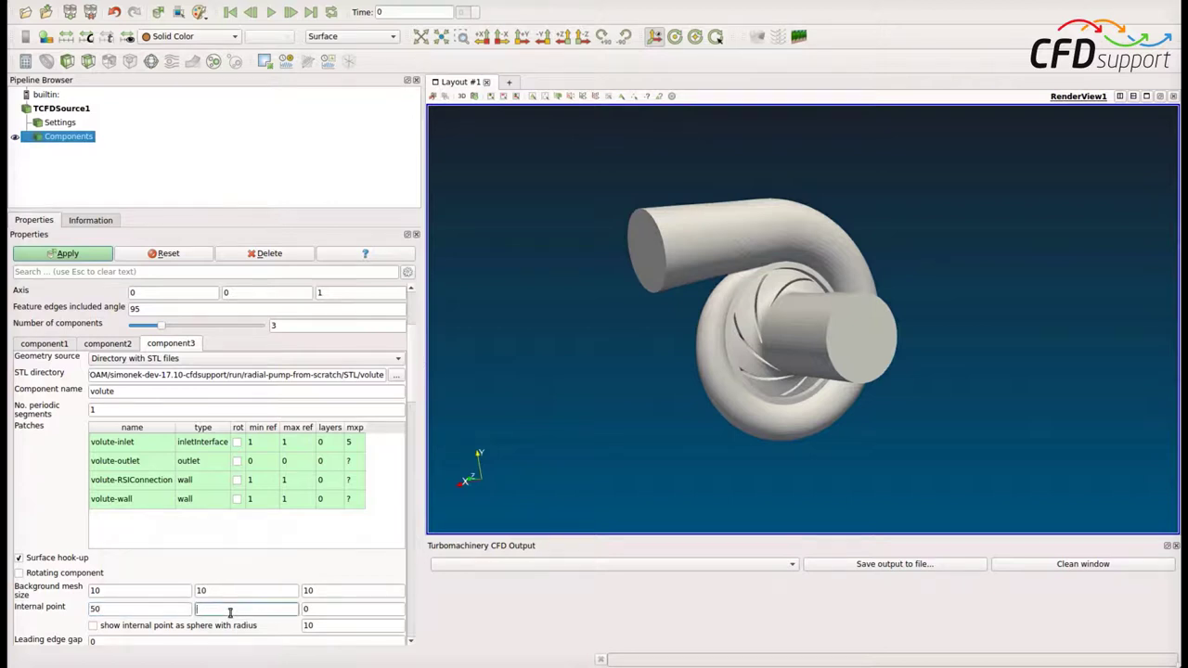
click(342, 609)
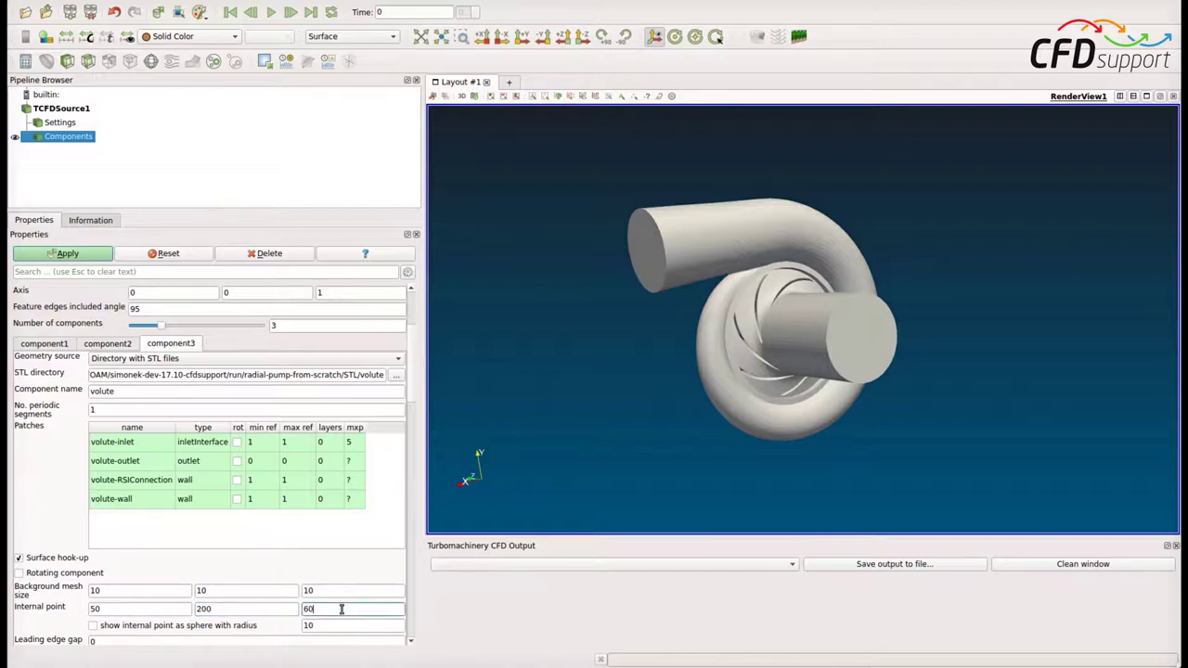
click(54, 628)
scroll(41, 466, down, 10)
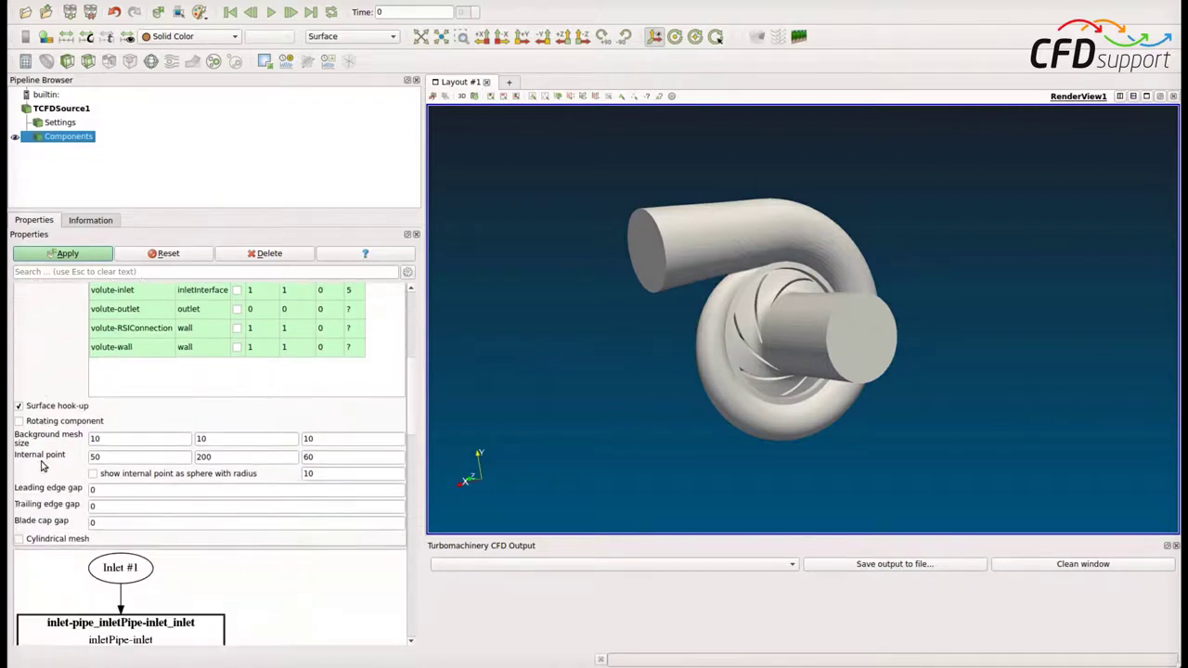
scroll(40, 466, down, 1)
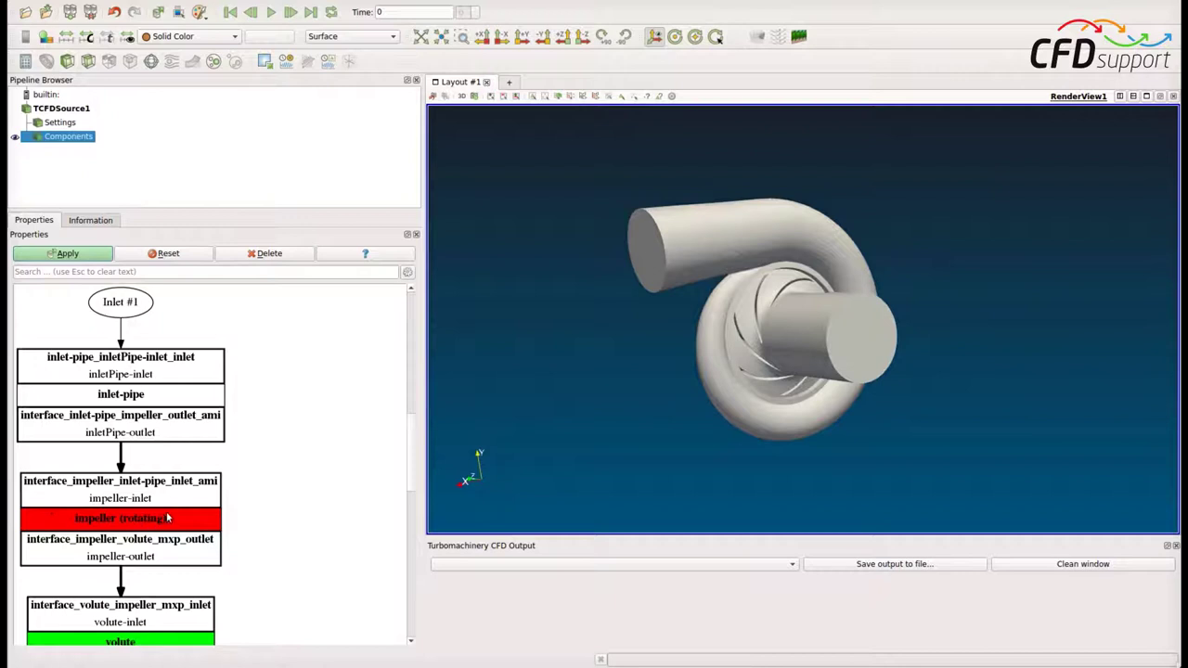
scroll(135, 537, down, 1)
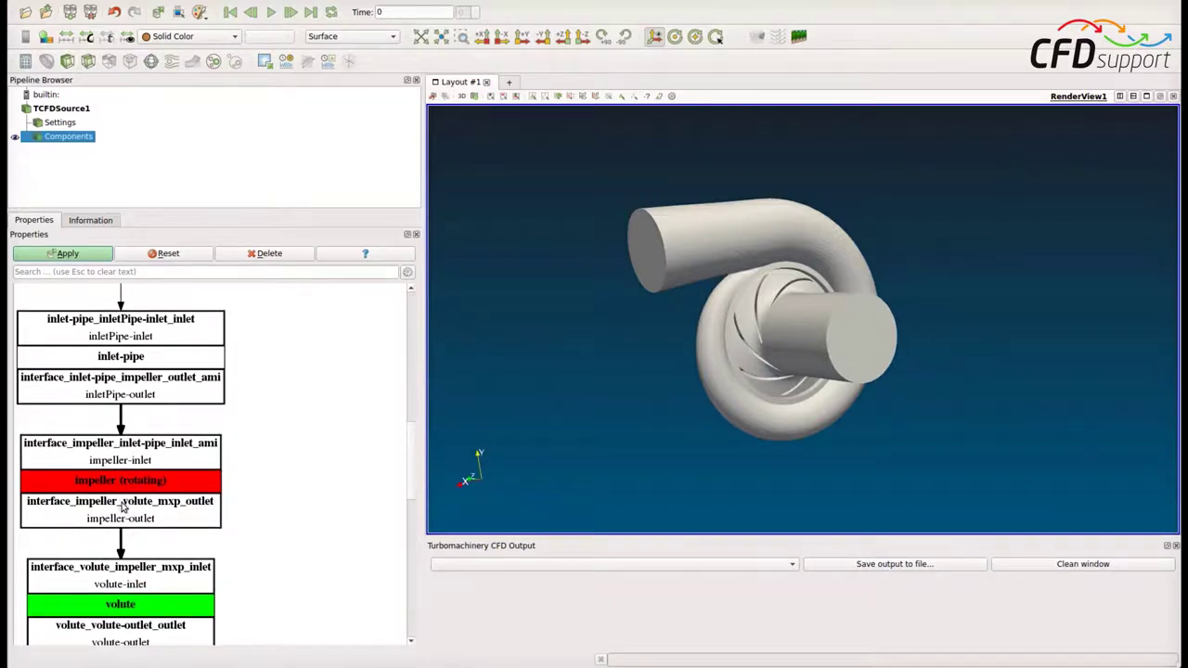
scroll(124, 506, down, 1)
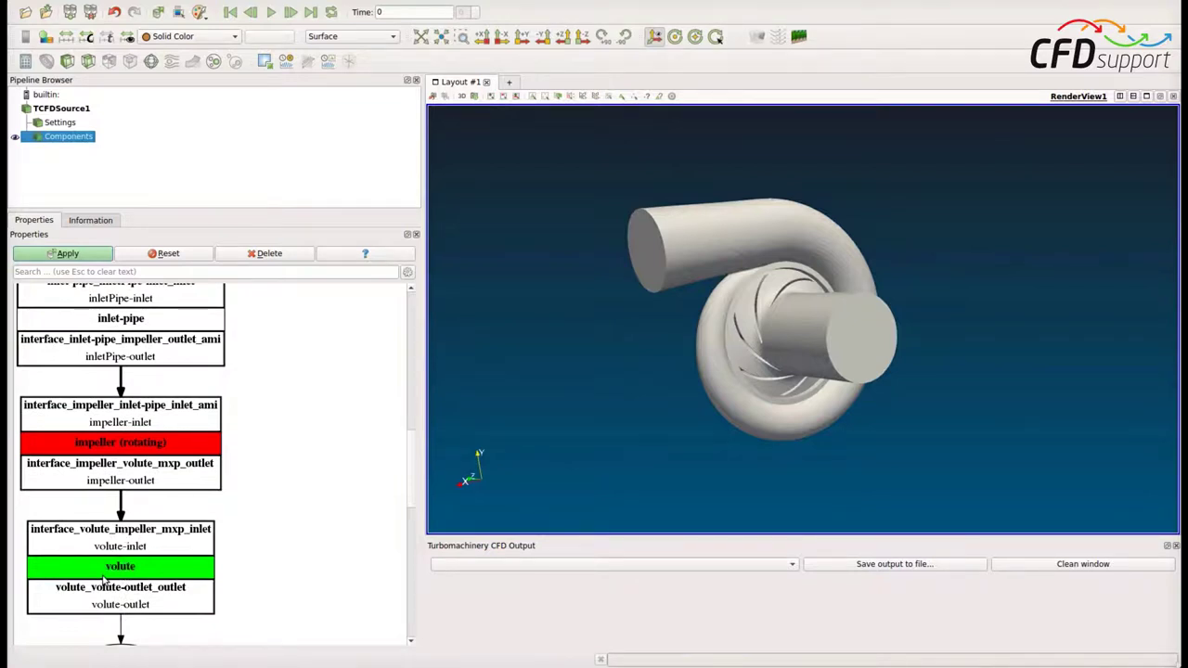
scroll(104, 581, down, 1)
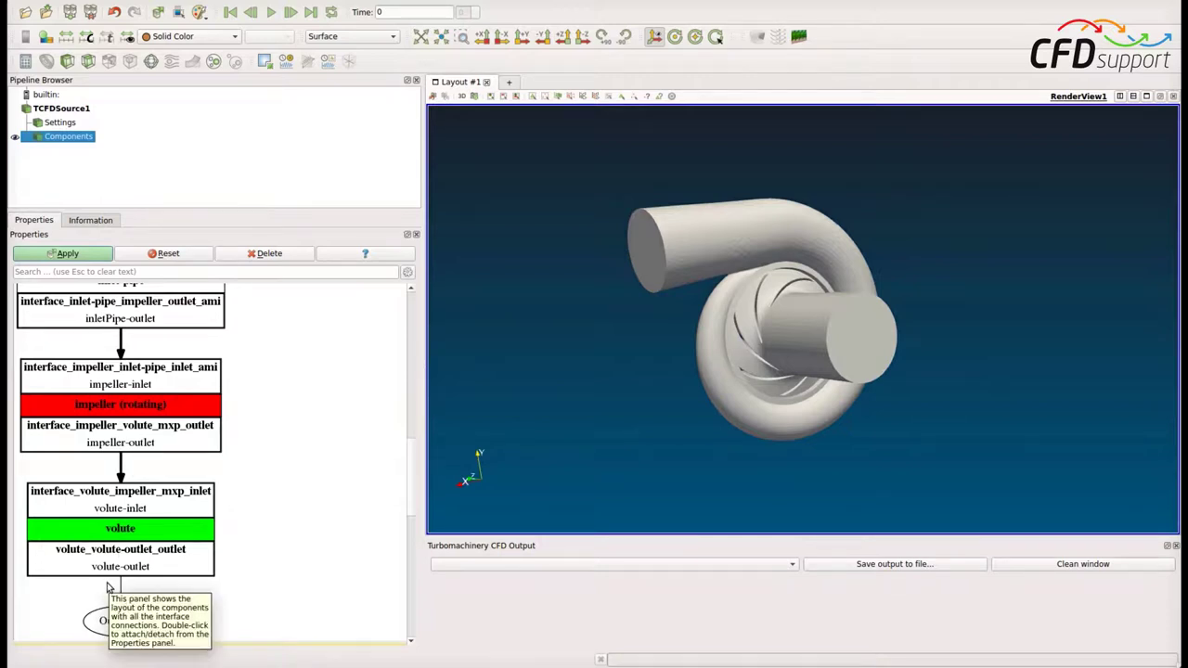
double_click(164, 385)
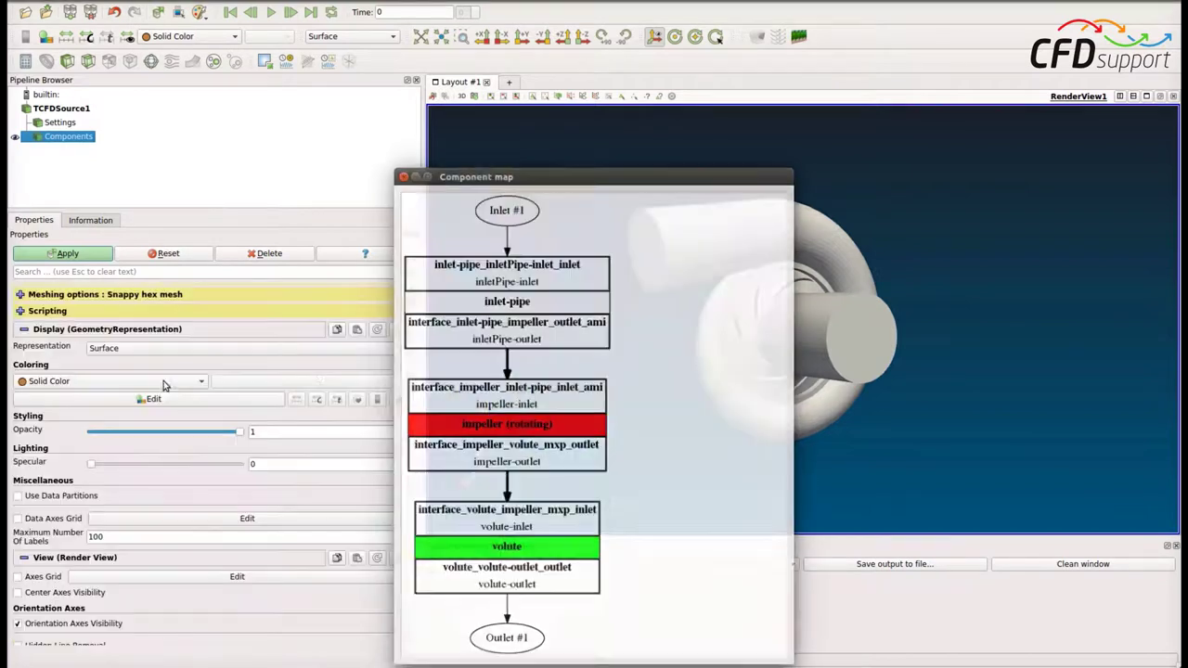
drag(626, 174, 706, 122)
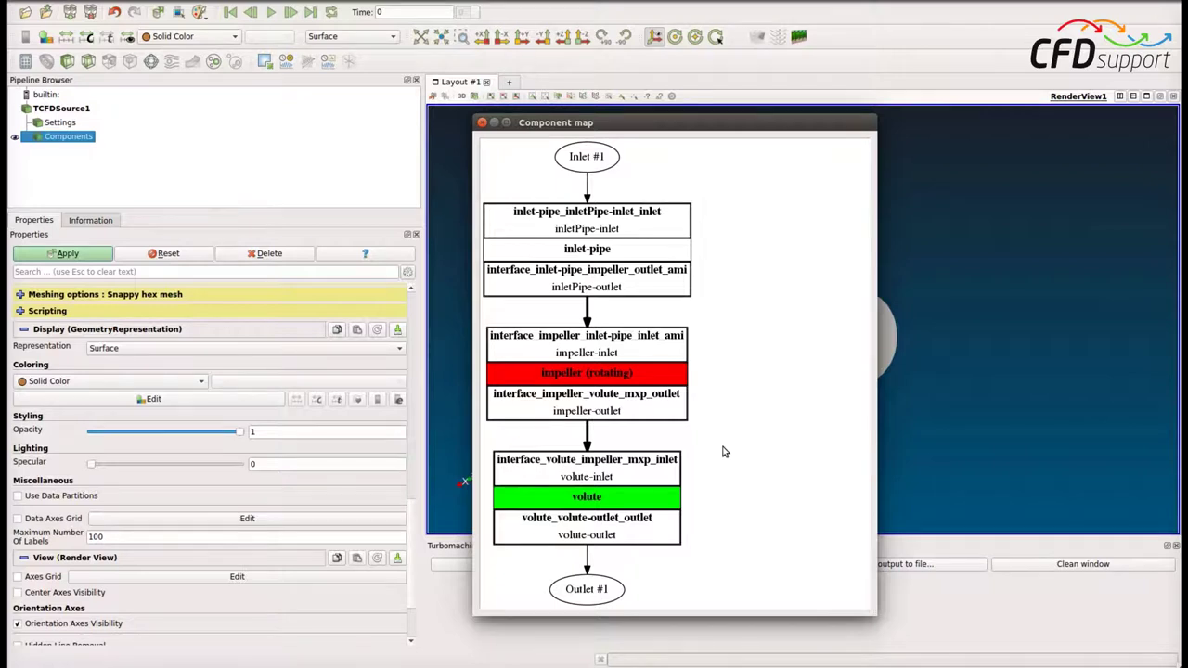
click(482, 123)
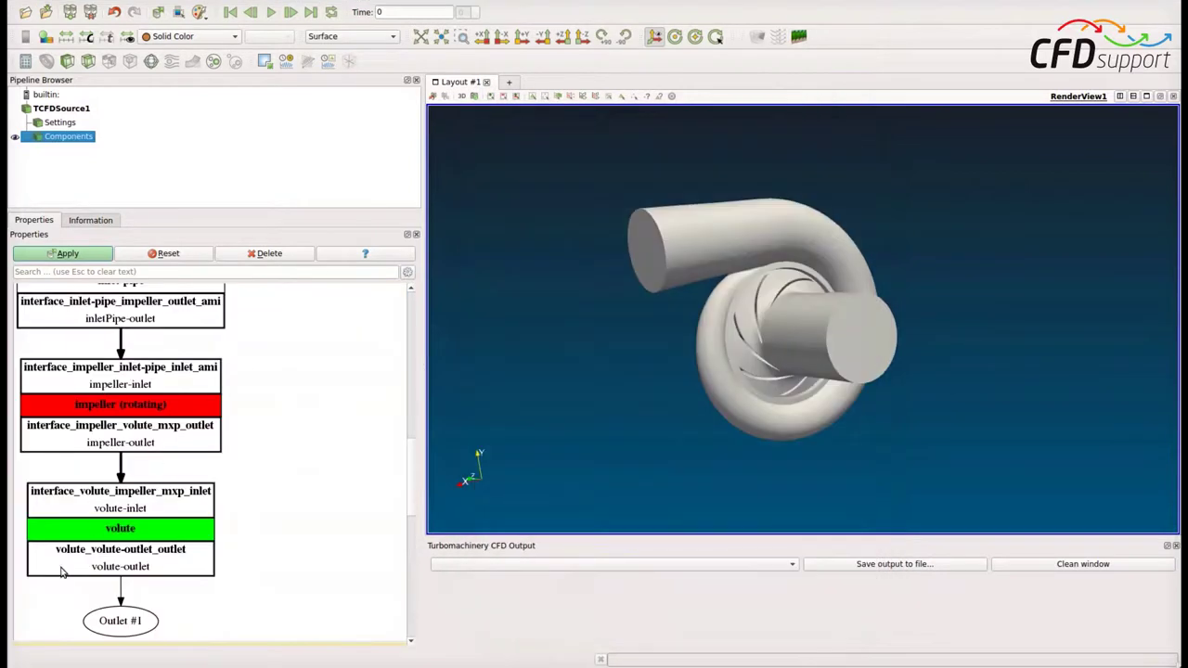
- Scroll the Properties panel to the Speedlines section showing one 0 RPM speedline with 500 iterations
scroll(62, 575, up, 3)
scroll(61, 575, up, 10)
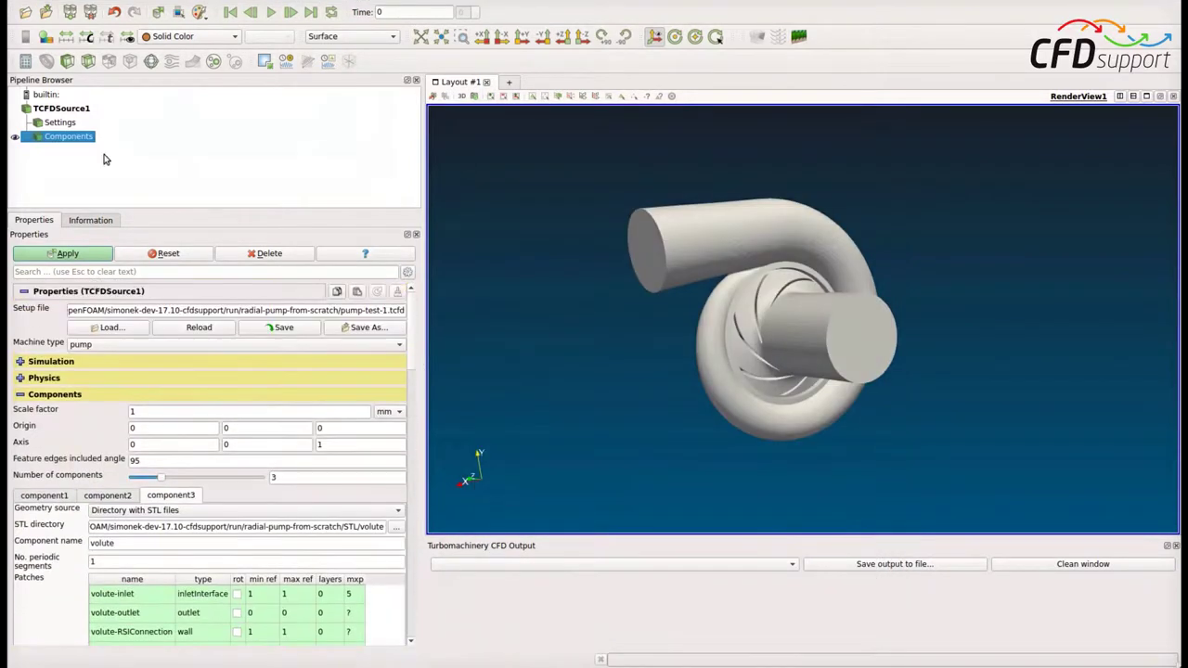
scroll(42, 552, down, 10)
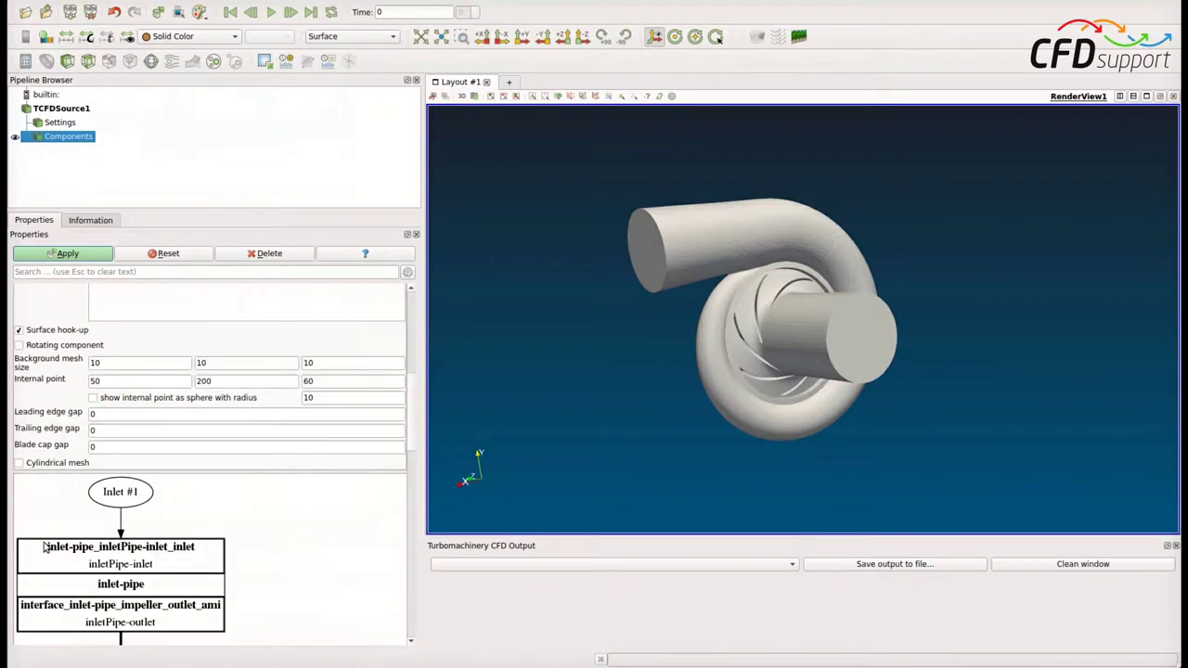
scroll(43, 546, down, 10)
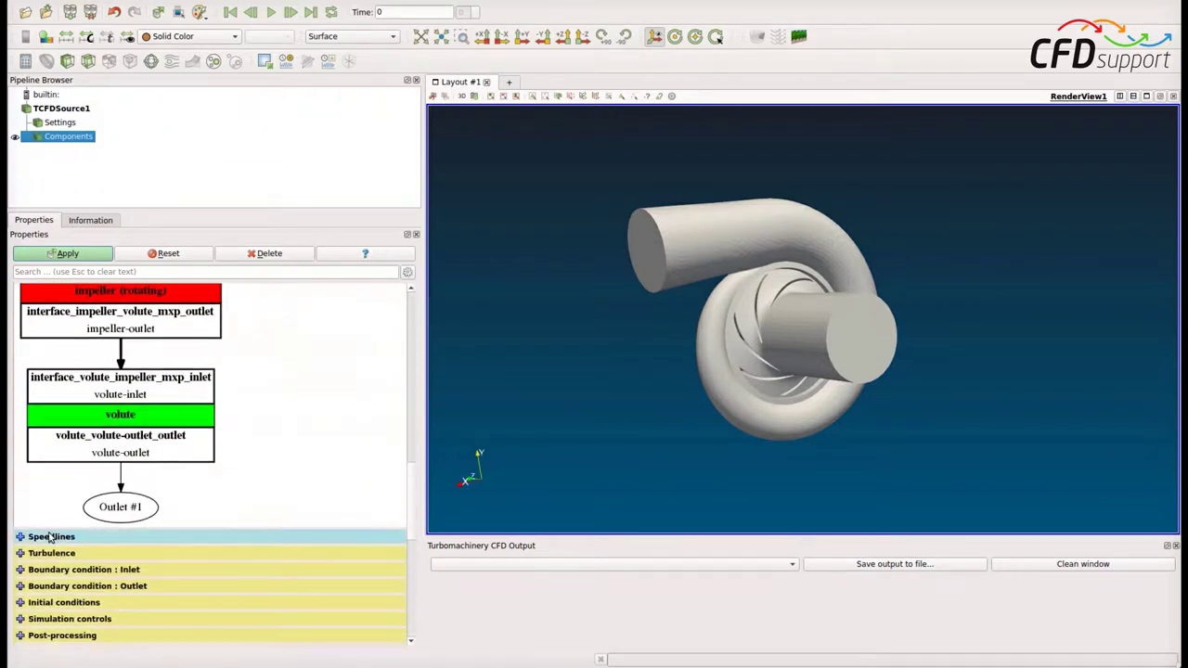
scroll(47, 530, up, 5)
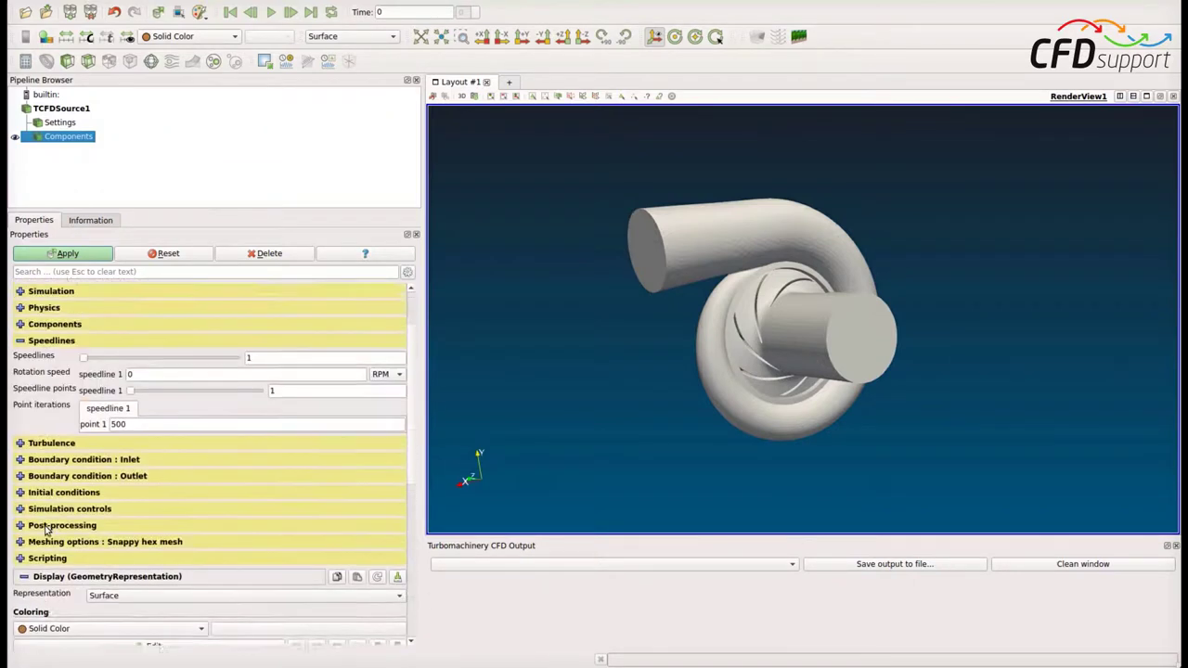
- Change speedline 1 rotation speed from 0 to 1800 RPM and speedline points to 5
click(135, 170)
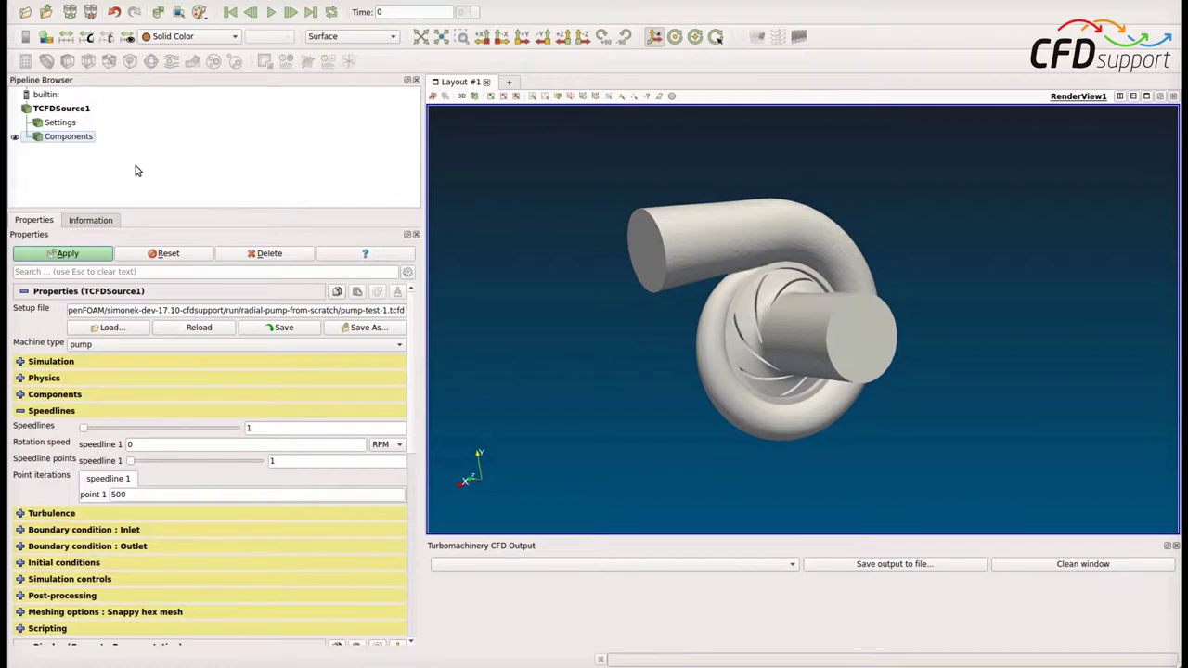
click(276, 428)
click(178, 444)
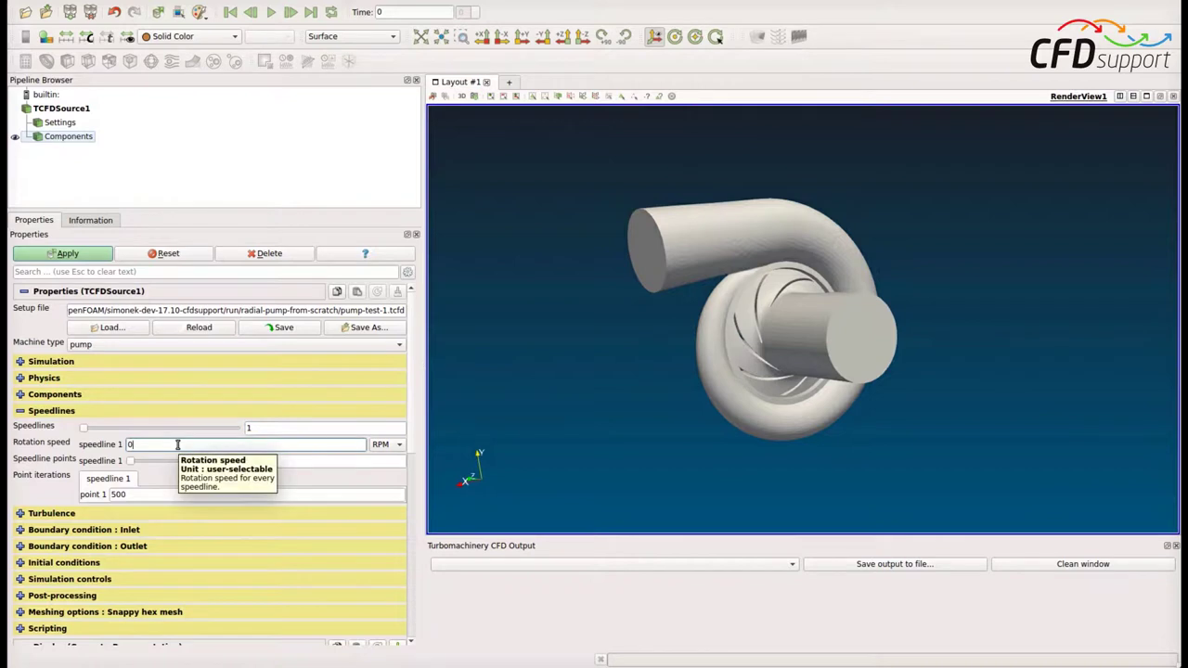
key(BackSpace)
text(1800)
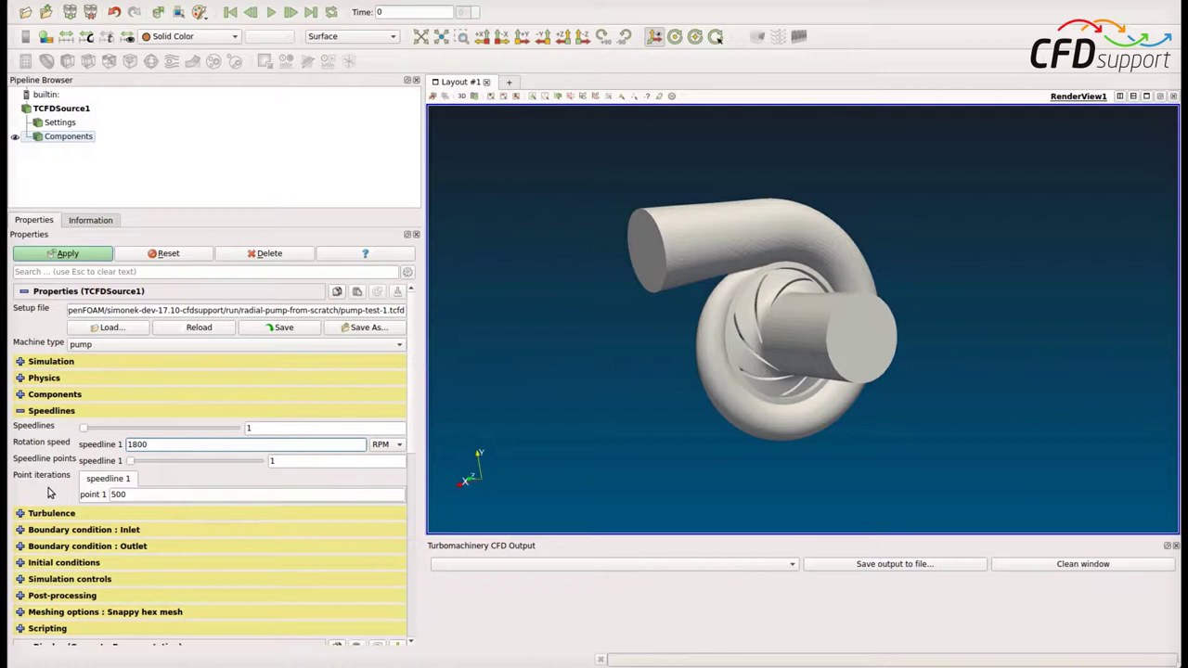
click(295, 461)
key(BackSpace)
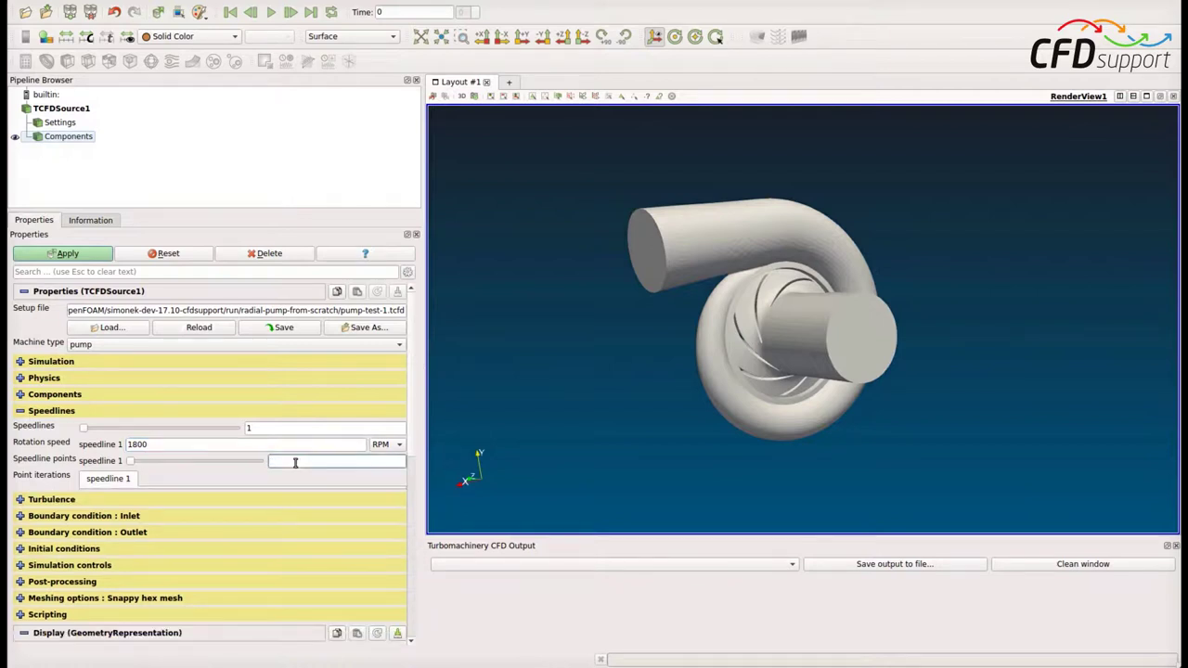
text(5)
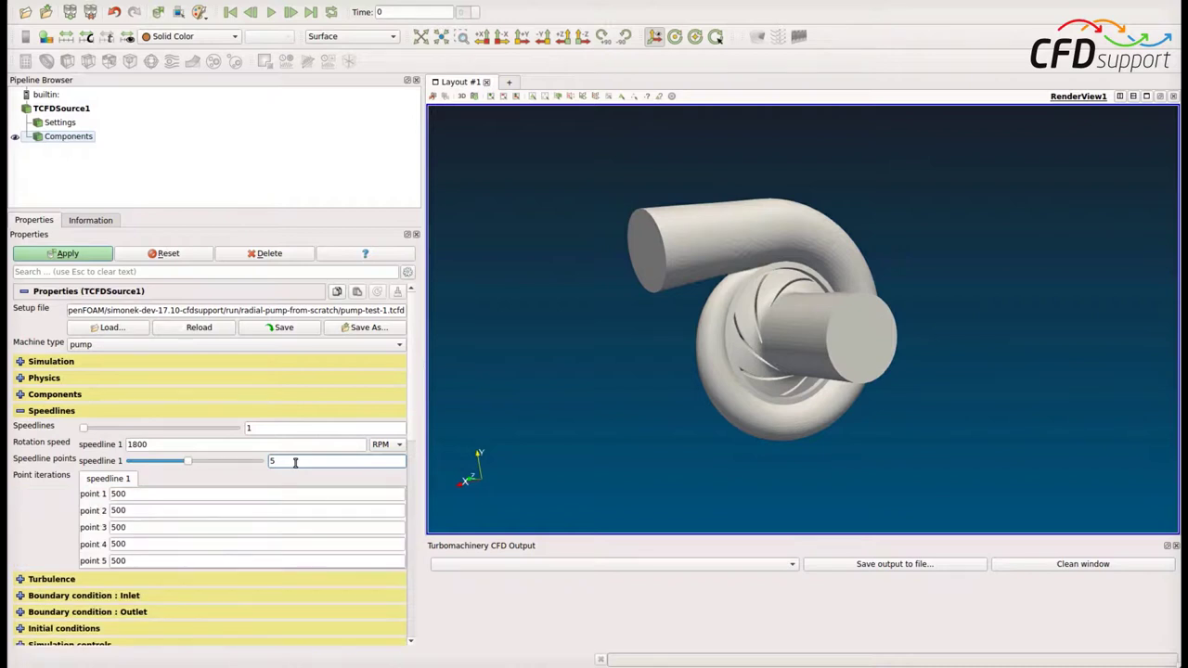
click(163, 495)
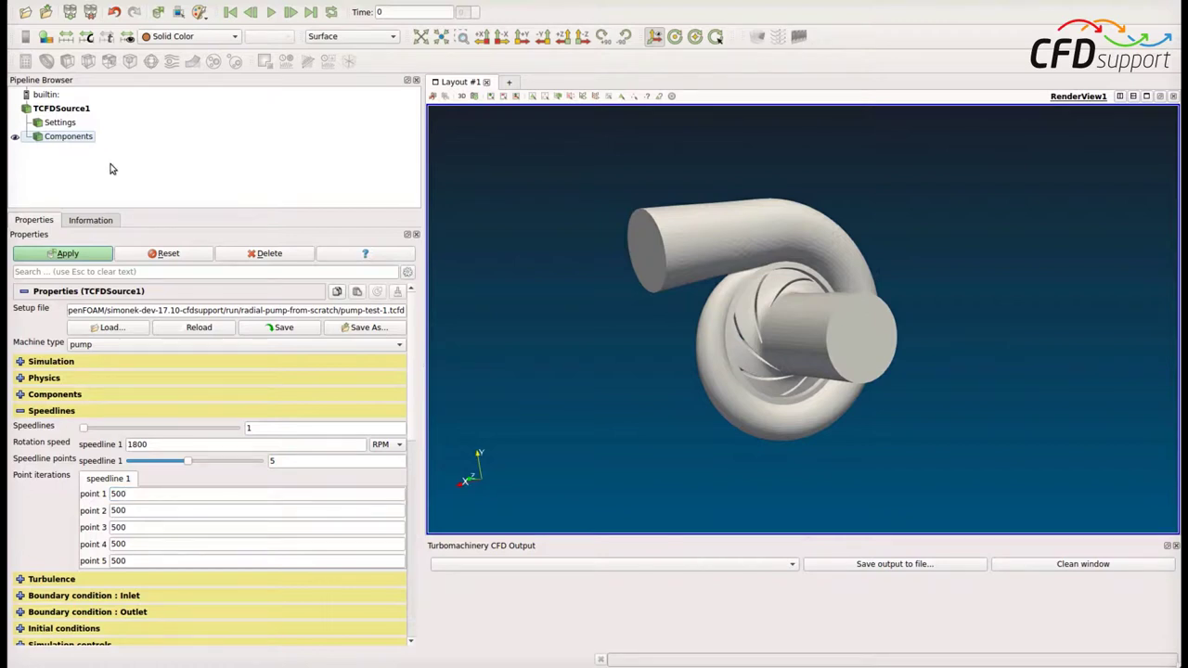
click(55, 580)
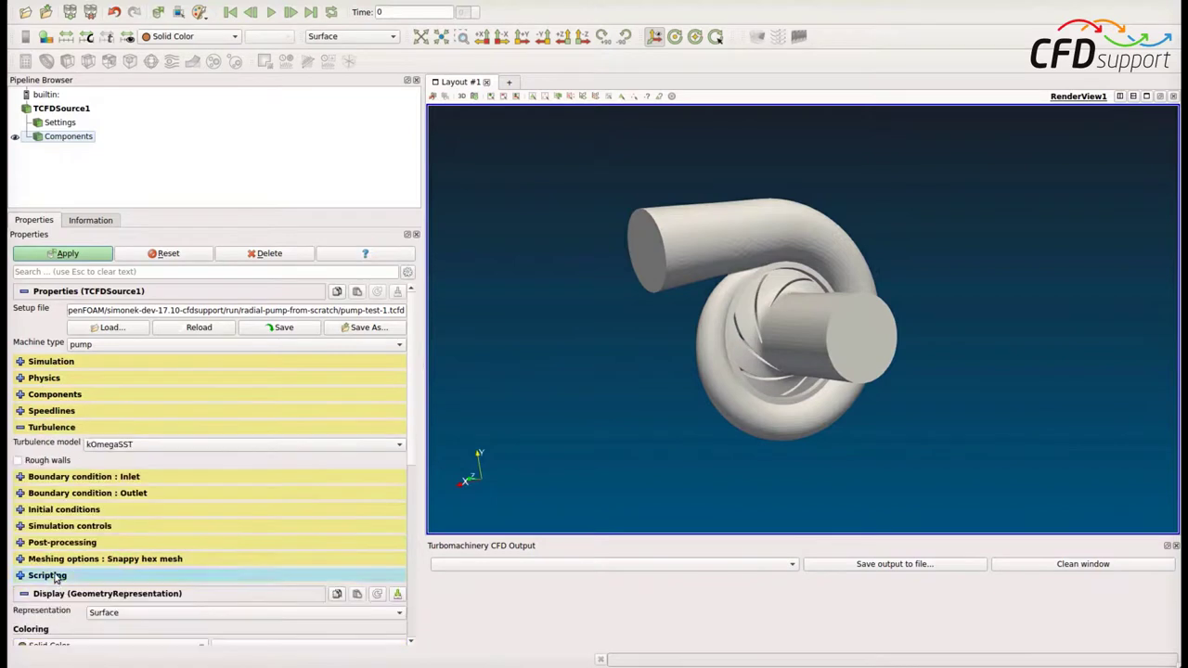
- Keep kOmegaSST as the turbulence model and expand the inlet boundary condition section
click(138, 445)
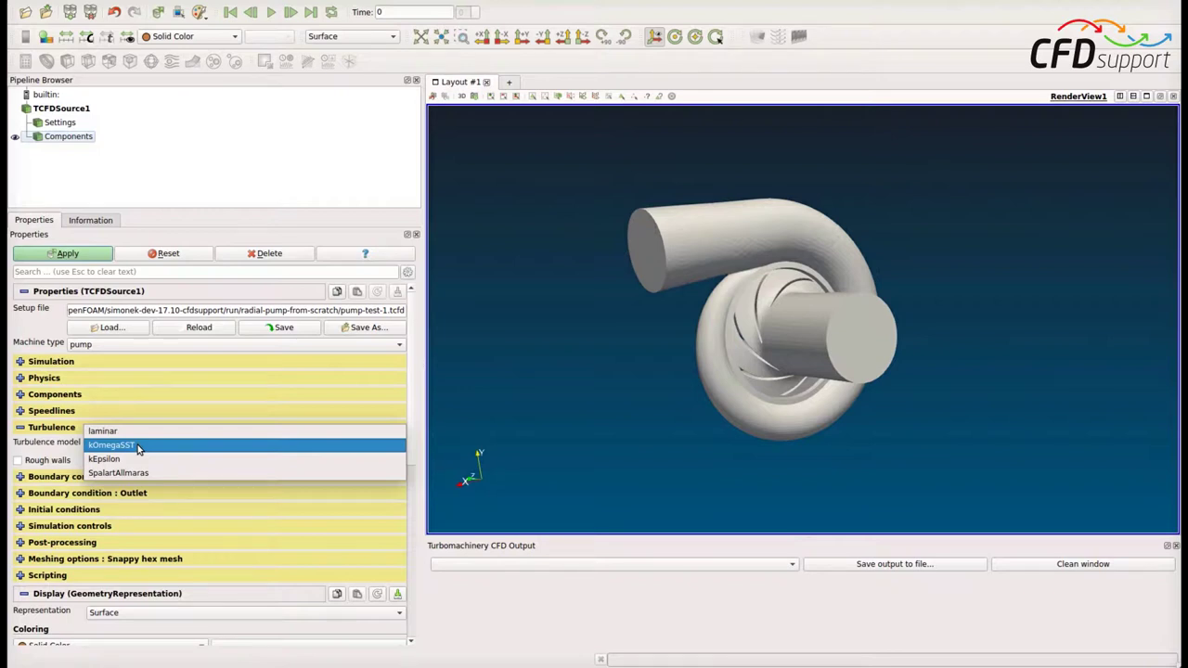
click(137, 449)
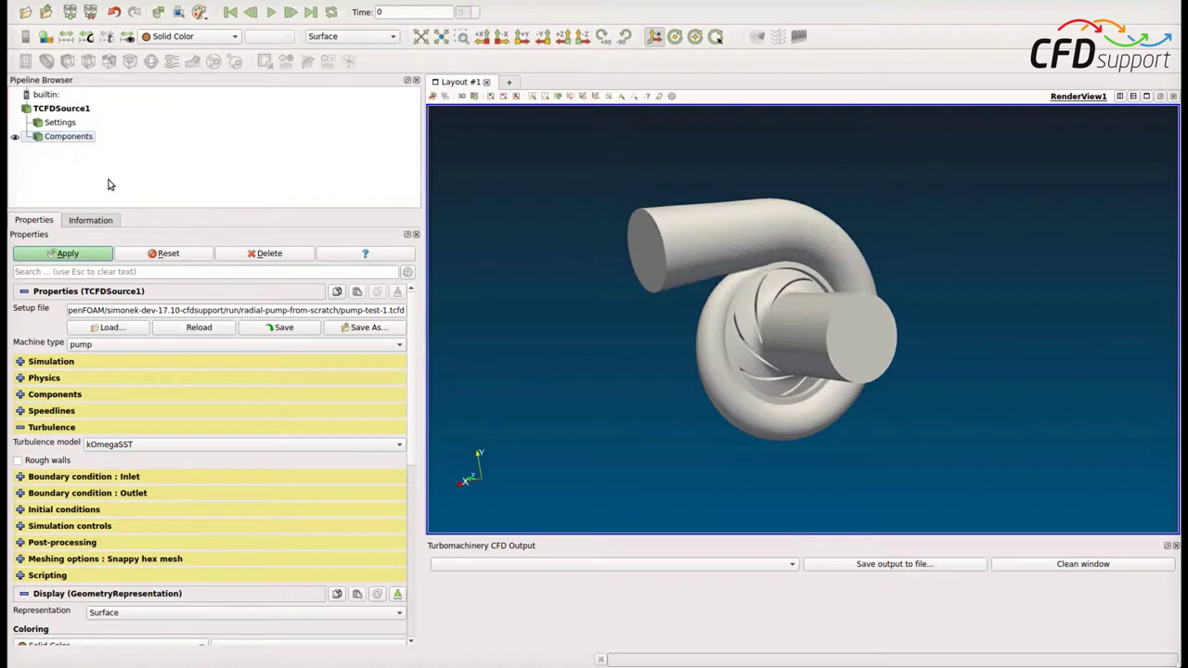
click(92, 477)
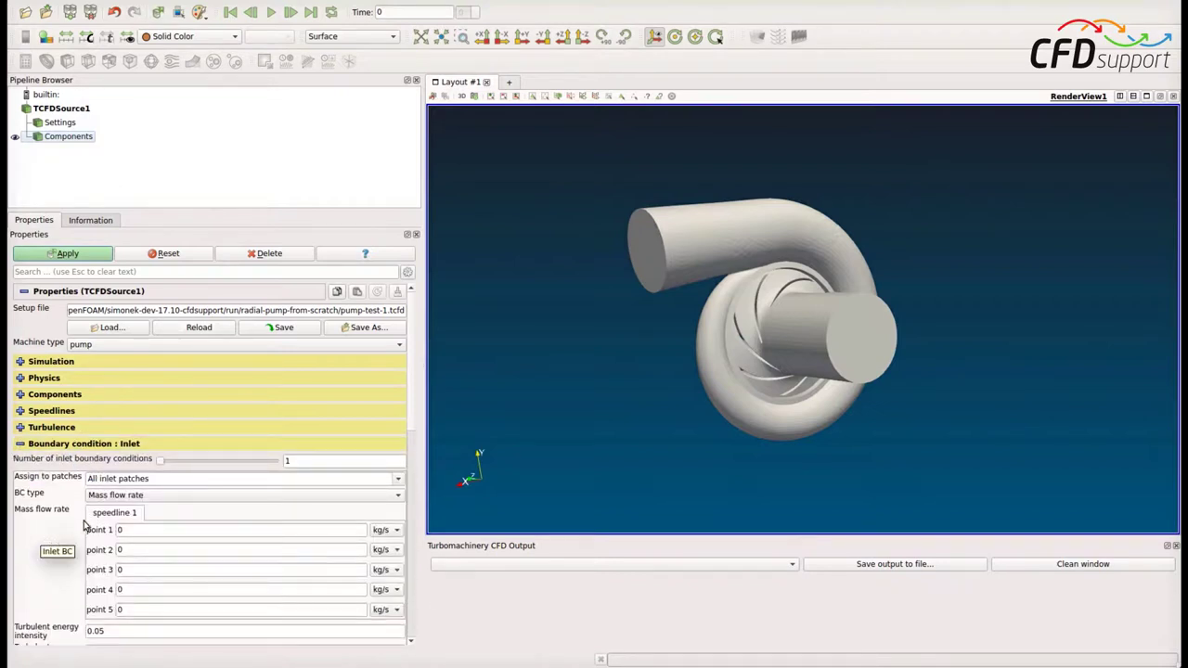
- Switch the inlet BC to Volumetric flow rate and enter 0.18, 0.17, 0.16 for points 1–3
click(130, 497)
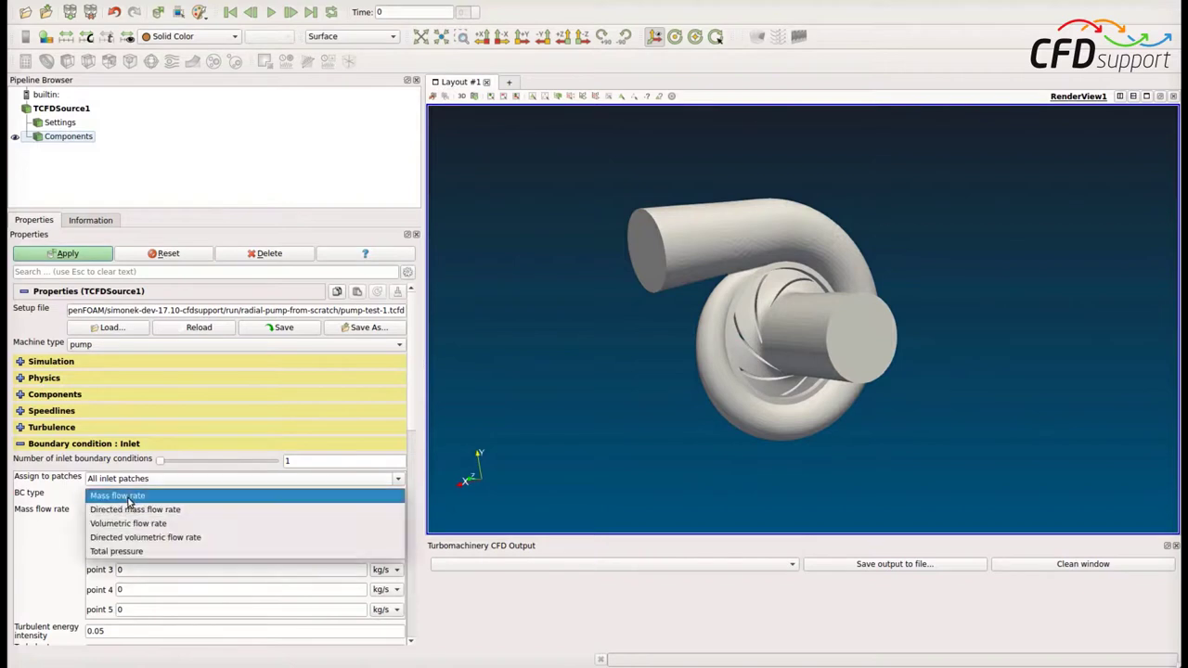
click(131, 524)
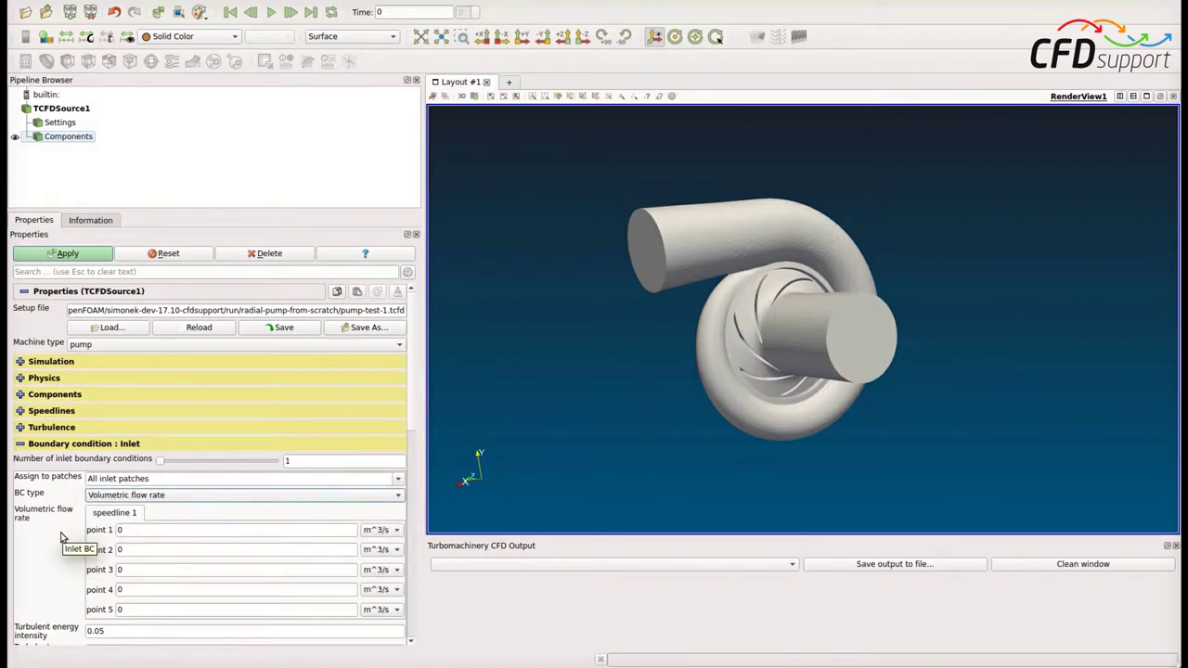
click(156, 531)
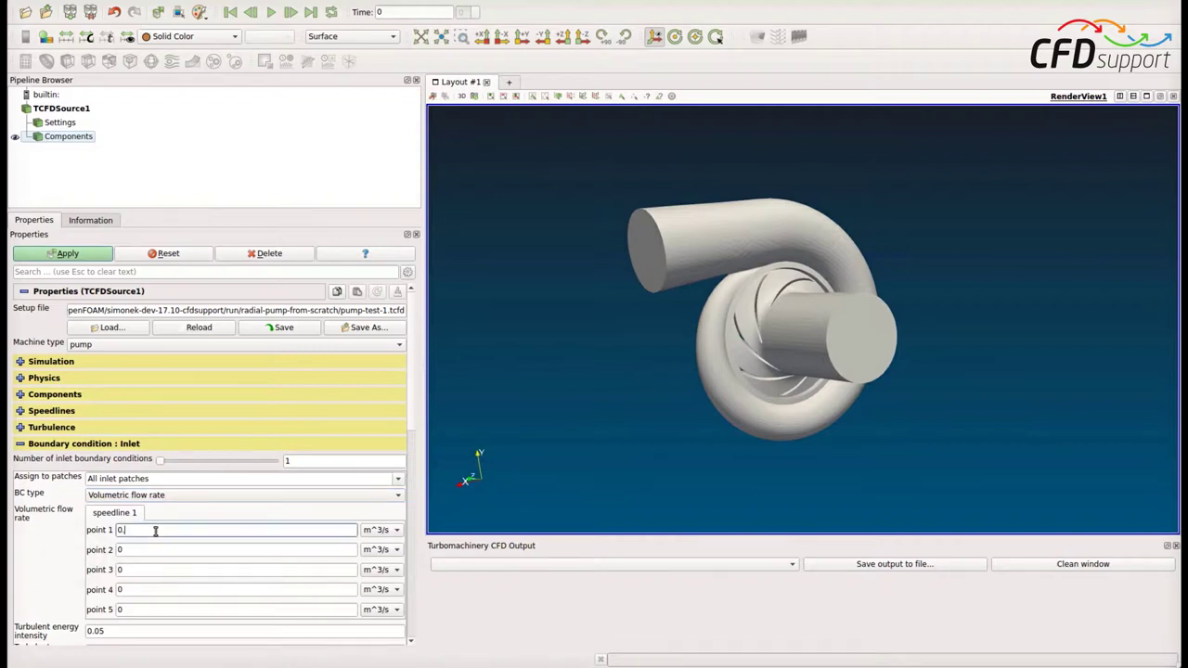
text(.18)
click(205, 549)
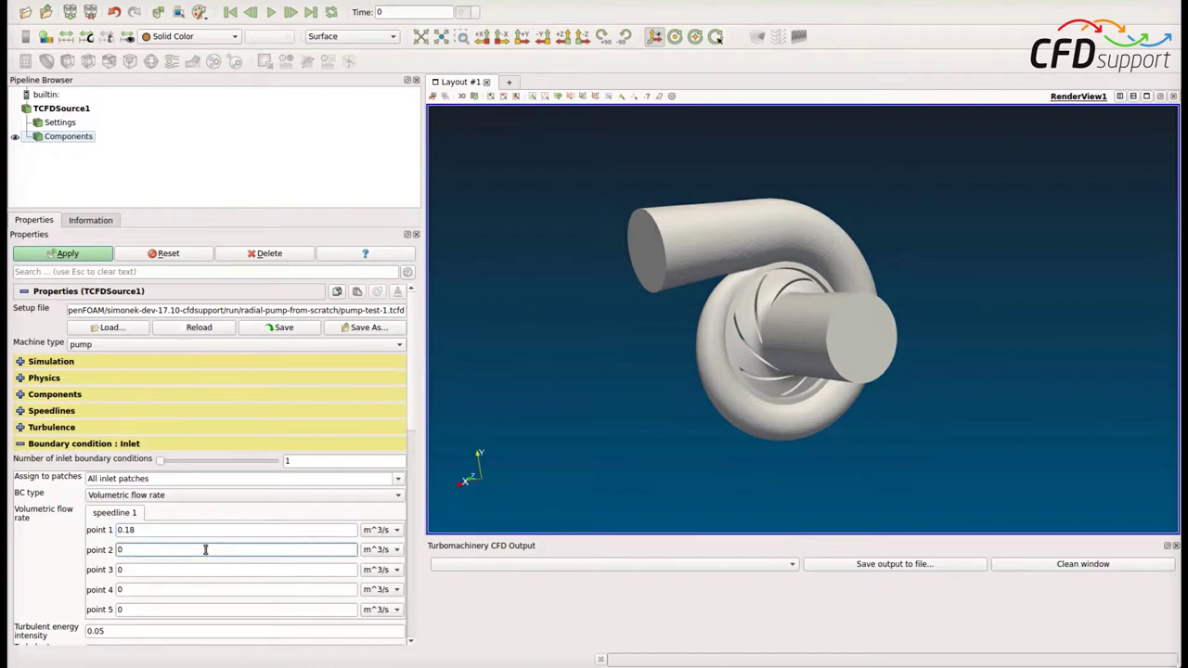
text(.17)
click(233, 568)
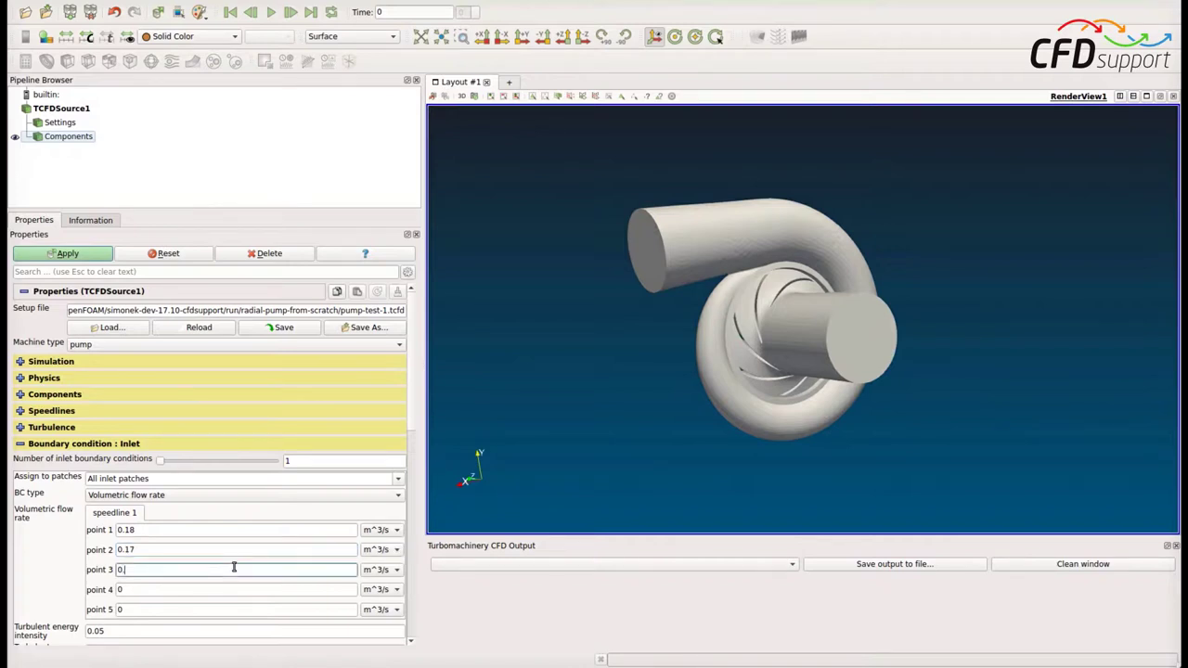
text(.16)
- Enter 0.15 and 0.14 for points 4–5, keeping the unit as m^3/s
click(218, 589)
text(.15)
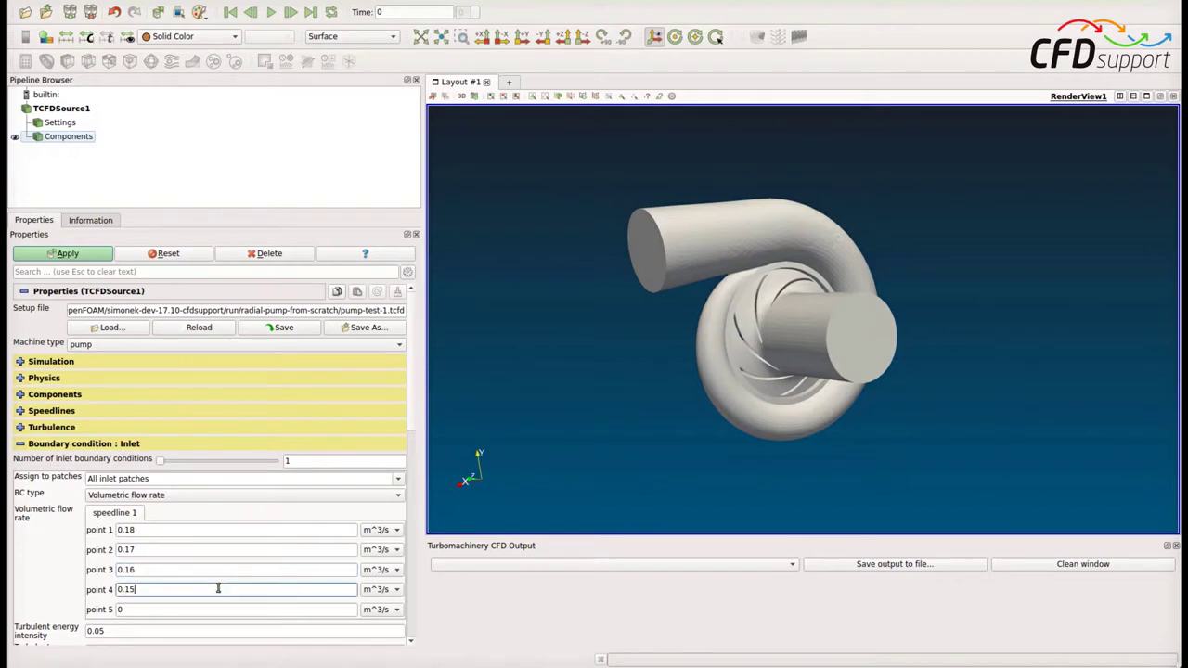
click(144, 609)
text(.14)
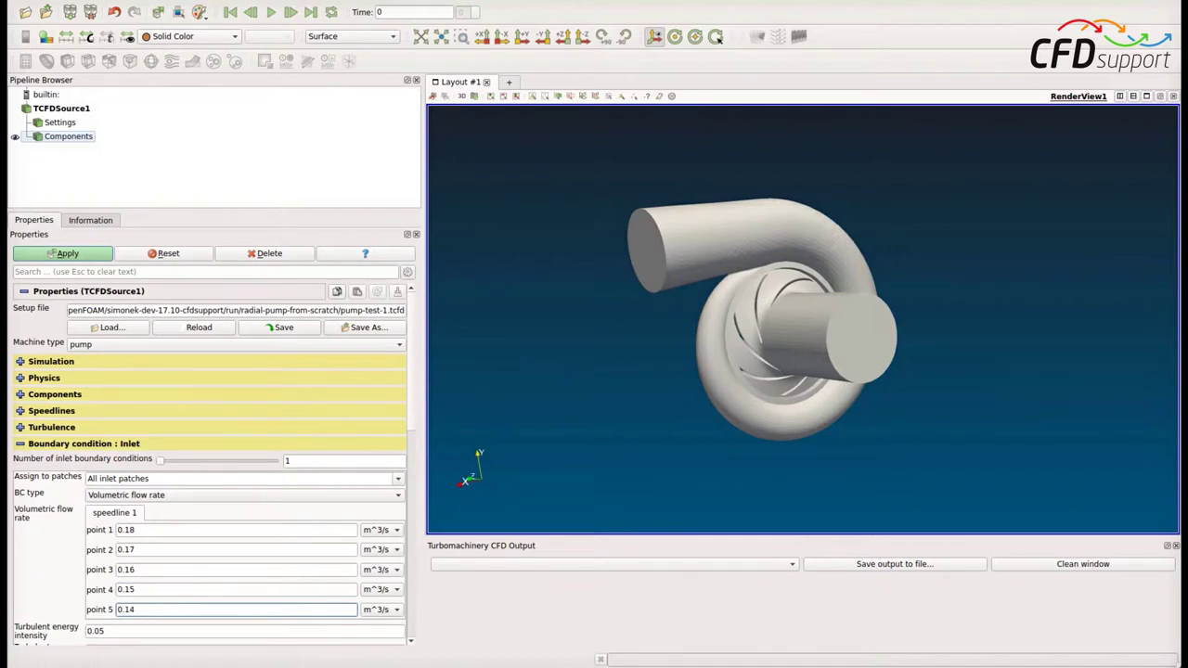
click(389, 612)
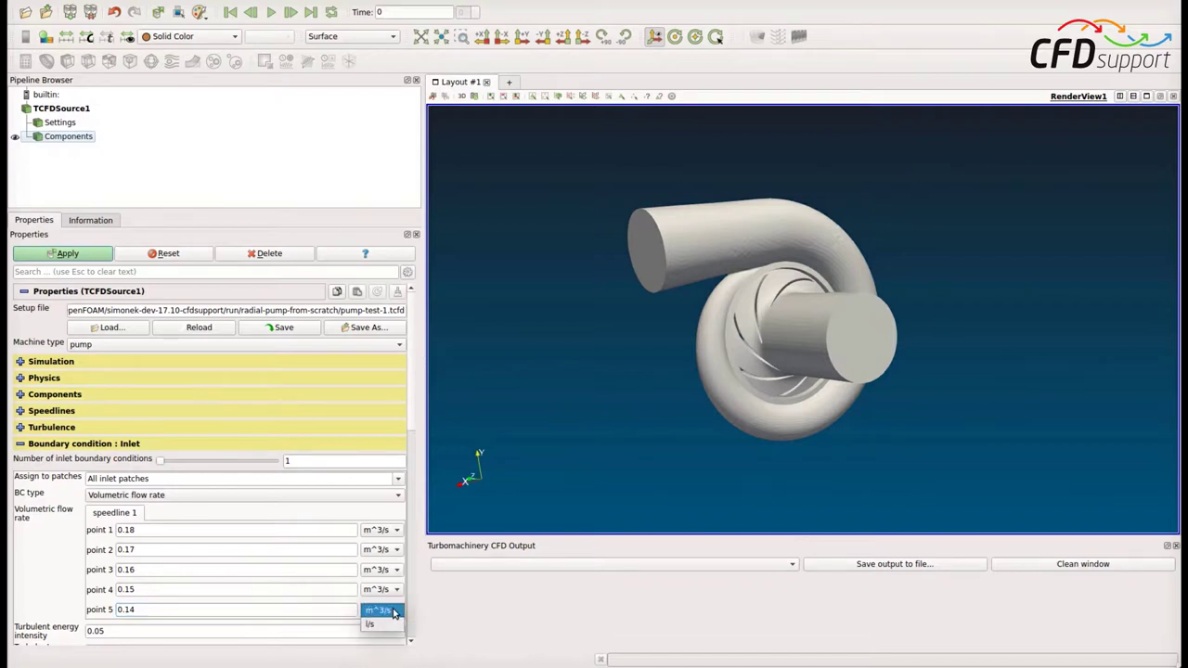
click(399, 612)
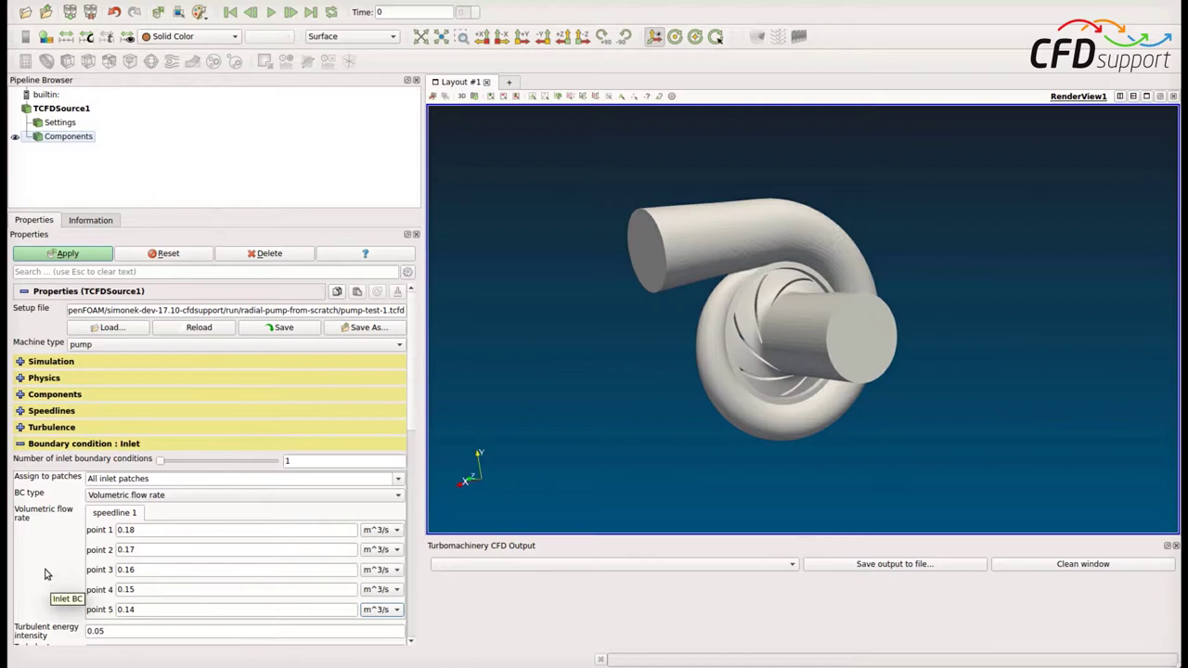
scroll(46, 571, down, 3)
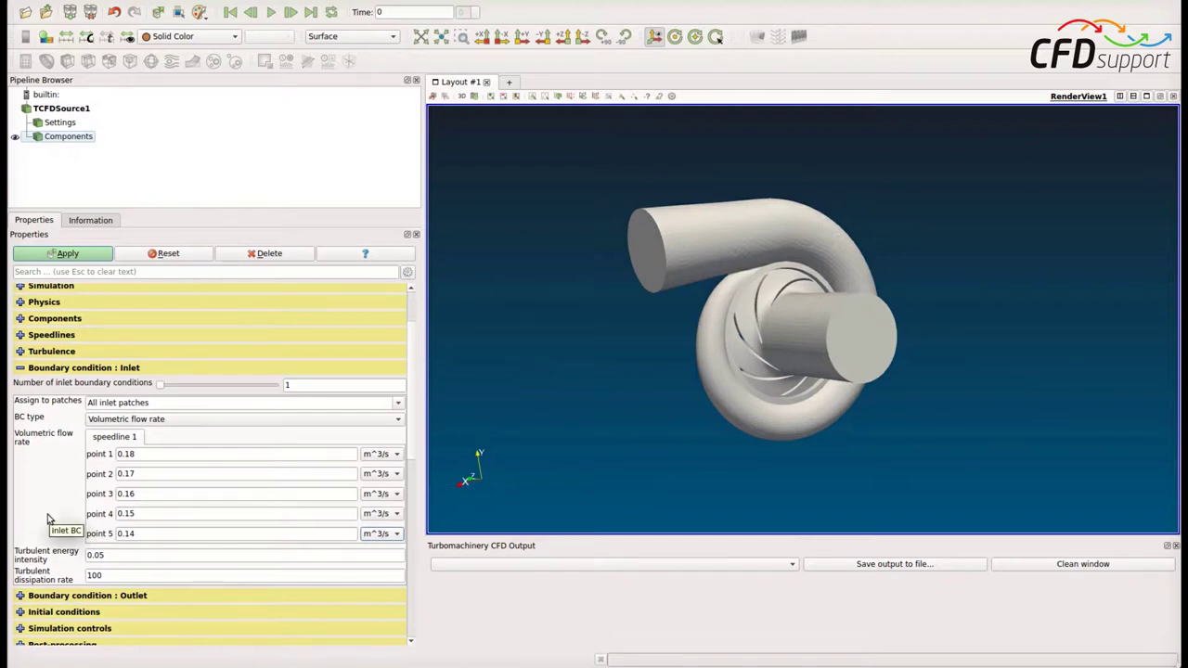
scroll(50, 520, down, 5)
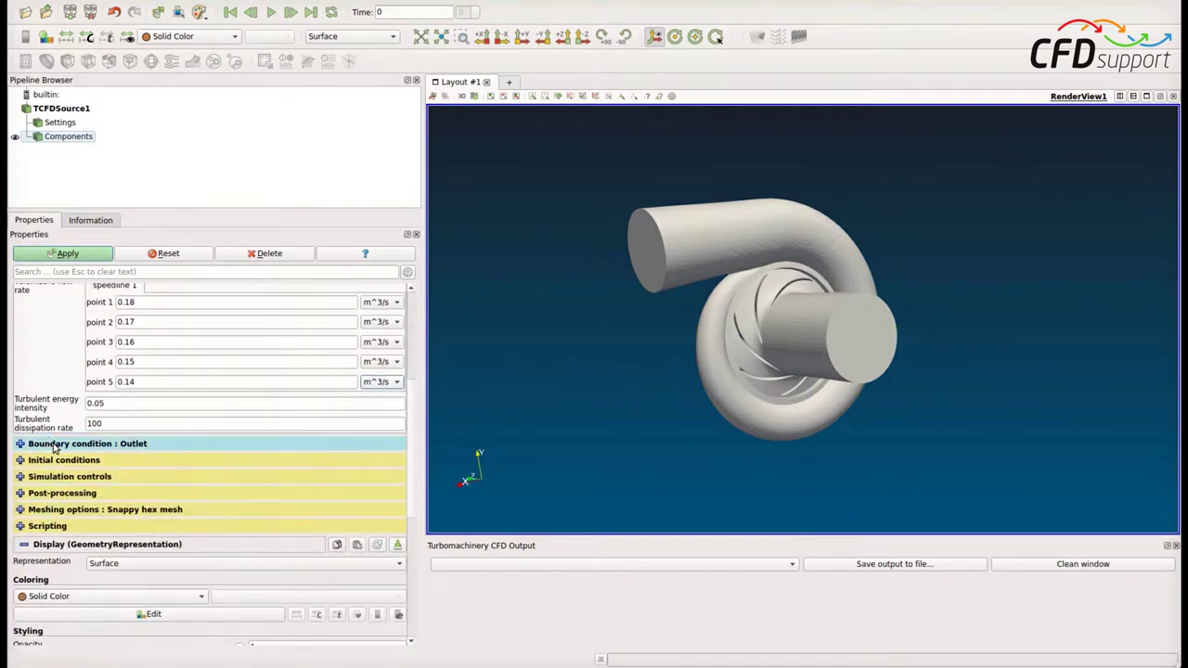
- Expand the outlet boundary condition section to review fixed pressure 0 Pa at all five points
click(53, 444)
scroll(41, 489, up, 3)
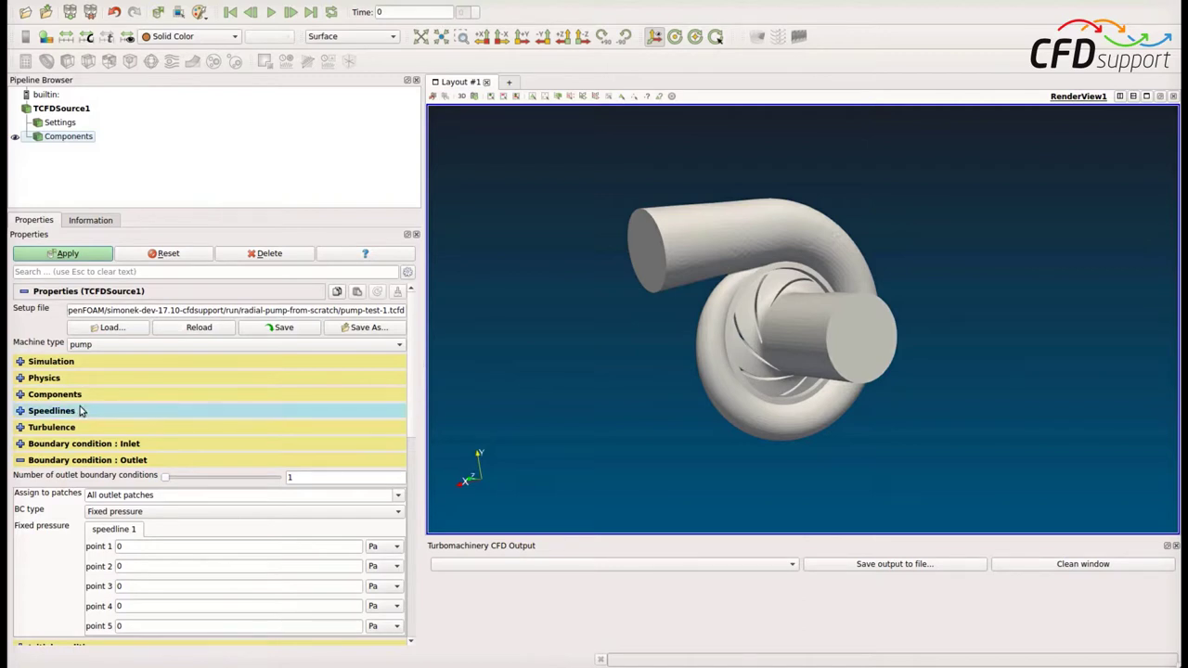
scroll(74, 414, down, 2)
- Keep manual initial conditions and cut the initial pressure from 100000 to 0 Pa, leaving velocity 0, 0, 1
click(54, 570)
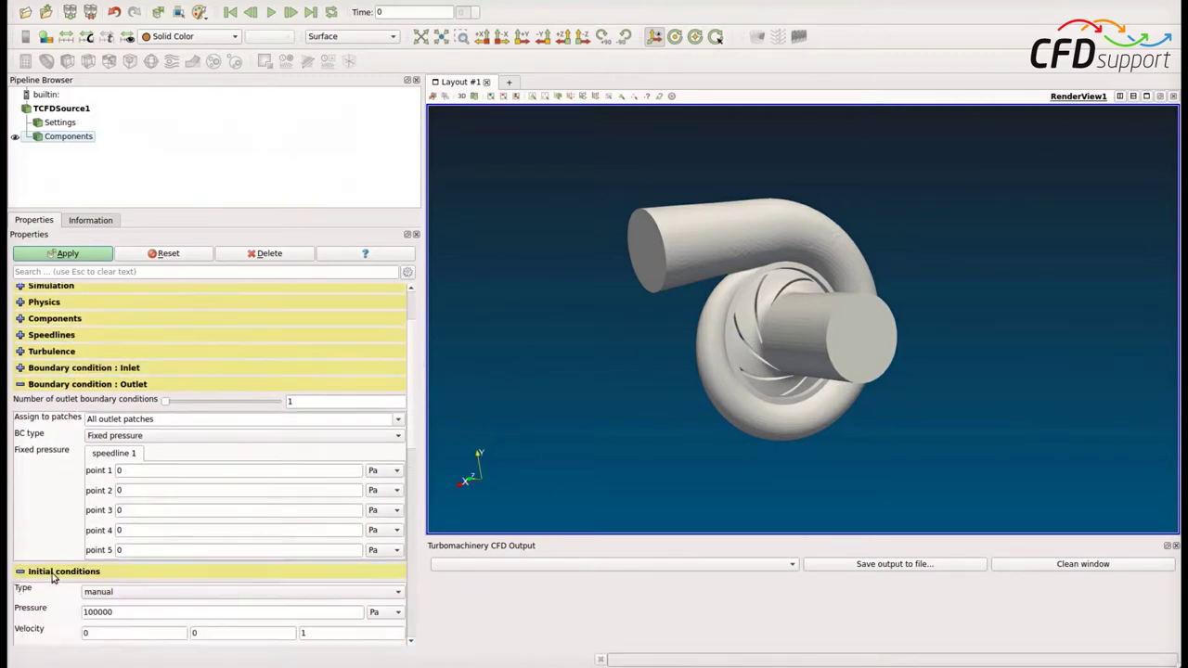
scroll(43, 506, up, 2)
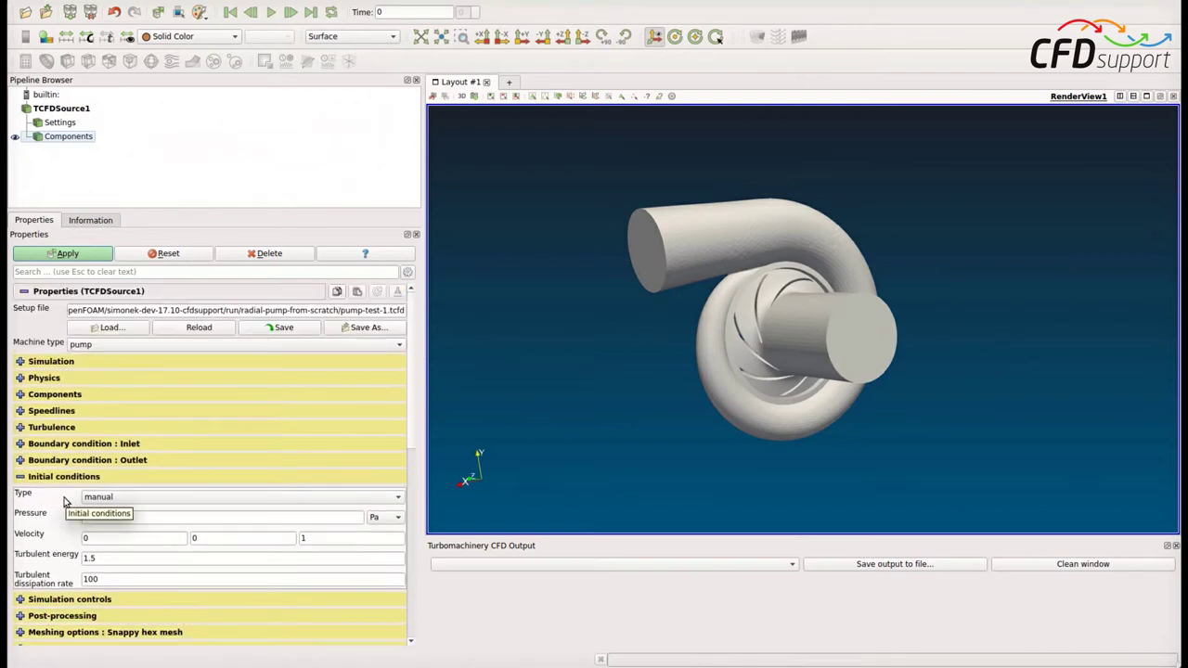
click(95, 502)
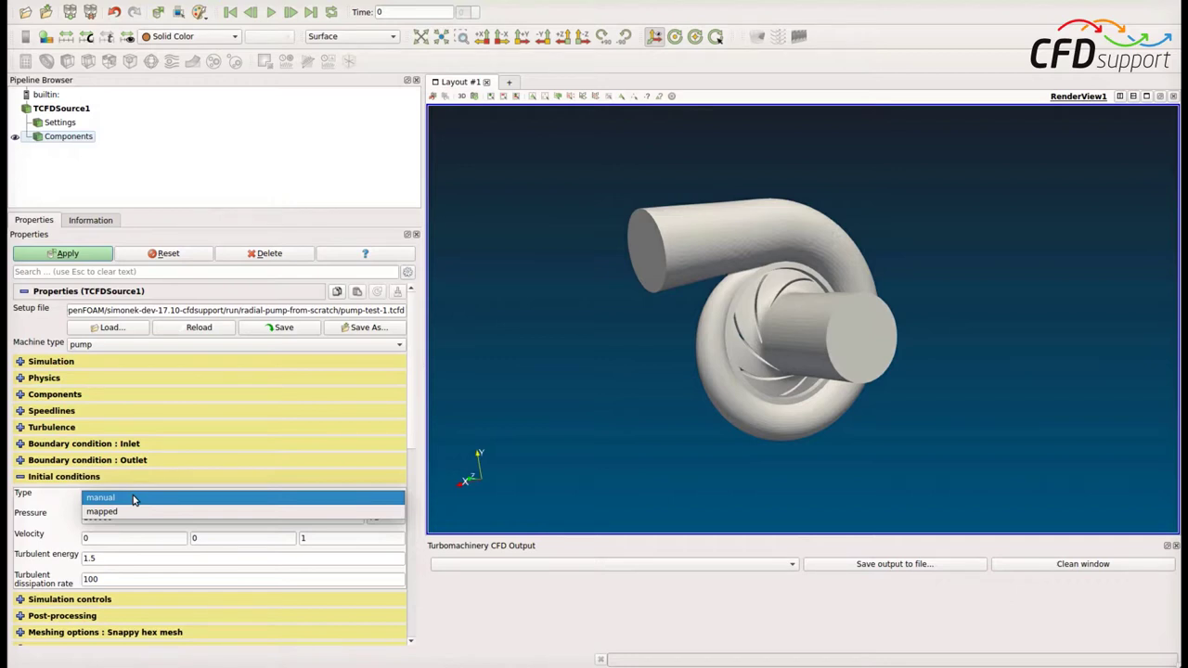
click(133, 501)
click(140, 517)
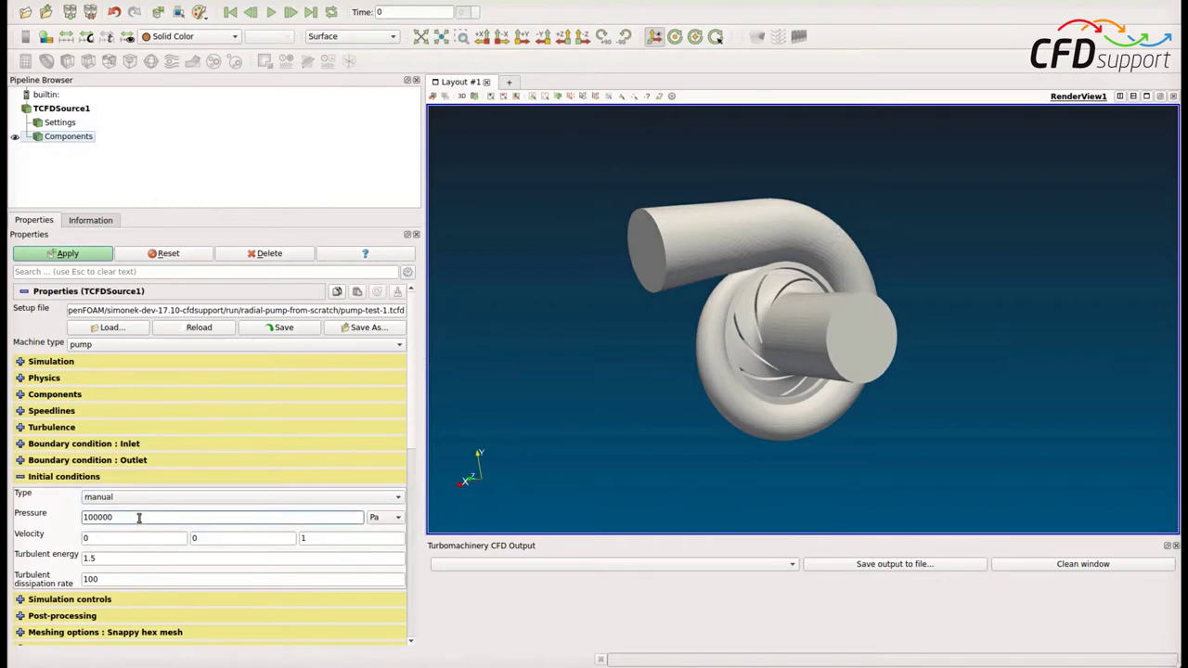
double_click(140, 518)
key(BackSpace)
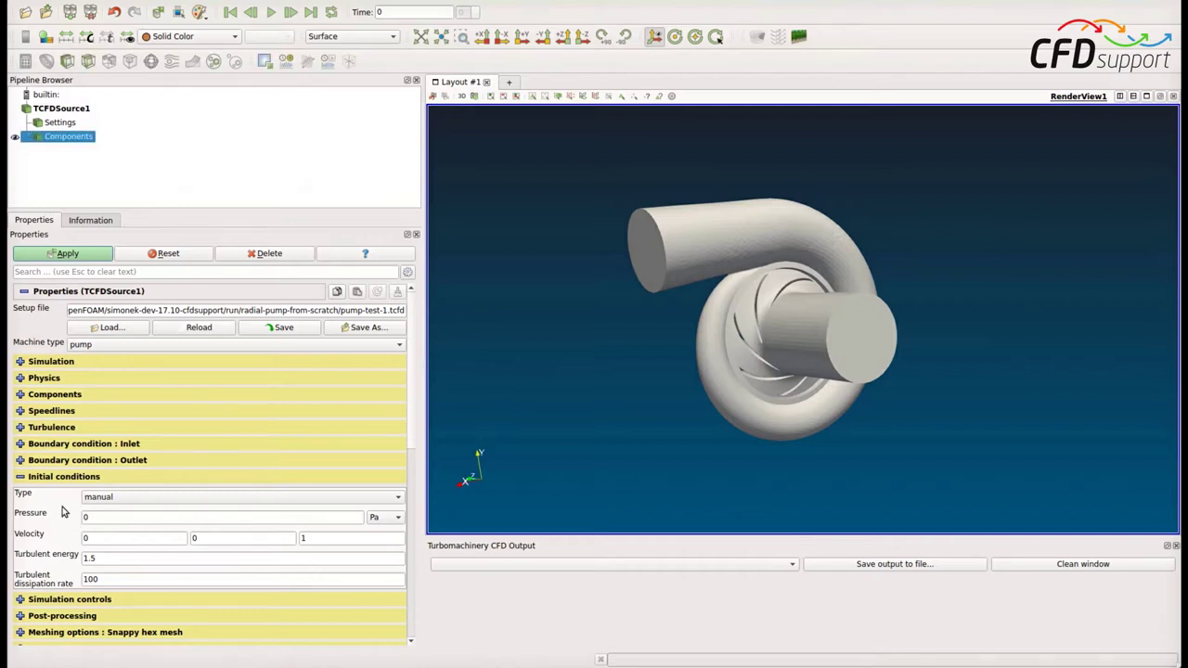
- Apply and save the pump settings, then add a TCFD Manager with Mesh and Report outputs under the Settings source
click(67, 258)
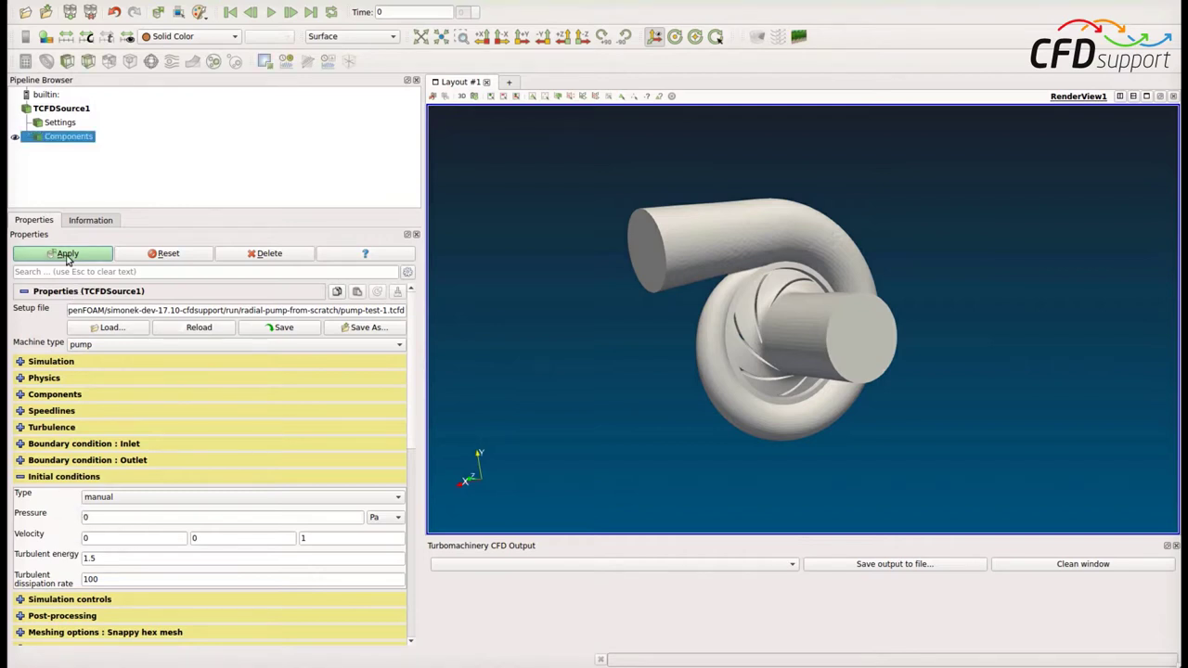
click(275, 332)
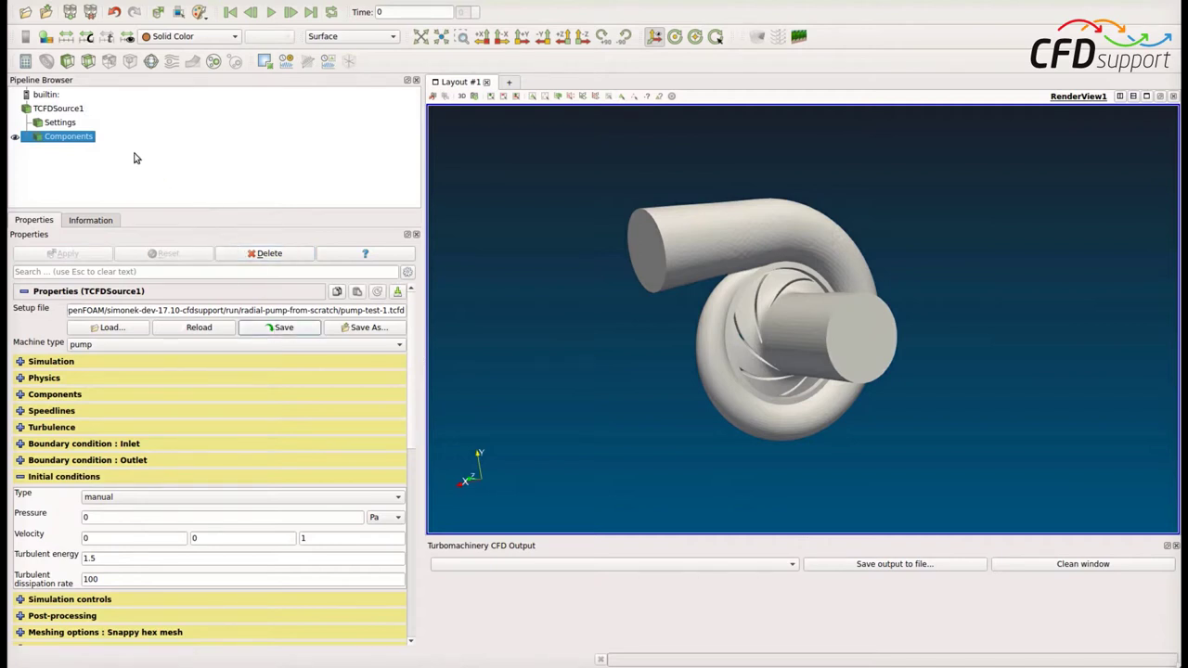
click(61, 123)
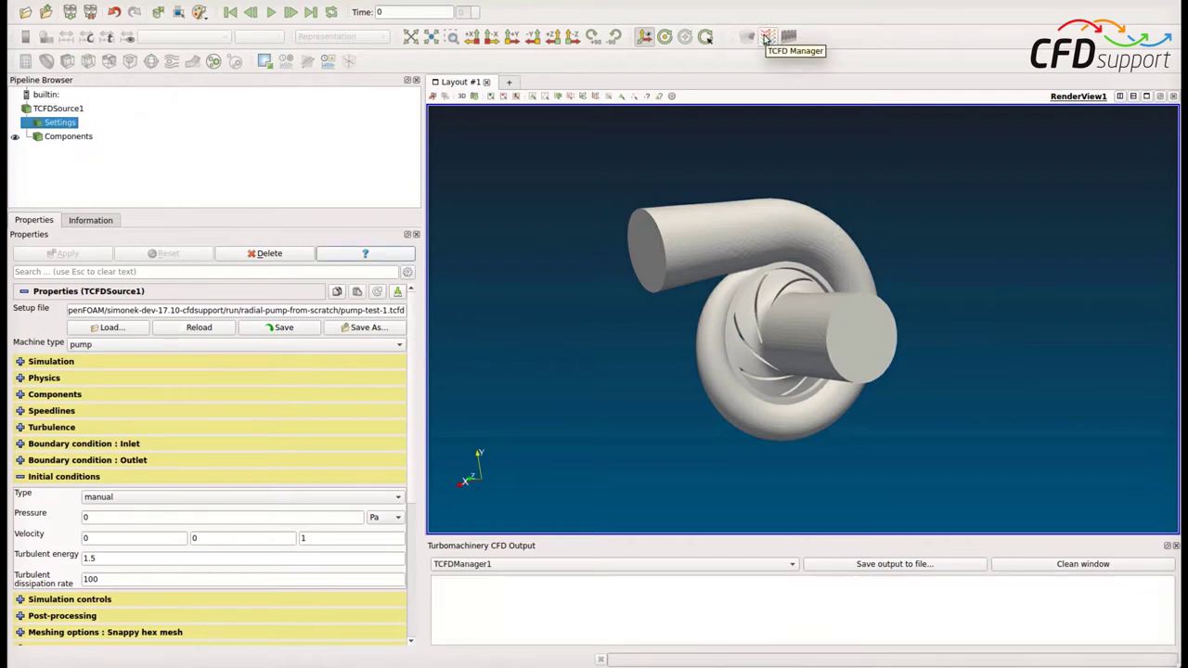
click(765, 37)
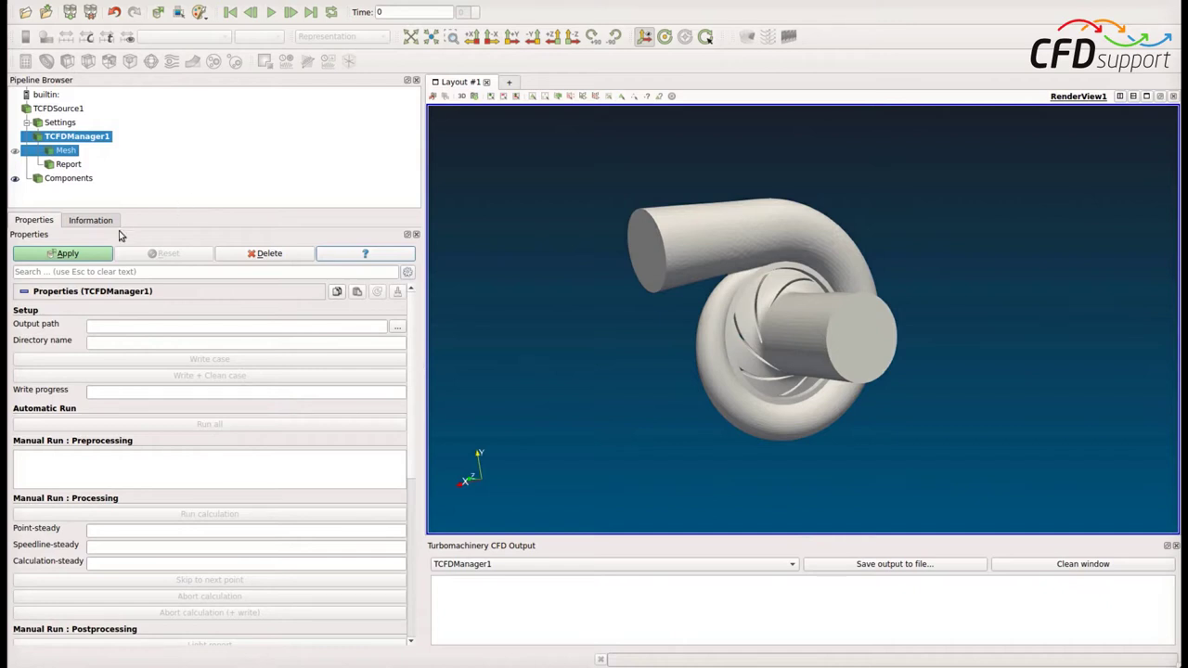
- Apply the new manager, set directory name 'pump-test-1', and write the OpenFOAM case files
click(96, 257)
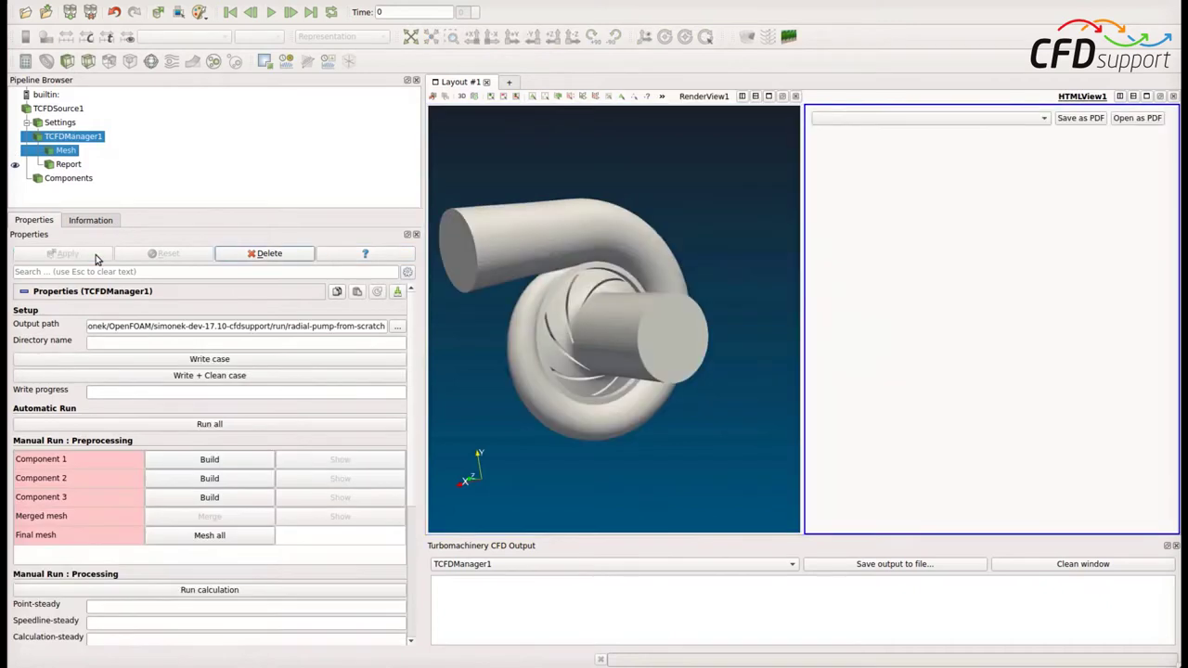
click(144, 341)
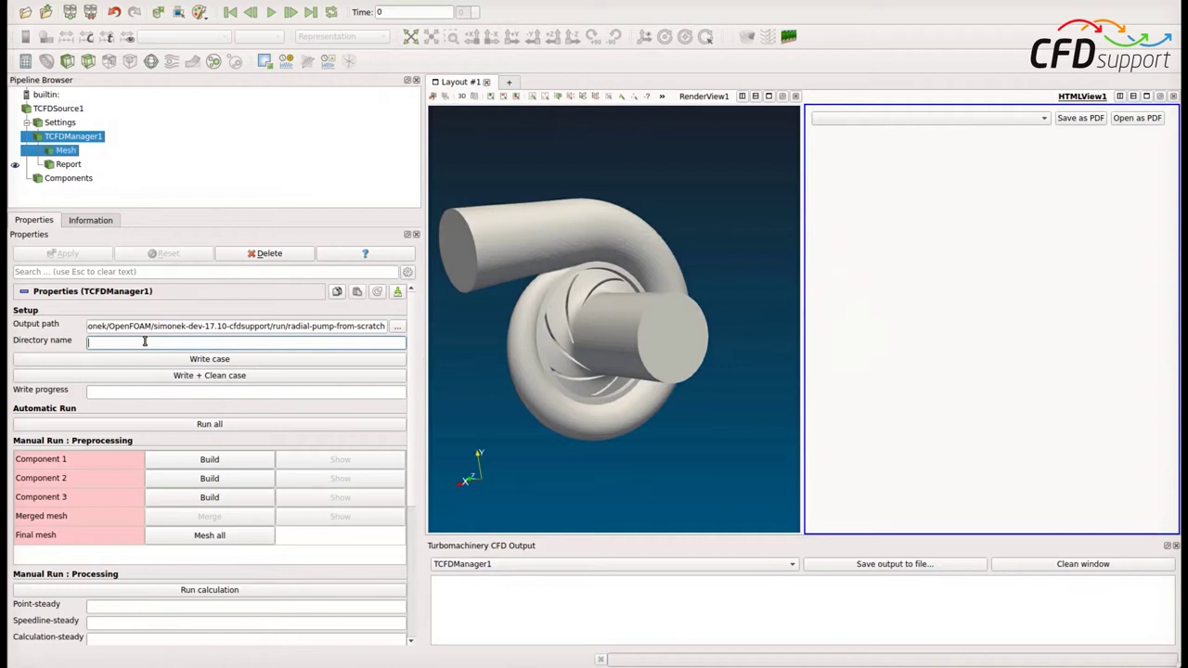
text(pump)
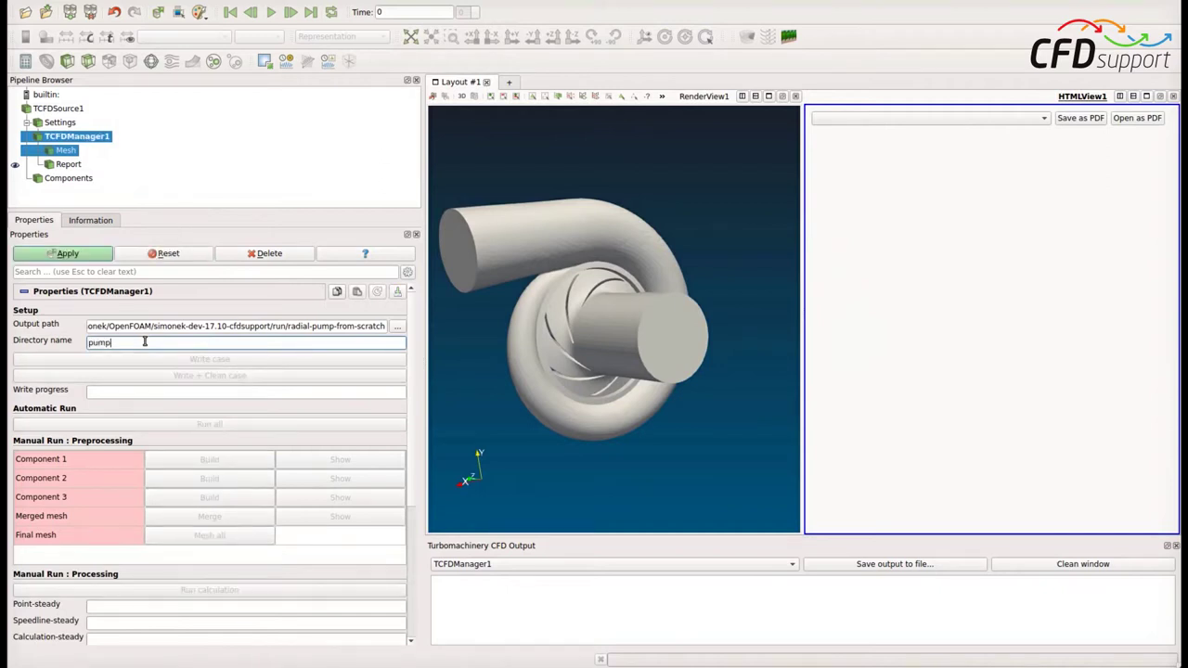
text(-test-1)
click(80, 254)
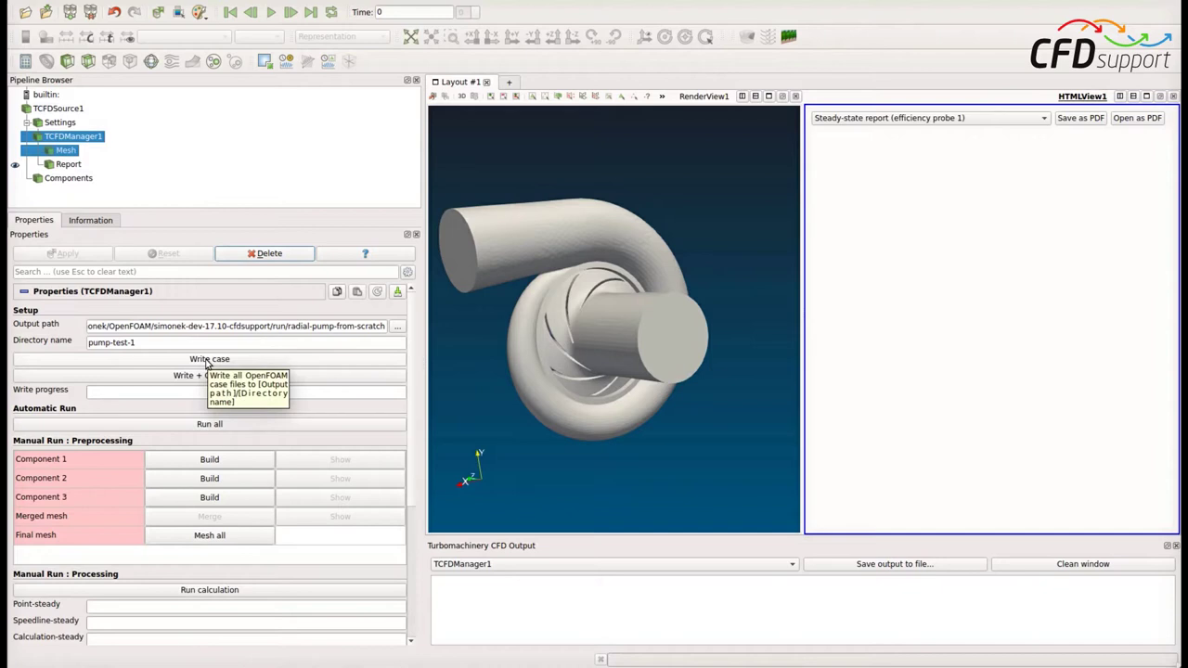
click(206, 361)
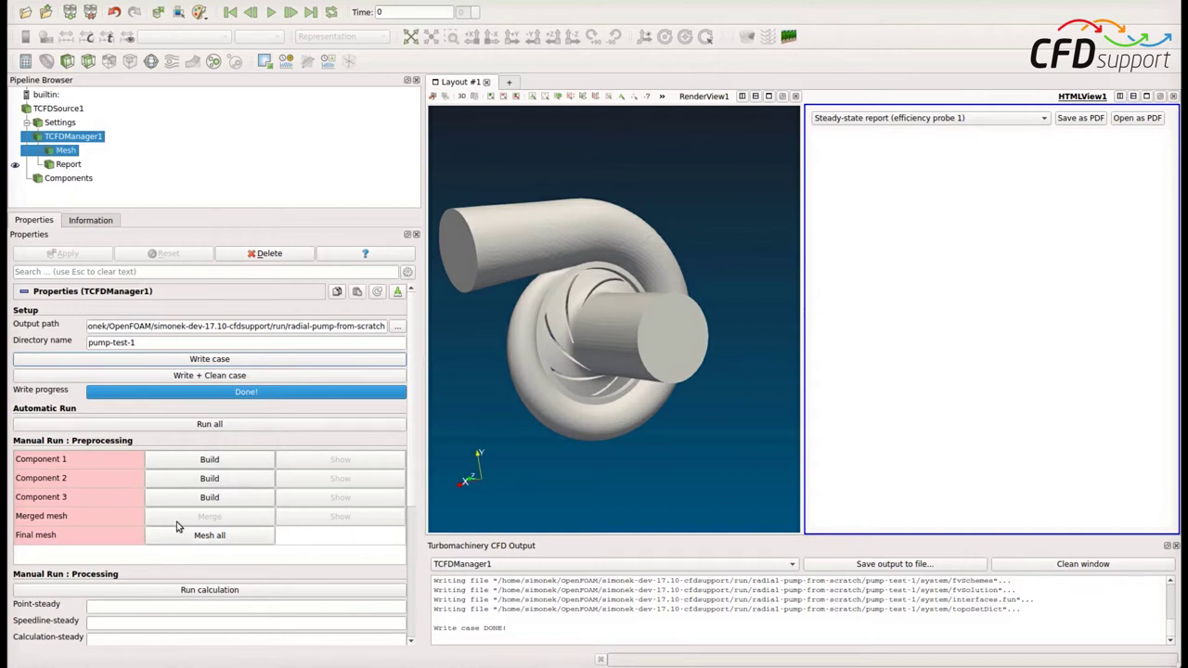
scroll(199, 567, down, 3)
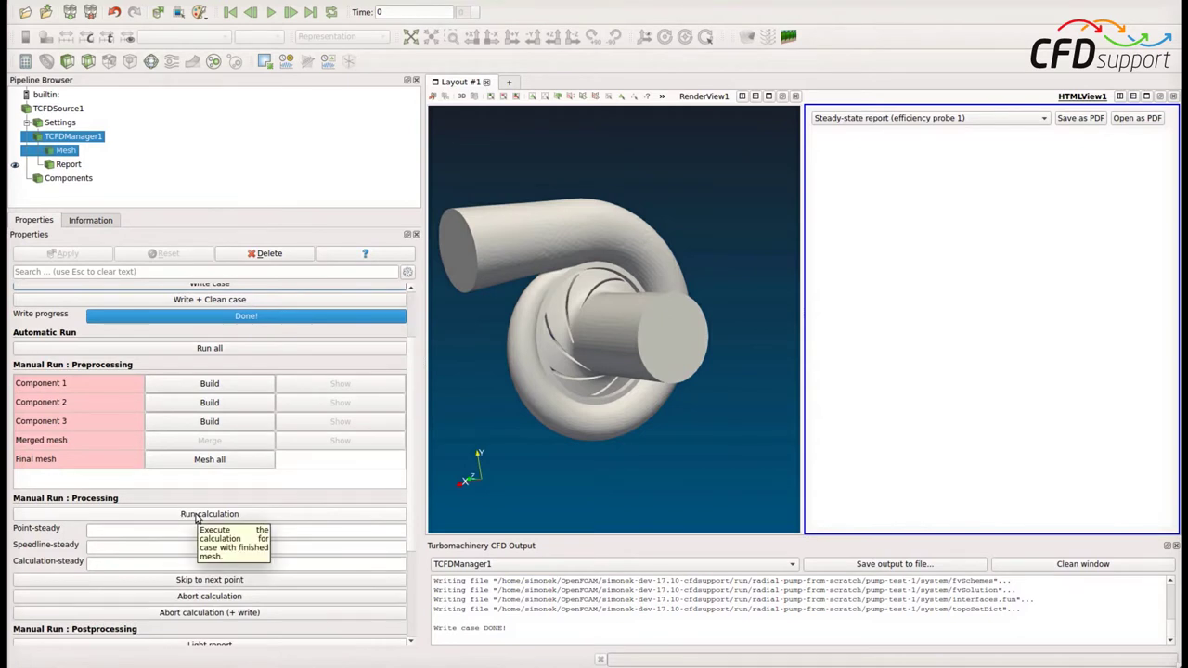
- Run all meshing, steady calculation and reporting to display the pump-pump-test-1 steady-state report
scroll(196, 533, down, 5)
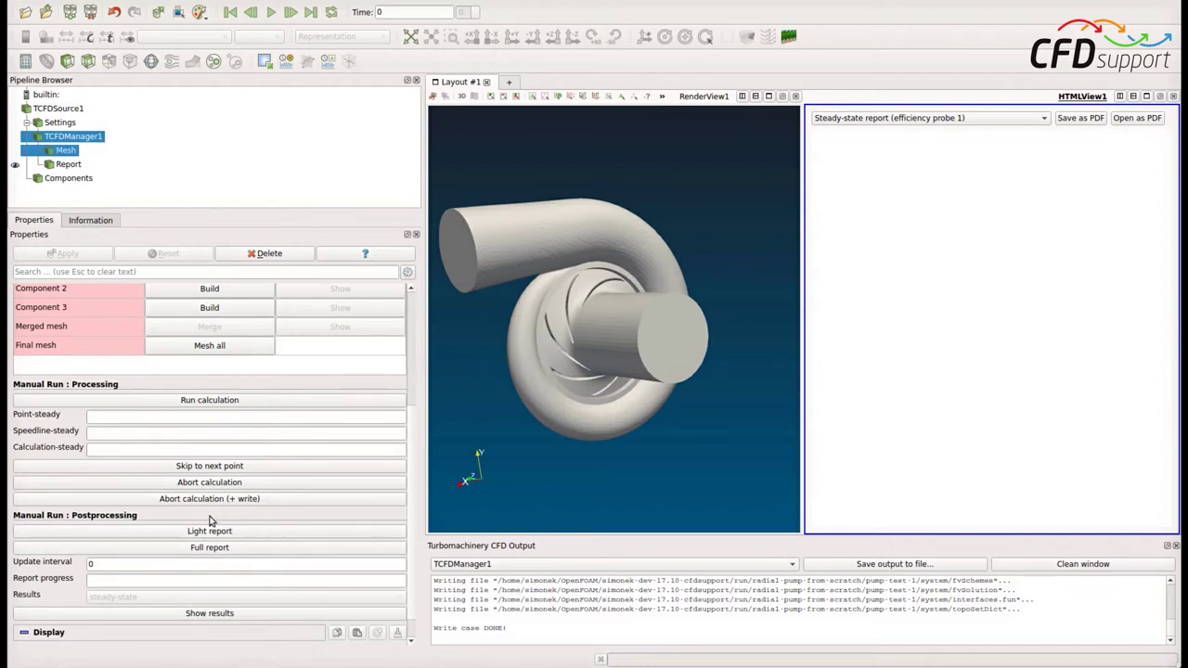
scroll(210, 521, up, 5)
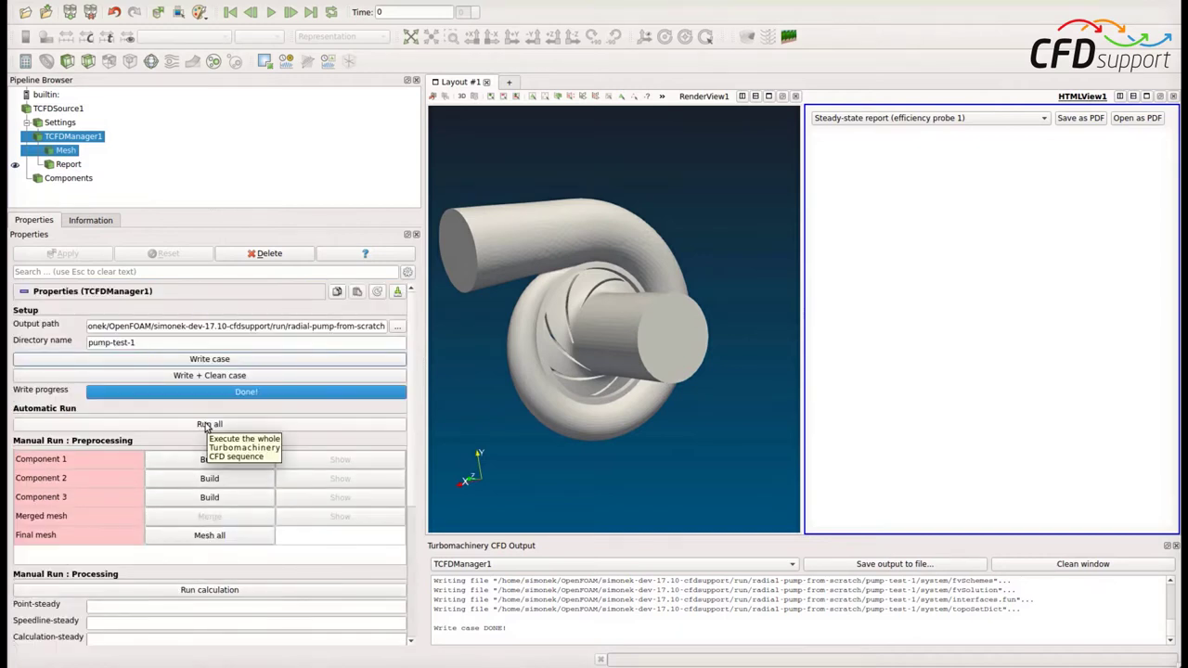
click(206, 425)
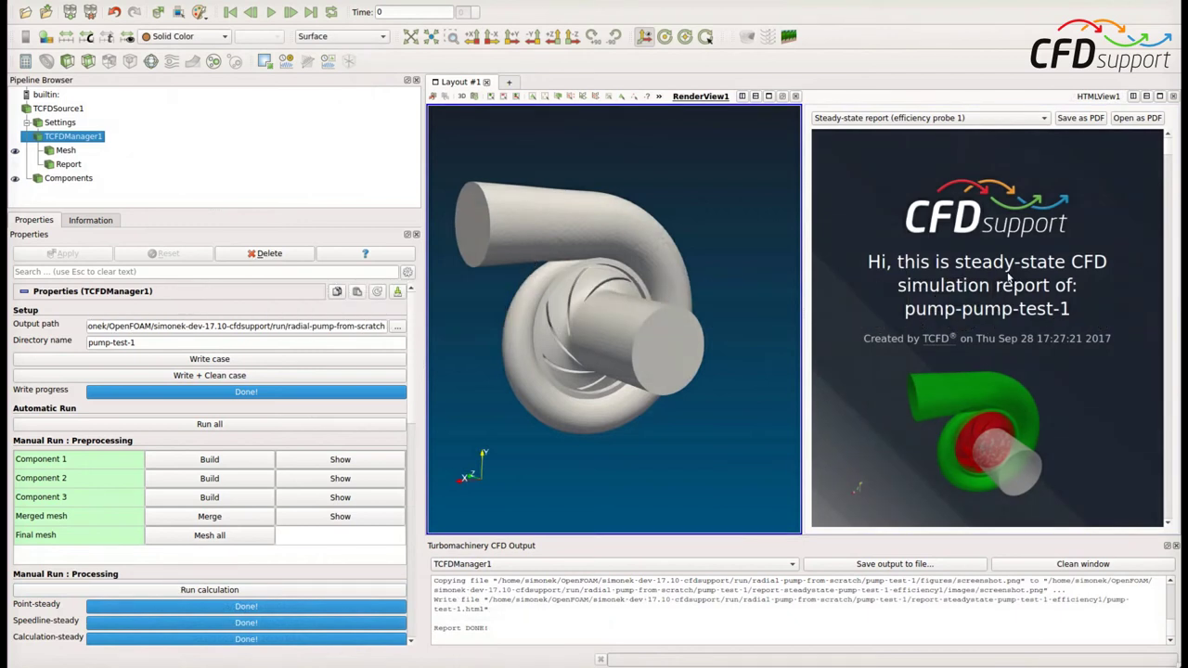
click(1159, 96)
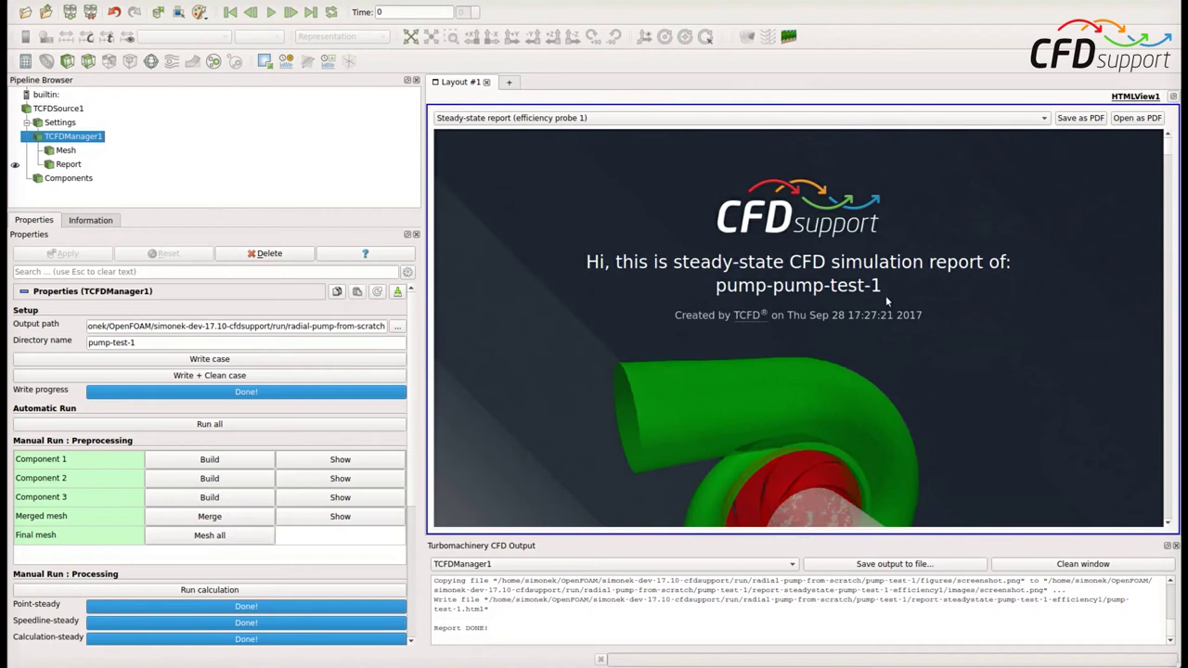
click(1173, 97)
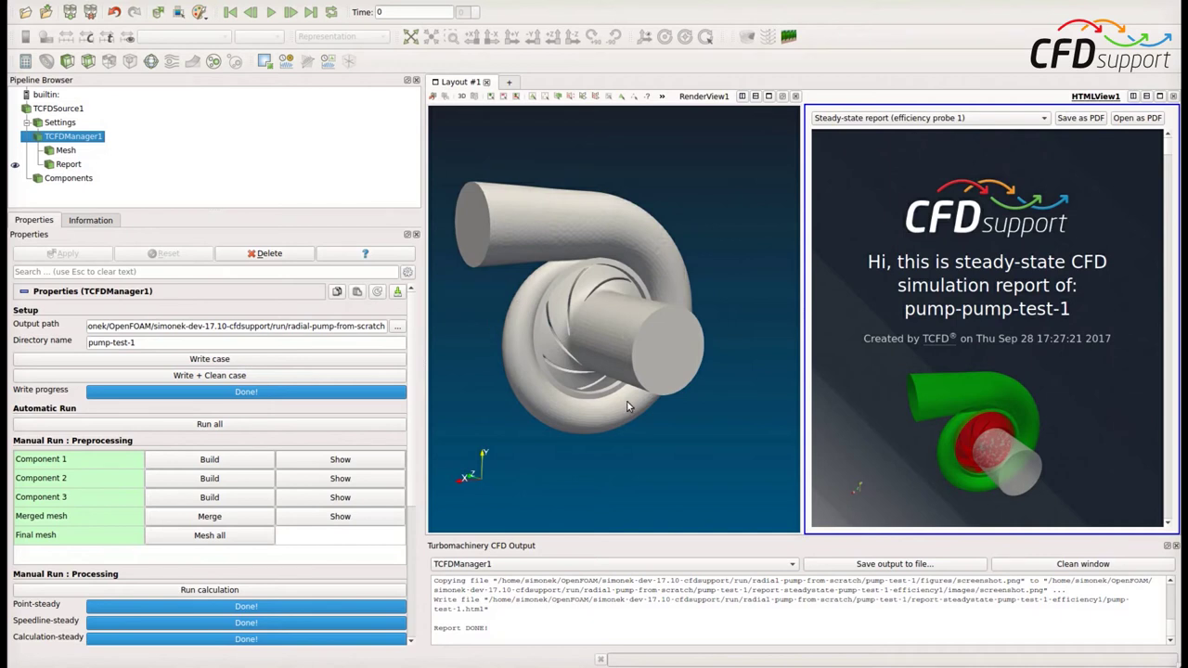
mouse_move(657, 354)
mouse_down()
mouse_move(677, 358)
mouse_move(672, 347)
mouse_up()
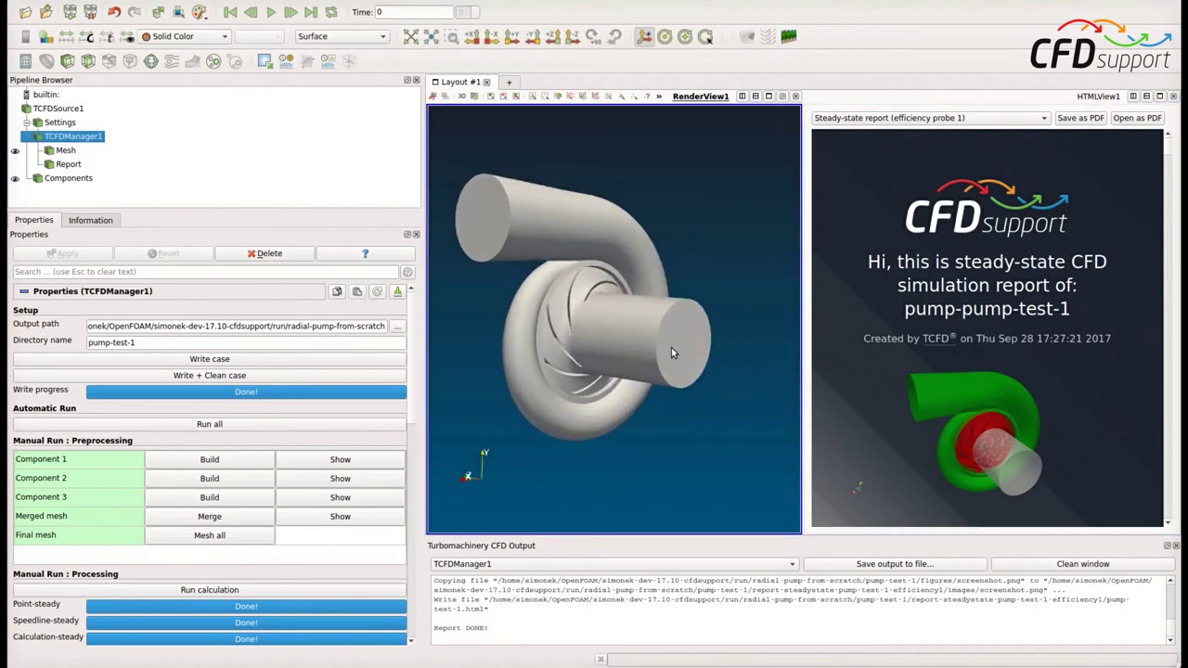
middle_drag(604, 330, 644, 327)
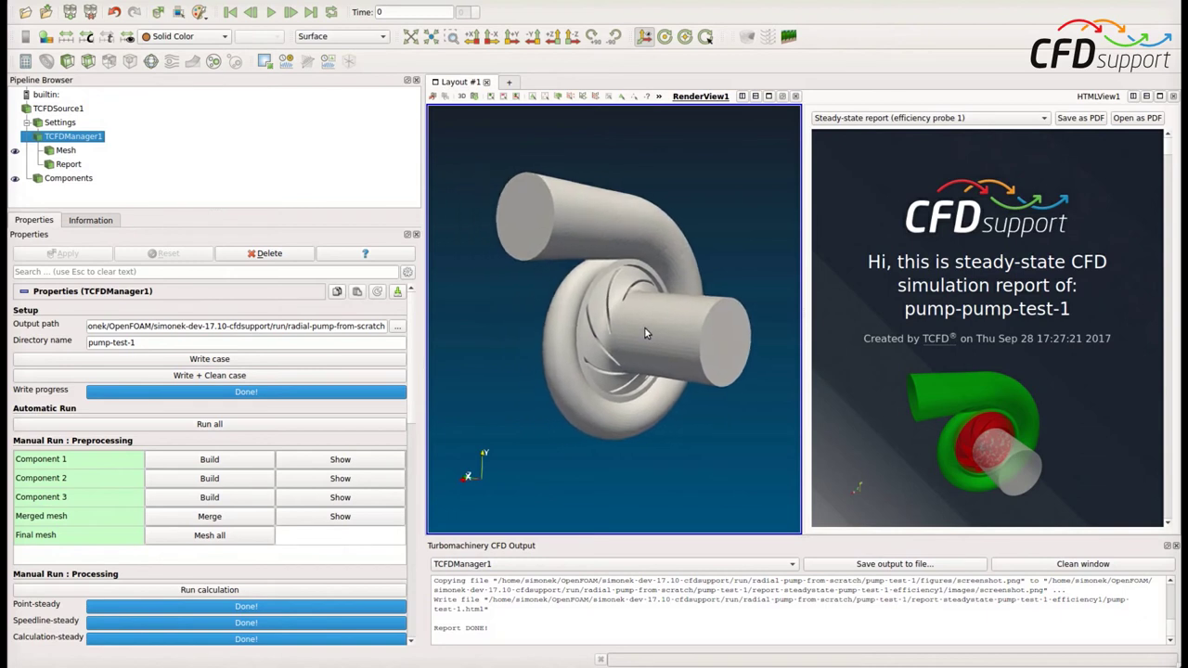